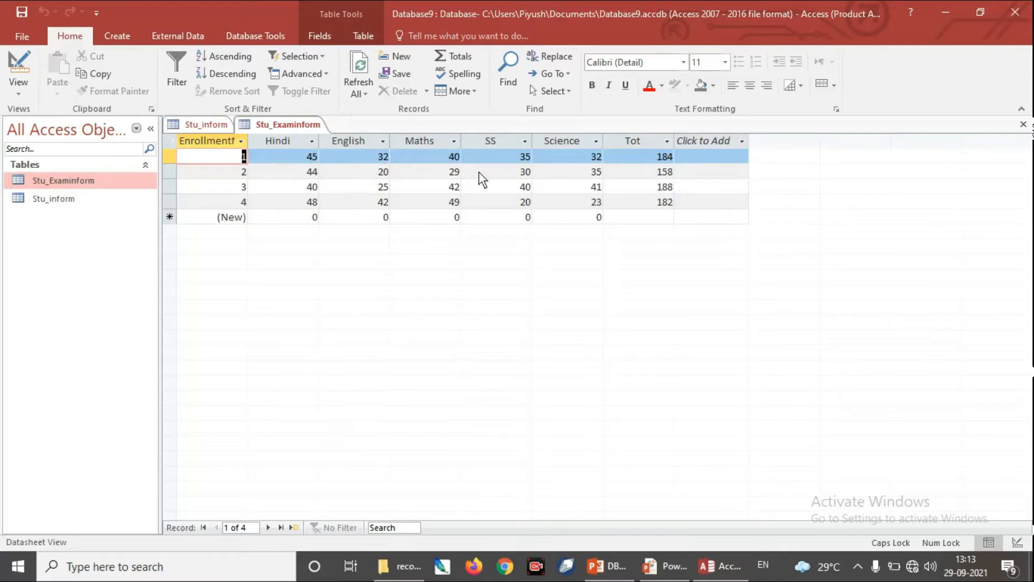
Step: Create a blank form in Design View and enlarge its Detail section to about 21.7 by 11.9 on the rulers
left_click(208, 129)
left_click(315, 124)
left_click(121, 36)
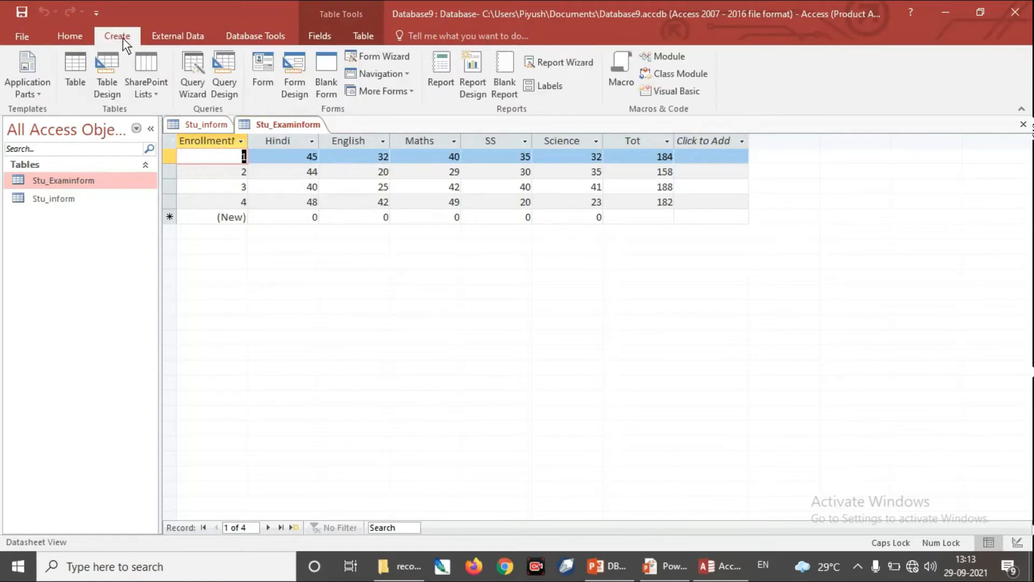
left_click(296, 87)
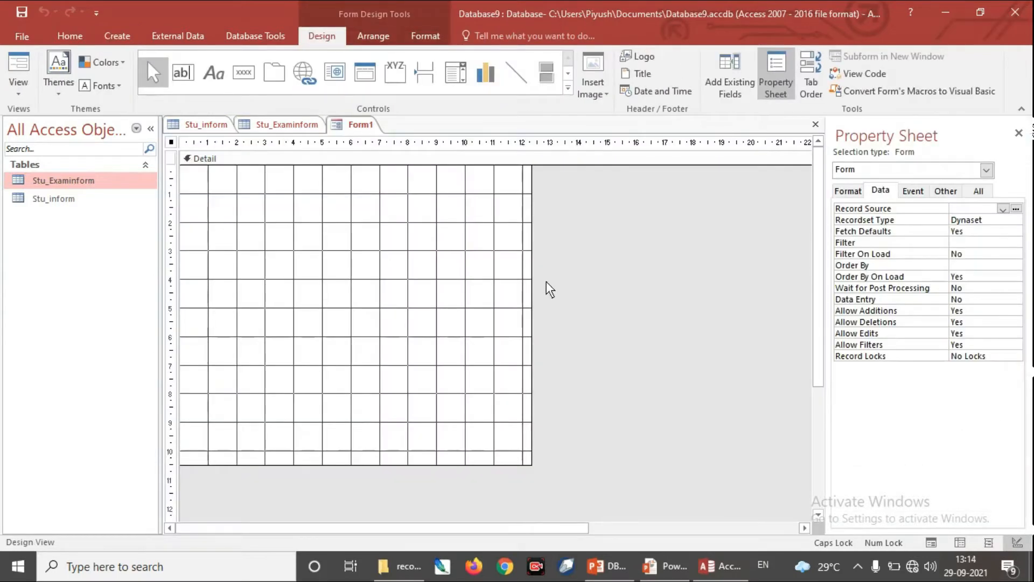
left_click_drag(531, 280, 799, 304)
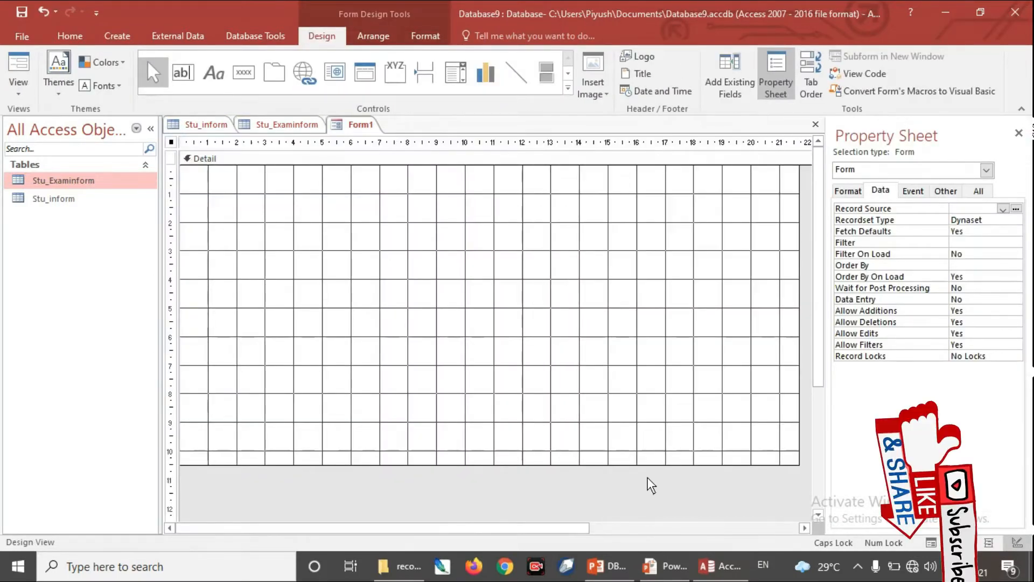
left_click_drag(645, 464, 651, 505)
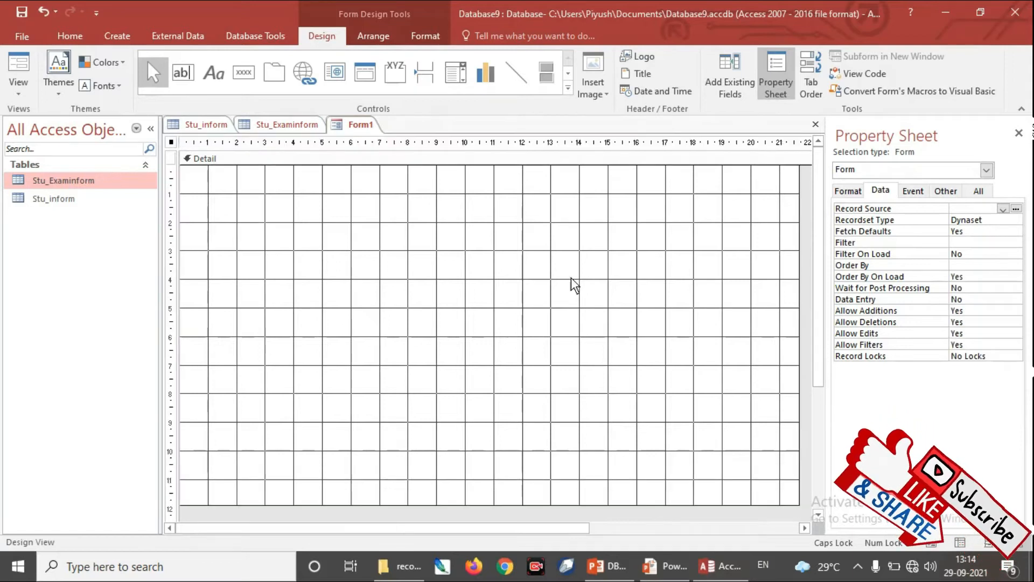
Step: Draw an image control in the upper middle of the Detail section and load 1.gif from the wallpaper folder on drive C
left_click(569, 88)
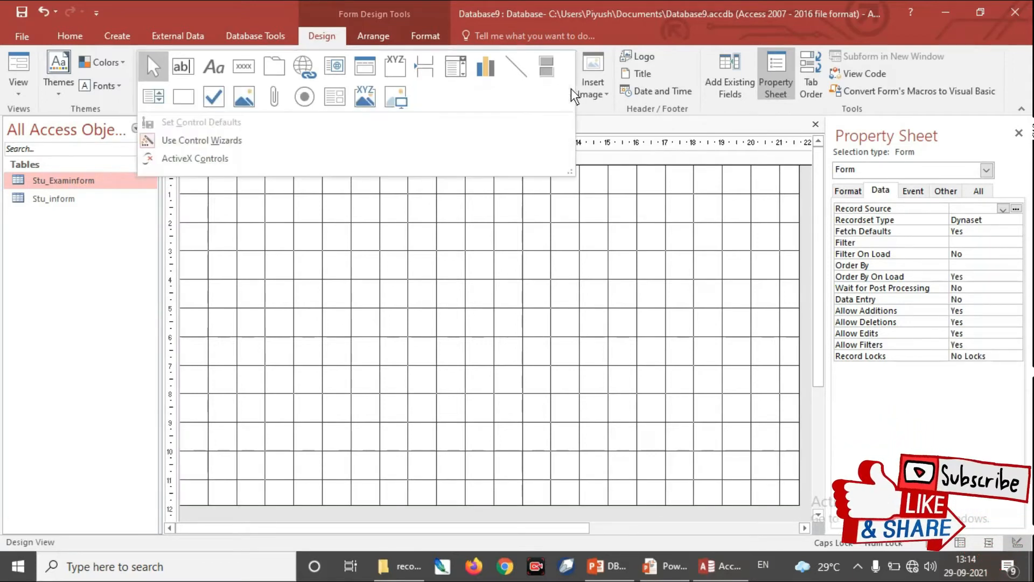
left_click(401, 100)
mouse_move(472, 173)
left_mouse_down()
mouse_move(591, 298)
mouse_move(649, 304)
left_mouse_up()
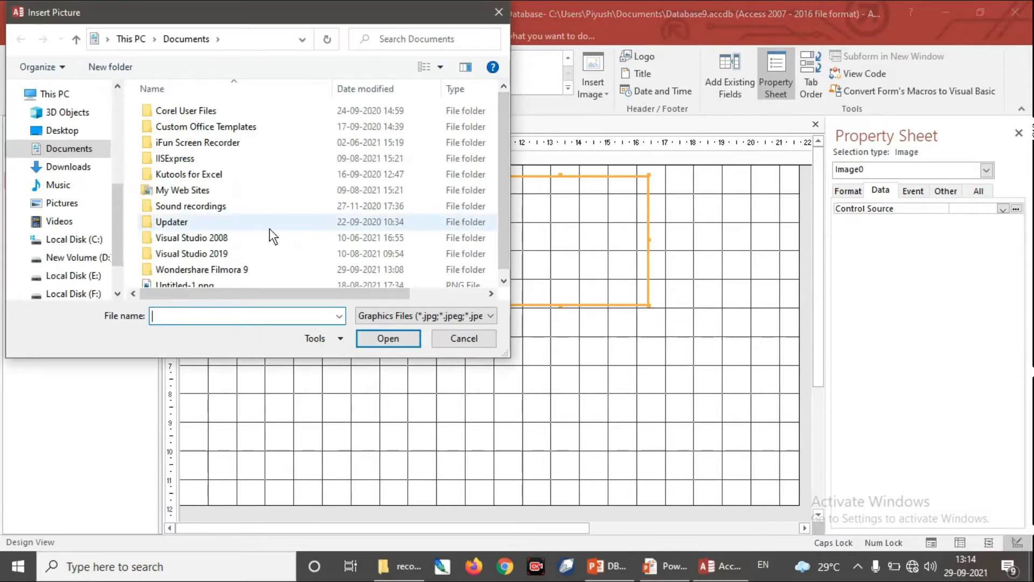
left_click(86, 239)
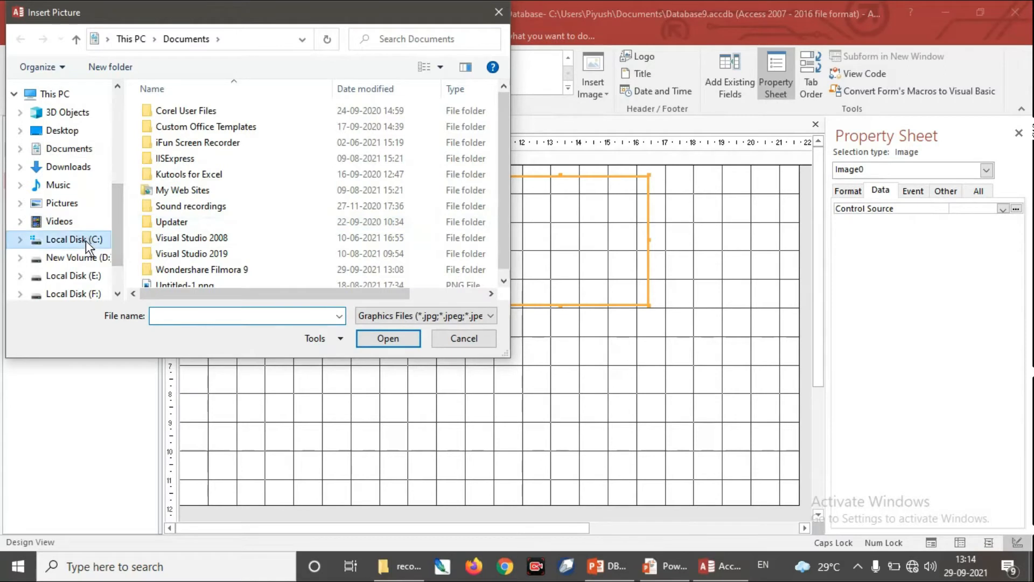
left_click_drag(500, 163, 503, 221)
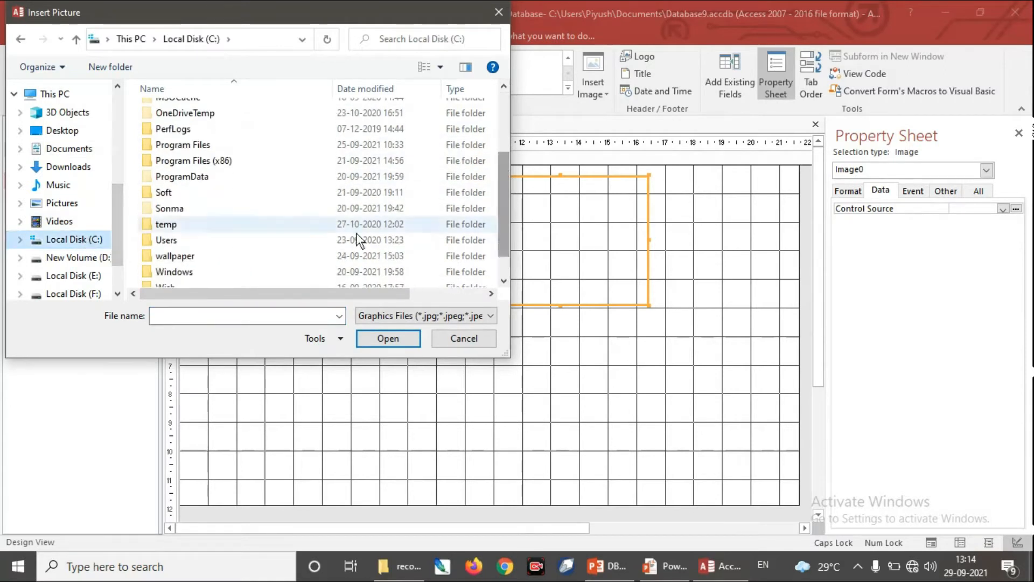
double_click(201, 254)
left_click(262, 138)
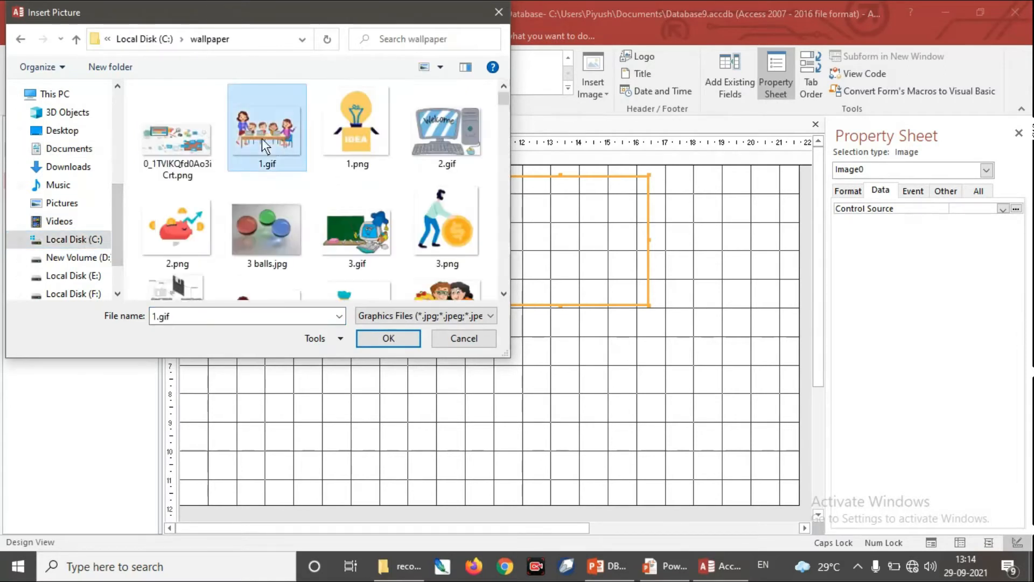
left_click(388, 338)
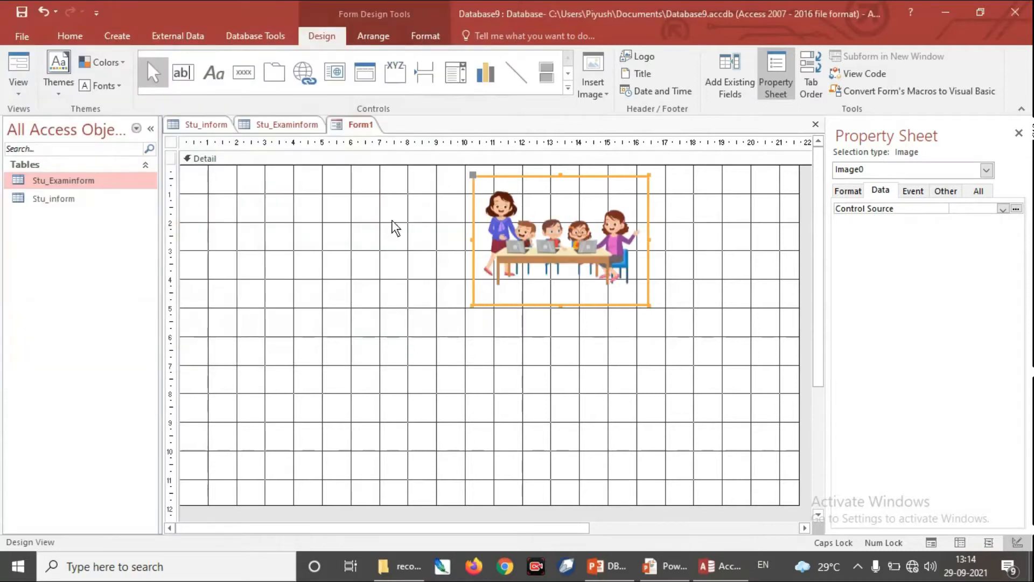
Step: Preview the form with its picture in Form View and return to Design View
left_click(18, 89)
left_click(46, 117)
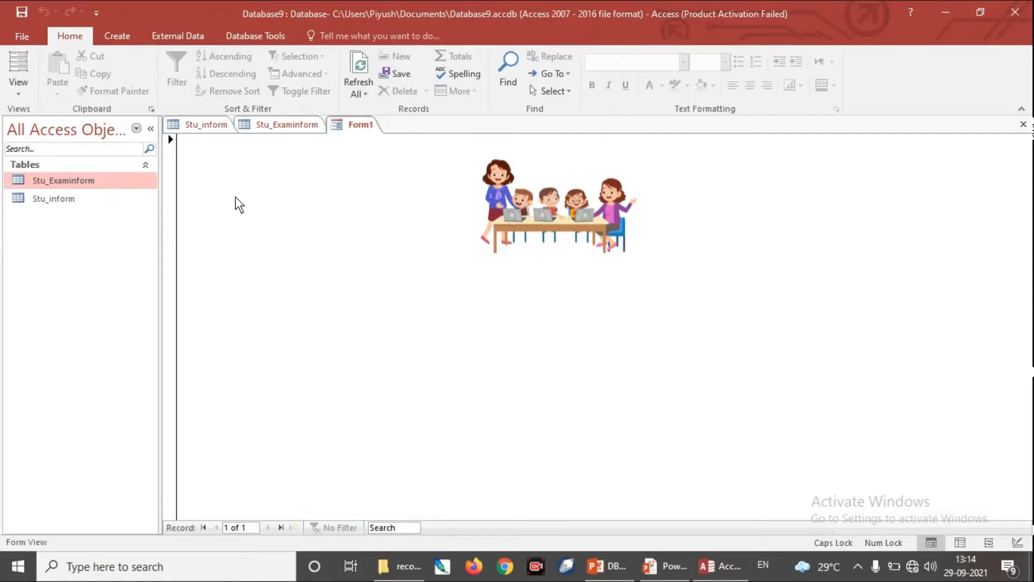
left_click(18, 88)
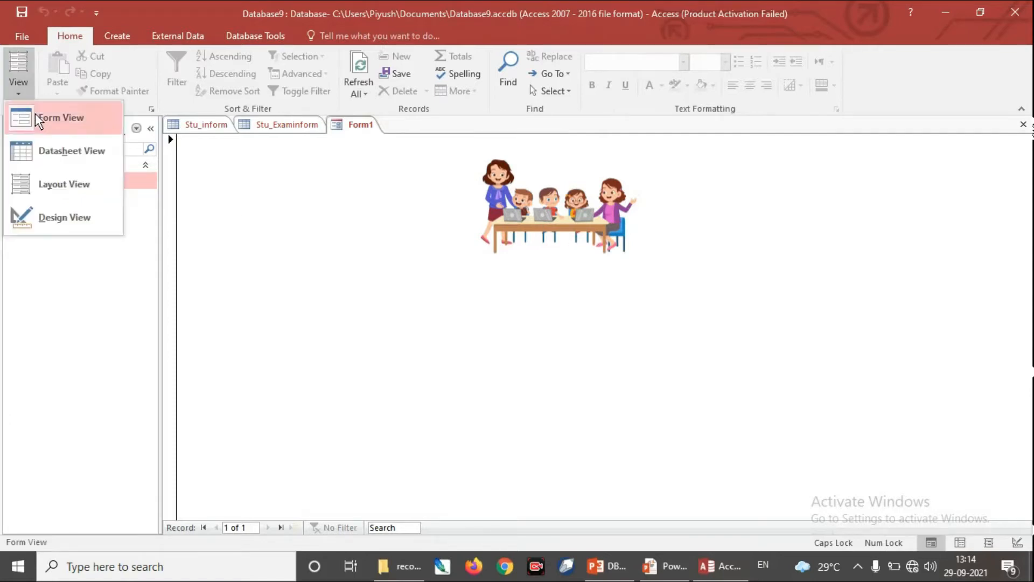
left_click(75, 217)
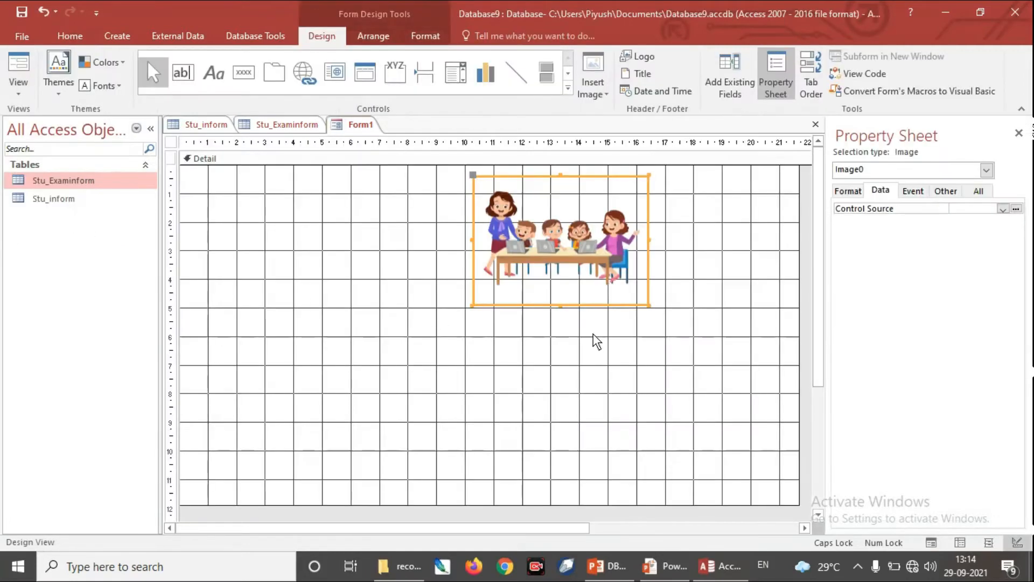
Step: Move the picture to the upper-left corner of the Detail section and delete it from the form
left_click_drag(532, 185, 257, 187)
left_click(568, 87)
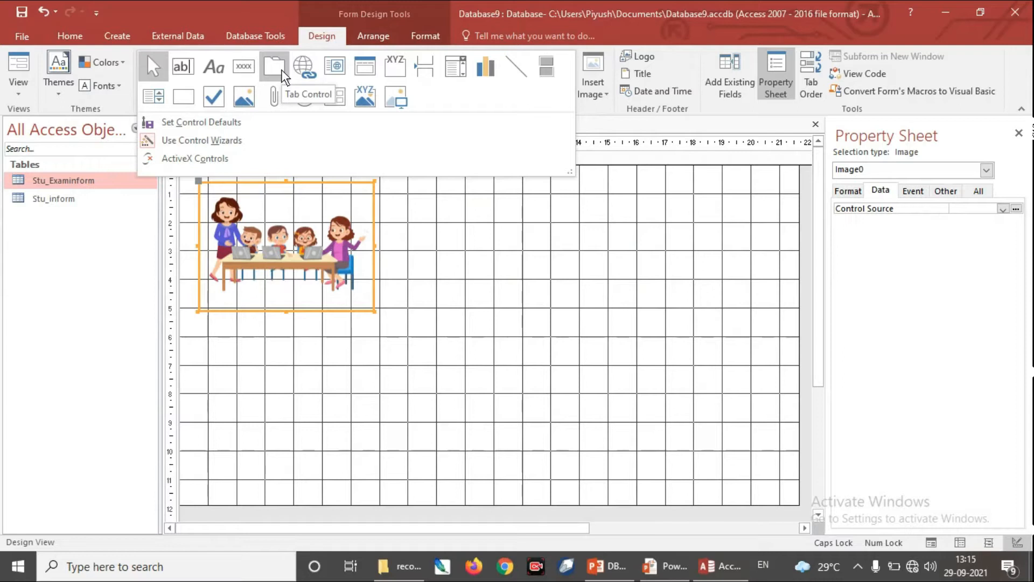
left_click(385, 213)
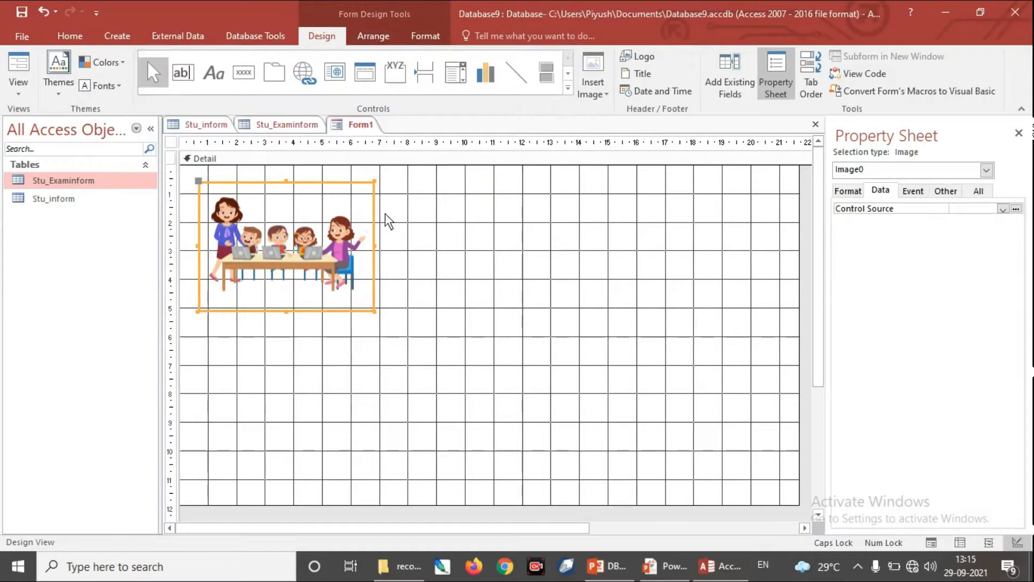
key("Delete")
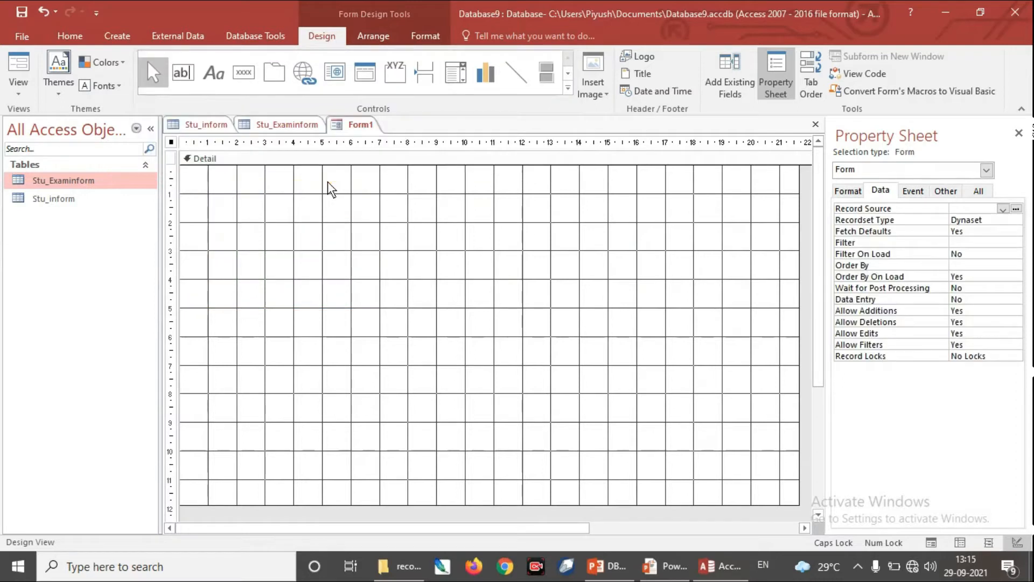
Step: Draw a tab control covering most of the Detail section, adjusting its position and size to about 20 by 10.6 on the rulers
left_click(274, 72)
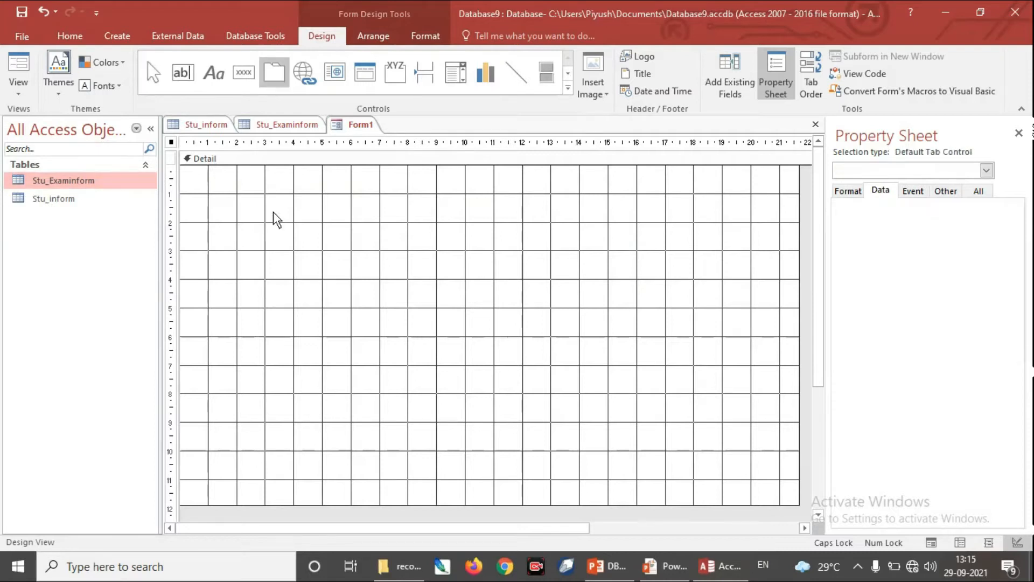
left_click_drag(205, 192, 771, 484)
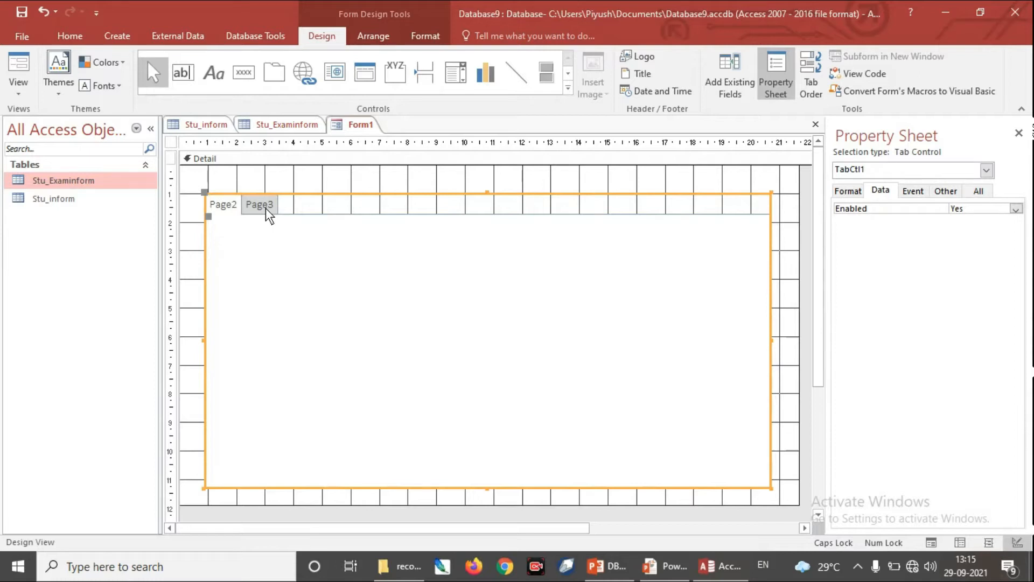
left_click_drag(205, 193, 193, 182)
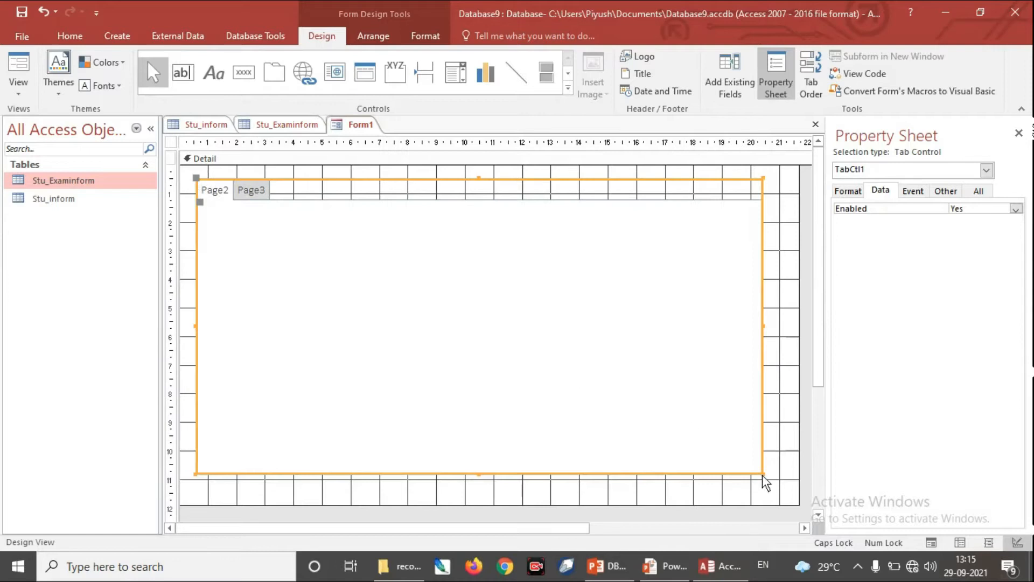
left_click_drag(763, 473, 771, 480)
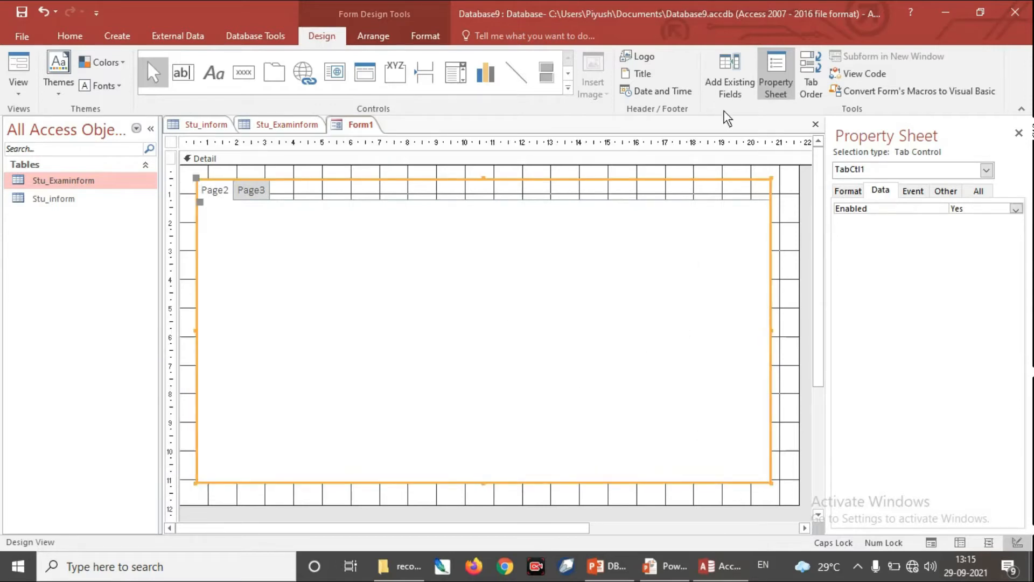
Step: Place the Stu_inform fields Enrollmentno, StuName and Address one below another on the tab control's Page2
left_click(731, 82)
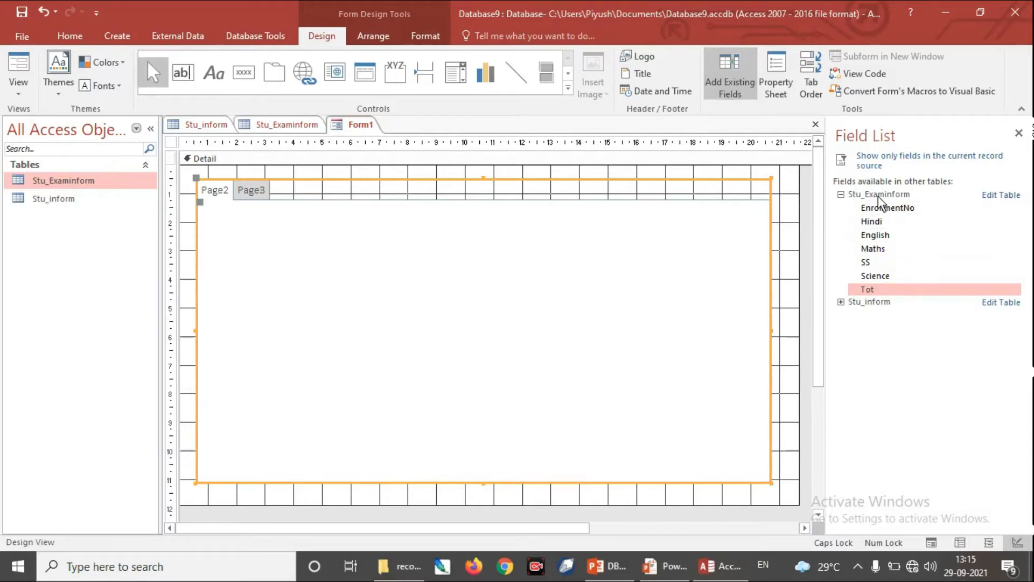
left_click(841, 303)
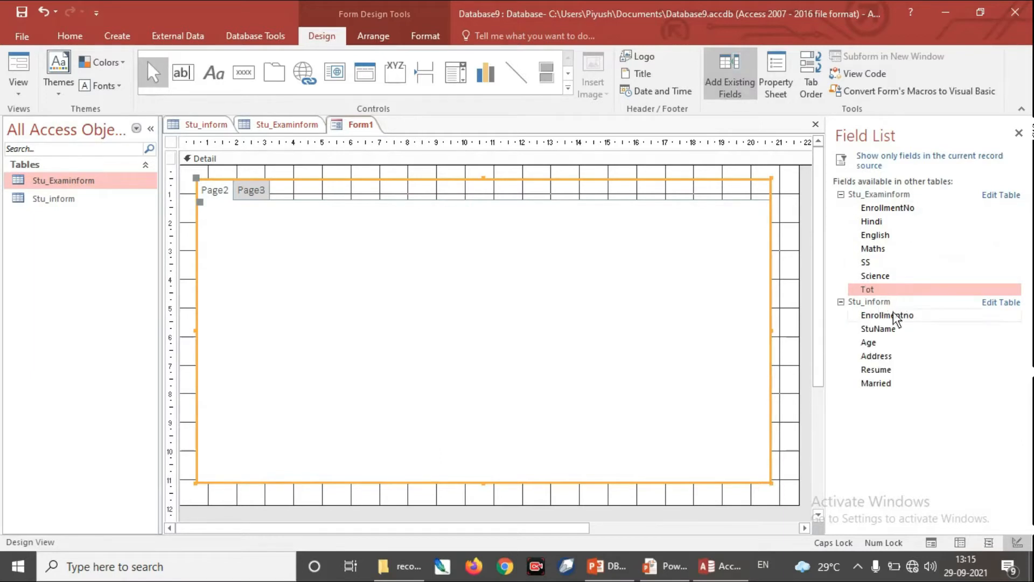
left_click_drag(890, 317, 442, 255)
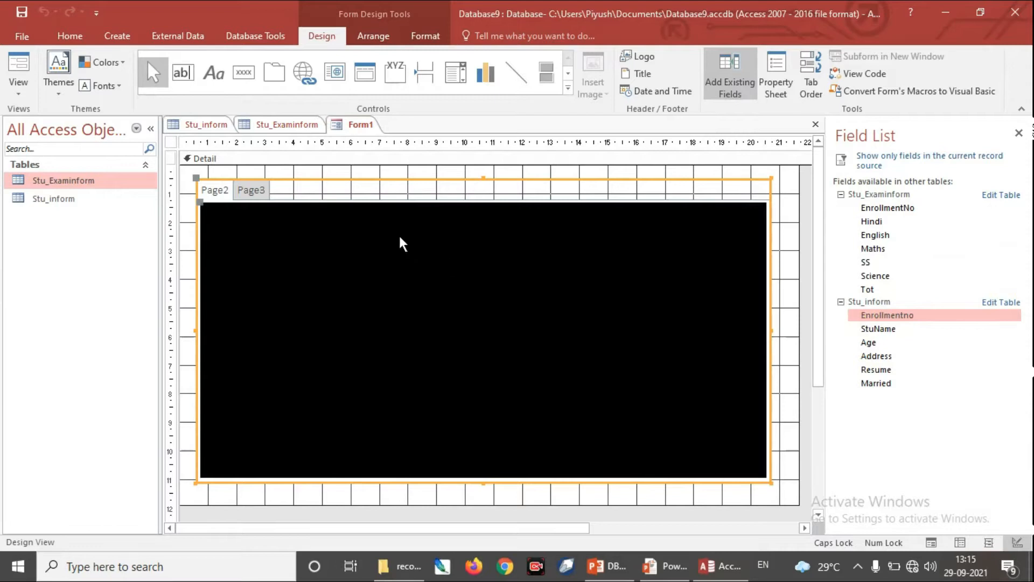
left_click_drag(393, 231, 391, 225)
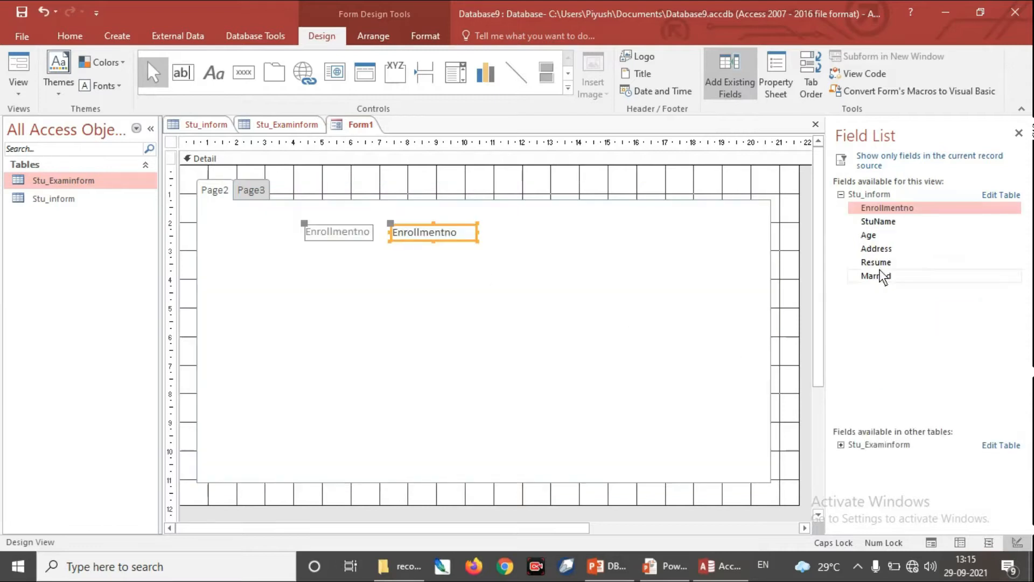
left_click_drag(872, 220, 394, 264)
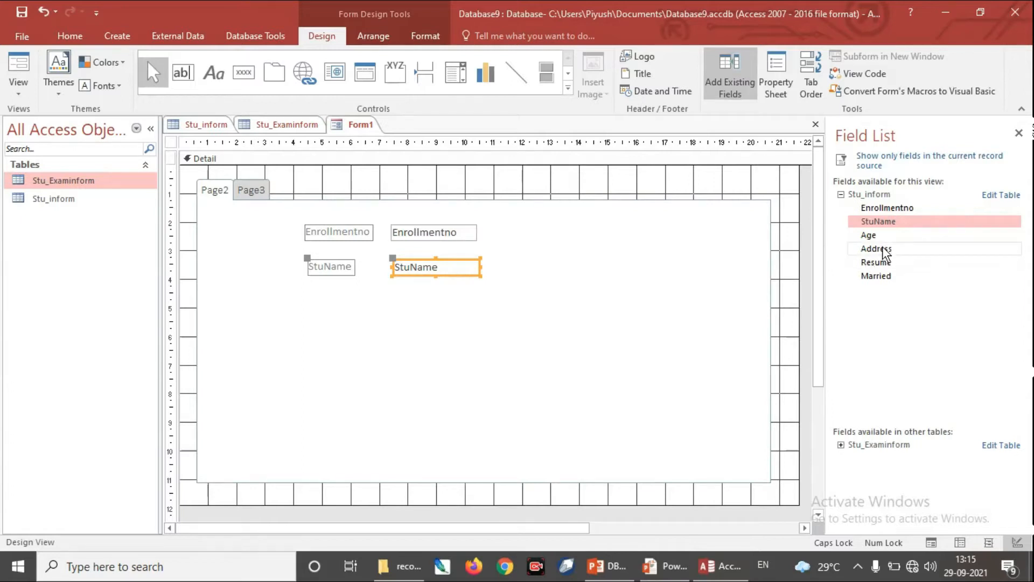
left_click_drag(885, 253, 533, 317)
left_click_drag(390, 293, 393, 295)
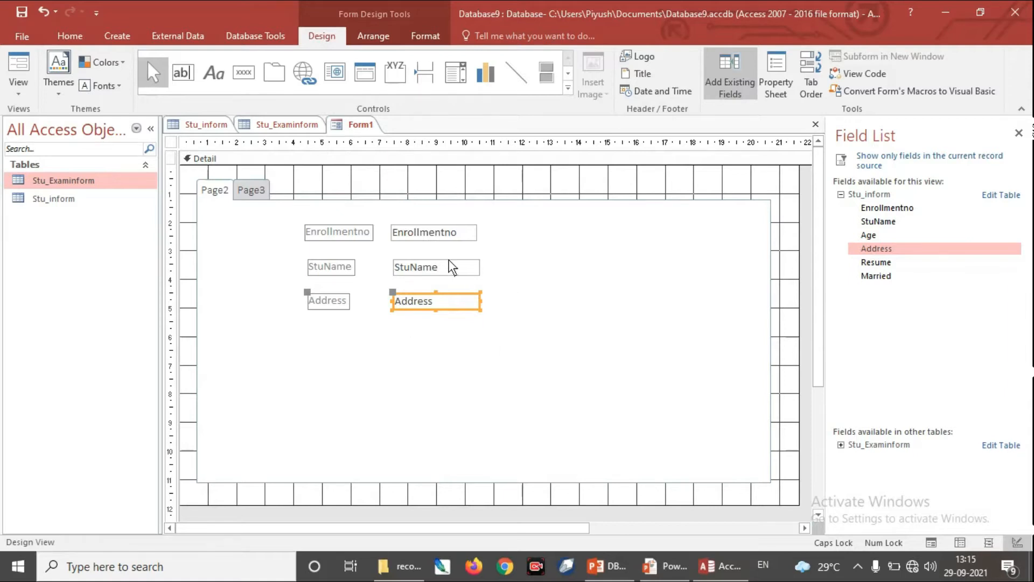
Step: Add Stu_Examinform's EnrollmentNo field to Page3, relating it one-to-one to Enrollmentno in Stu_inform
left_click(253, 191)
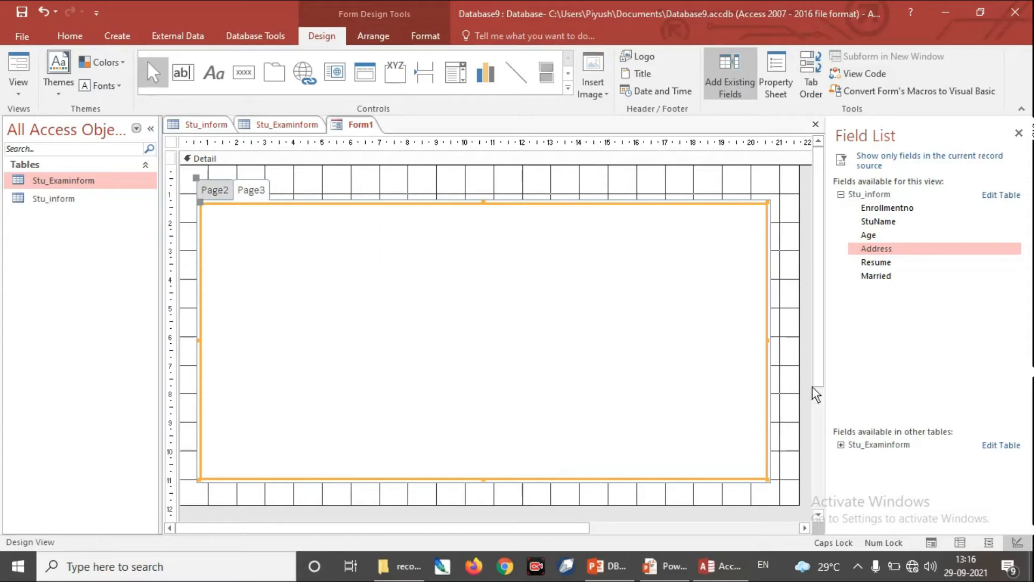
left_click(841, 445)
left_click_drag(867, 458, 495, 320)
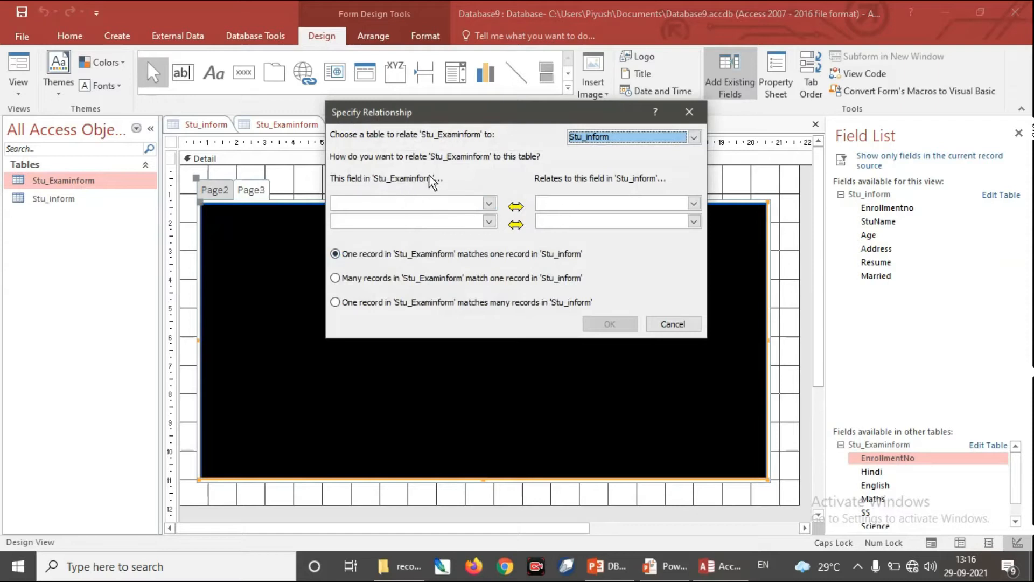
left_click(489, 203)
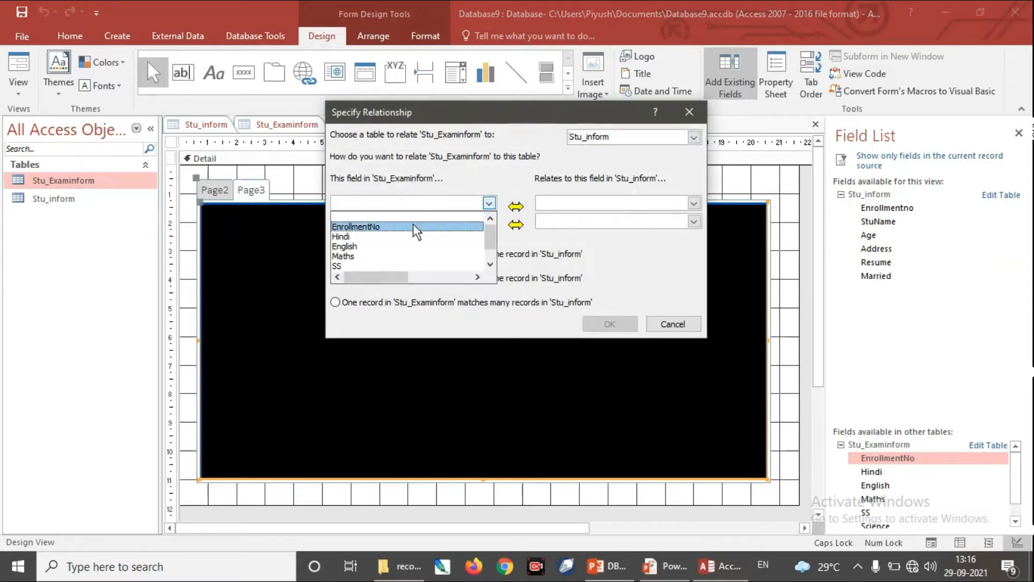
left_click(412, 225)
left_click(693, 203)
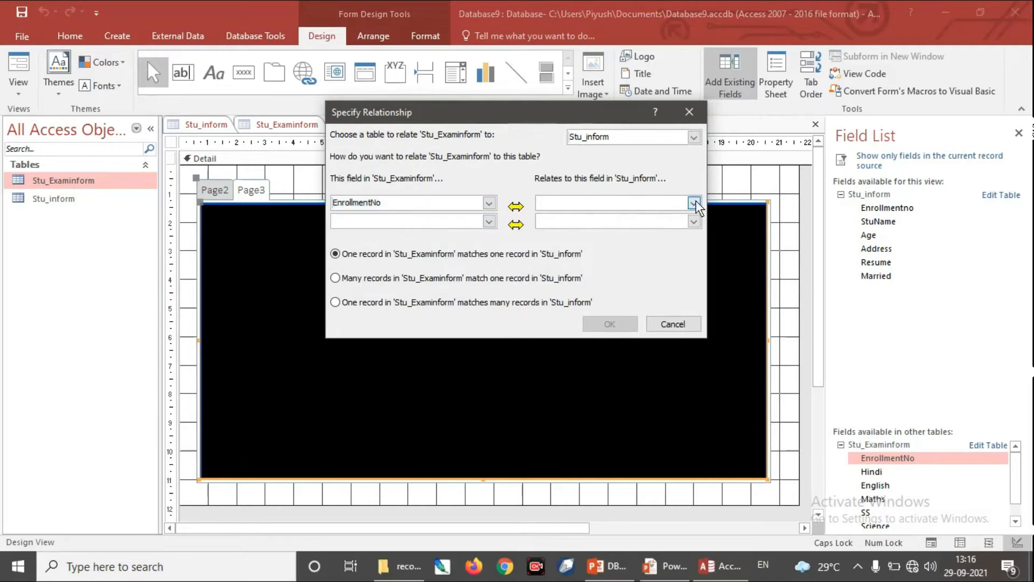
left_click(596, 227)
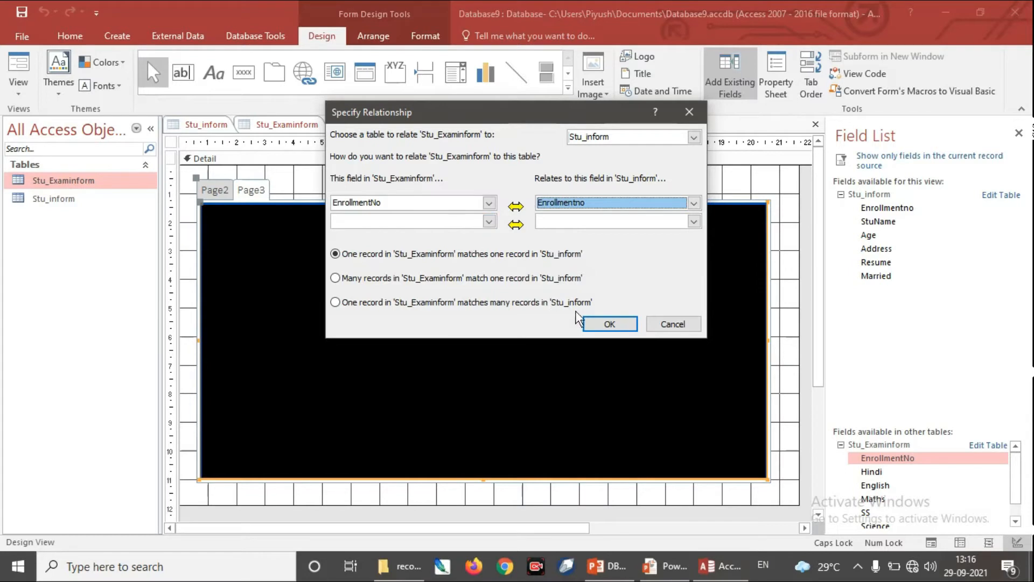
left_click(612, 324)
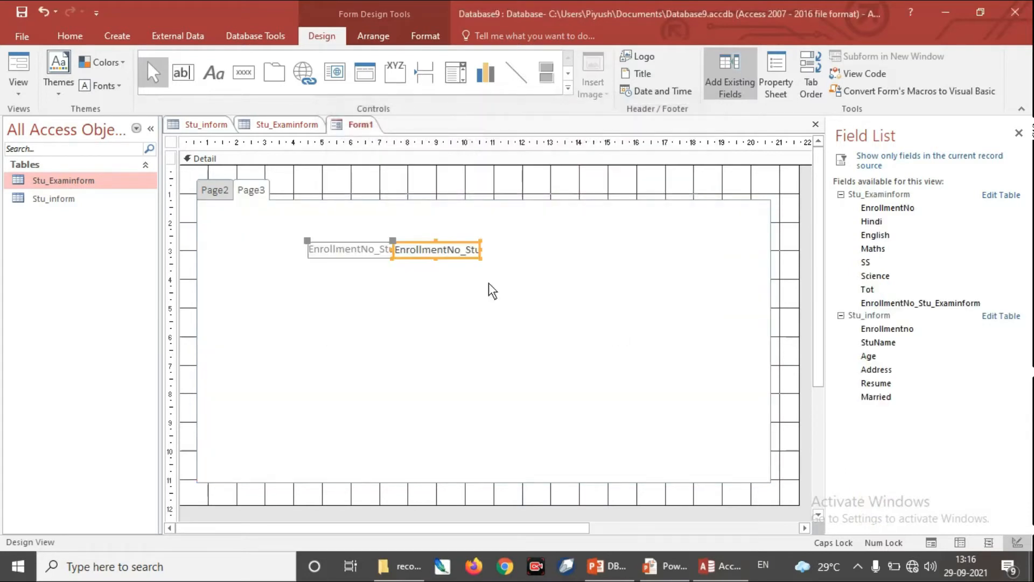
Step: Move the enrollment number field up on Page3 and place the Hindi and English fields below it
left_click_drag(422, 243, 425, 217)
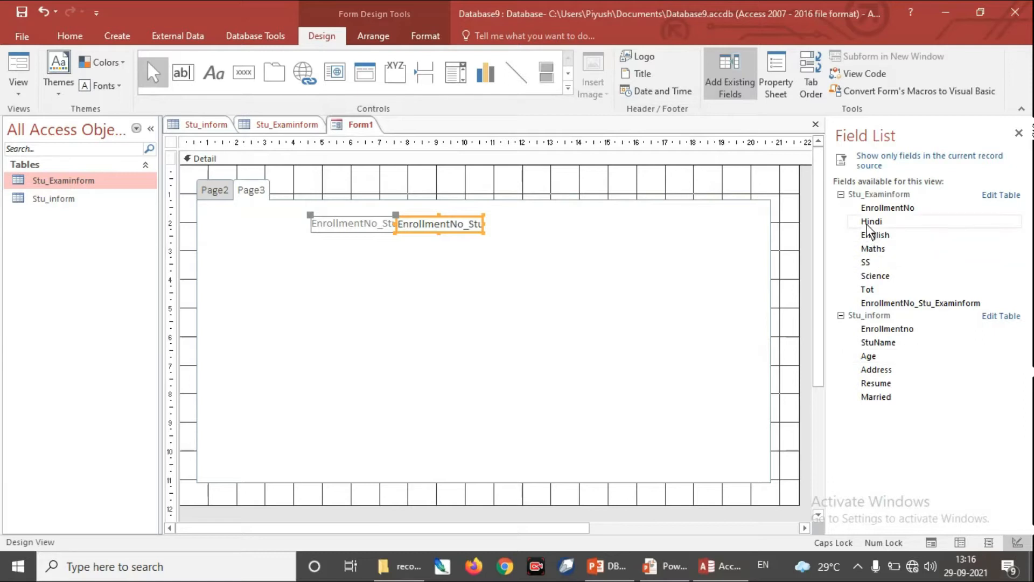
left_click_drag(868, 222, 461, 285)
left_click_drag(399, 257, 413, 283)
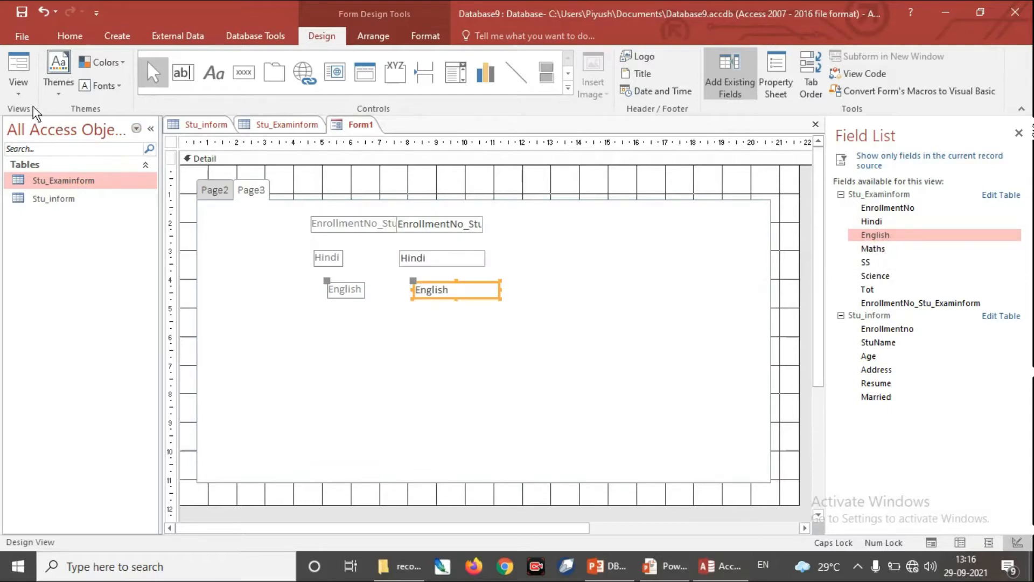
Step: Preview the tabbed form in Form View
left_click(22, 89)
left_click(60, 115)
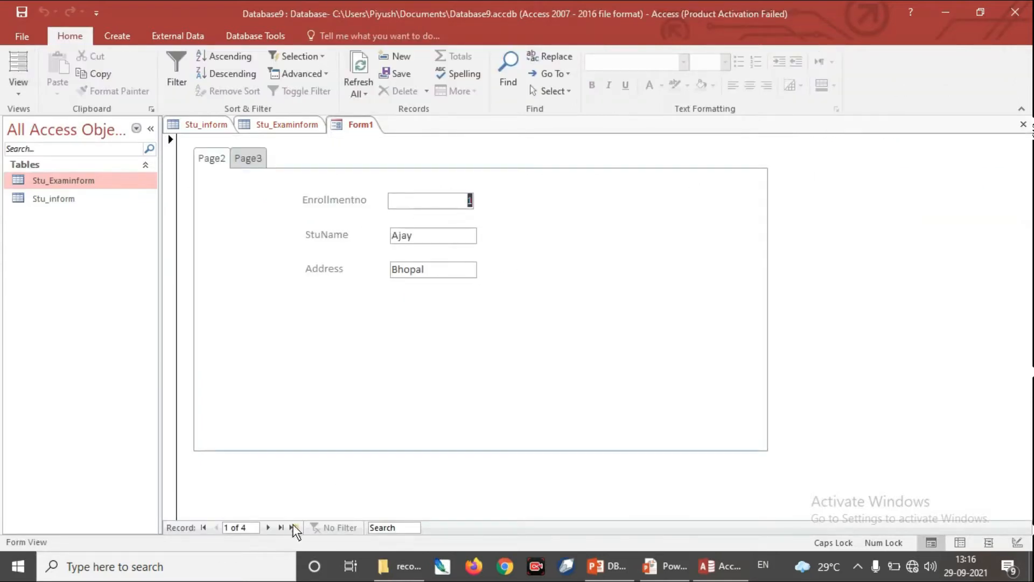
Step: Check the second record on Page2 and Page3 of the tabbed form, and return it to Design View
left_click(267, 528)
left_click(257, 168)
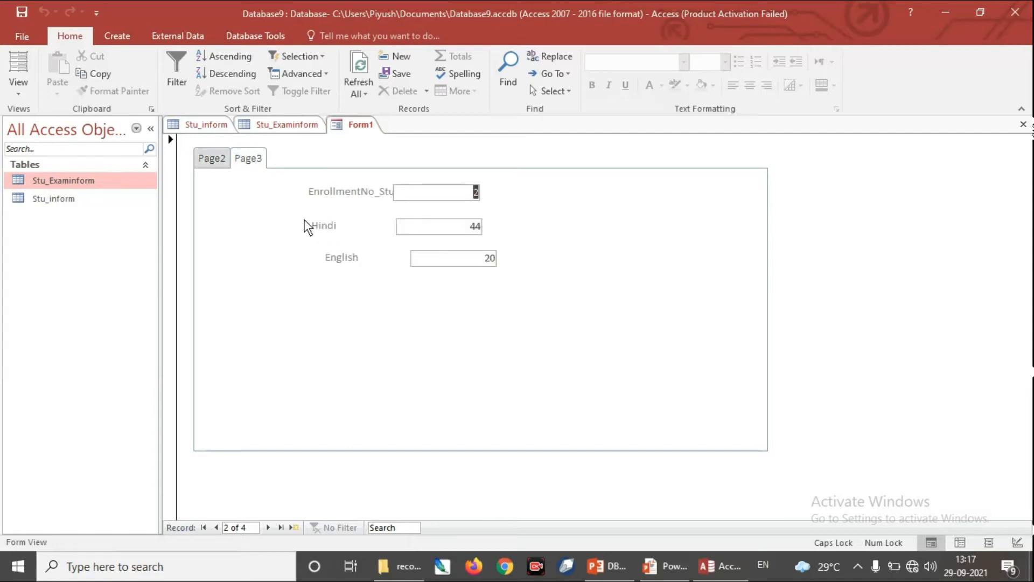
left_click(473, 195)
left_click(224, 161)
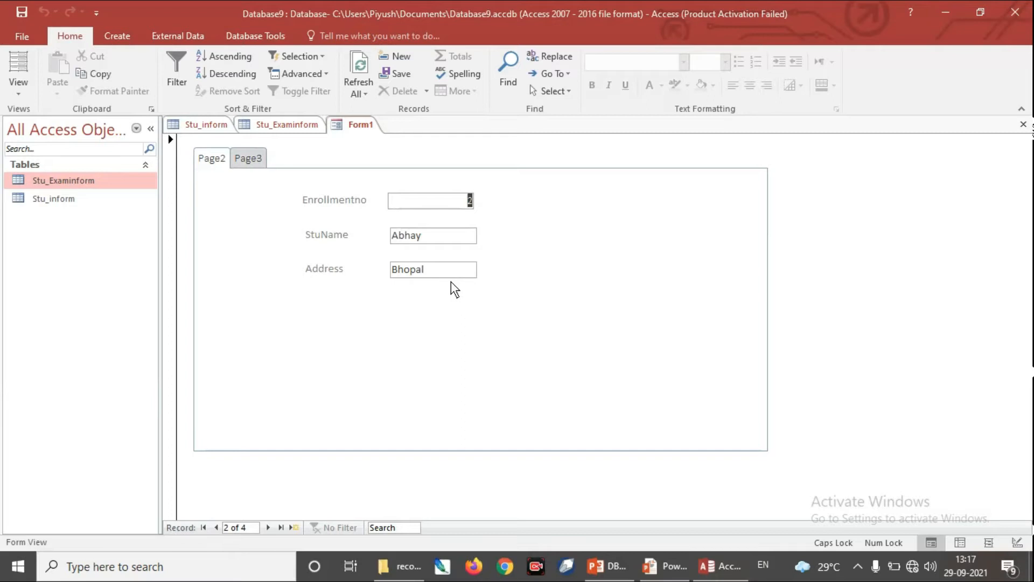
left_click(19, 100)
left_click(77, 218)
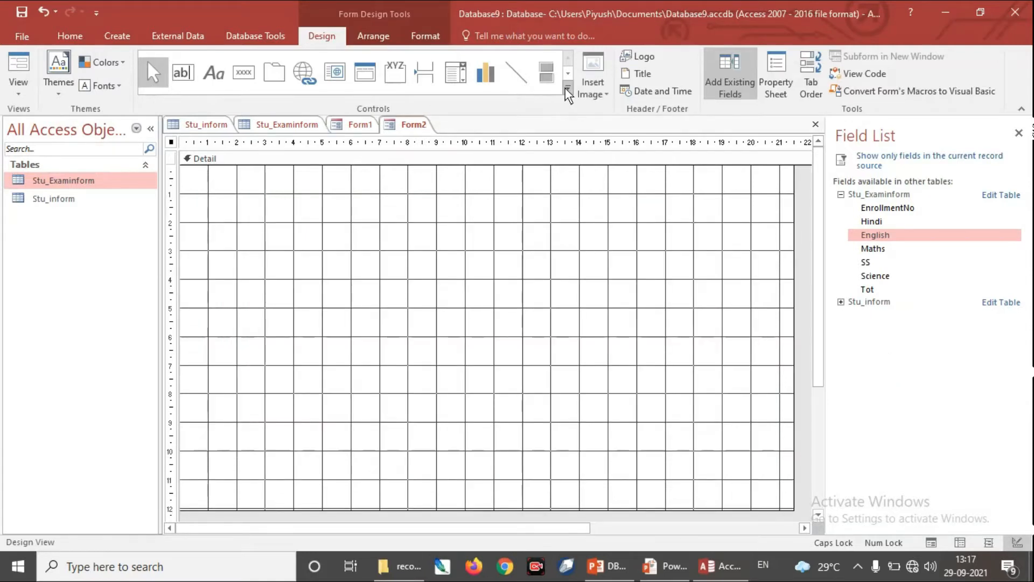
Step: Draw an Unbound Object Frame about 7 cm wide and 6 cm high near the upper left of Form2's Detail section
left_click(567, 89)
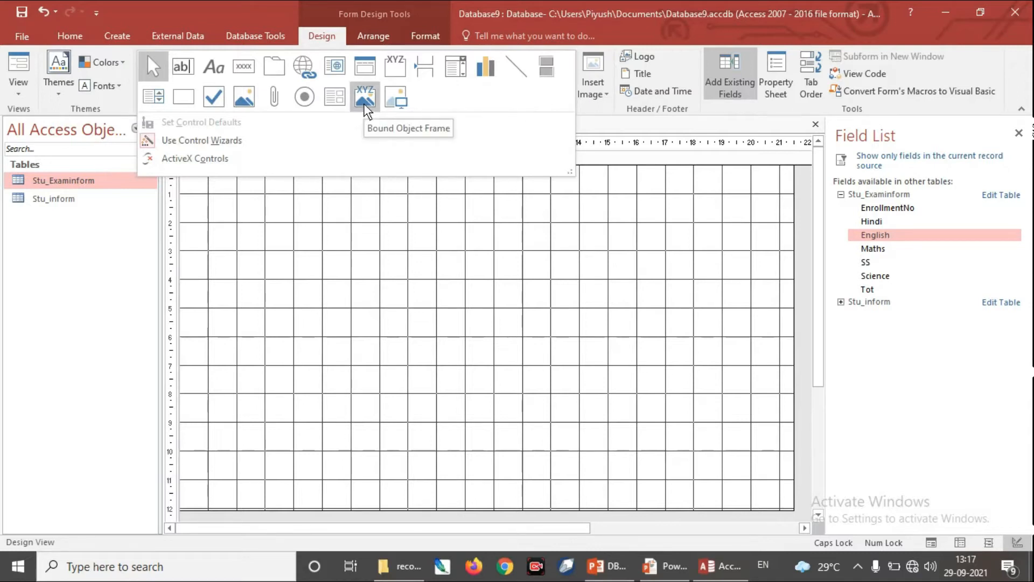
left_click(245, 98)
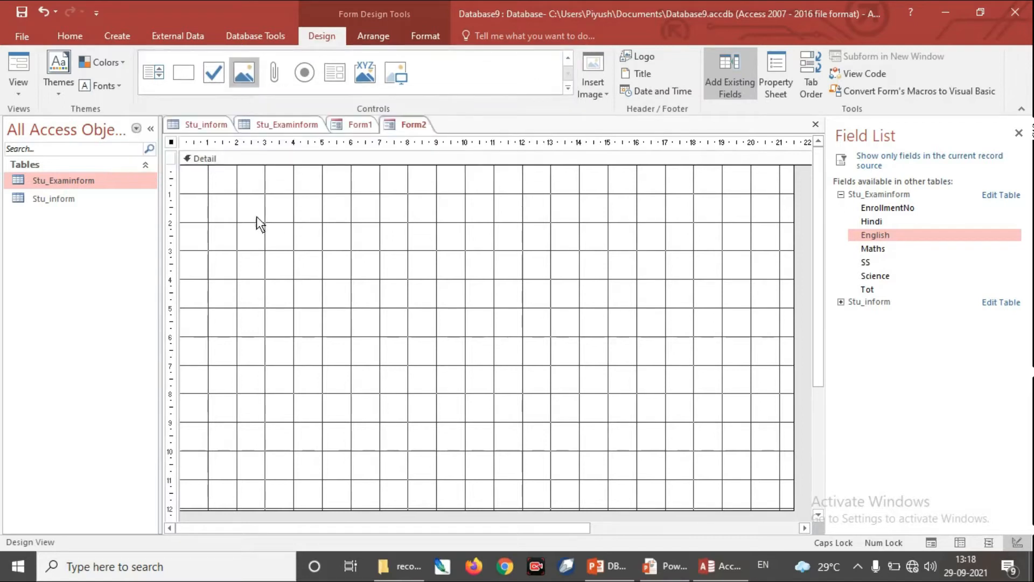
left_click_drag(227, 194, 419, 359)
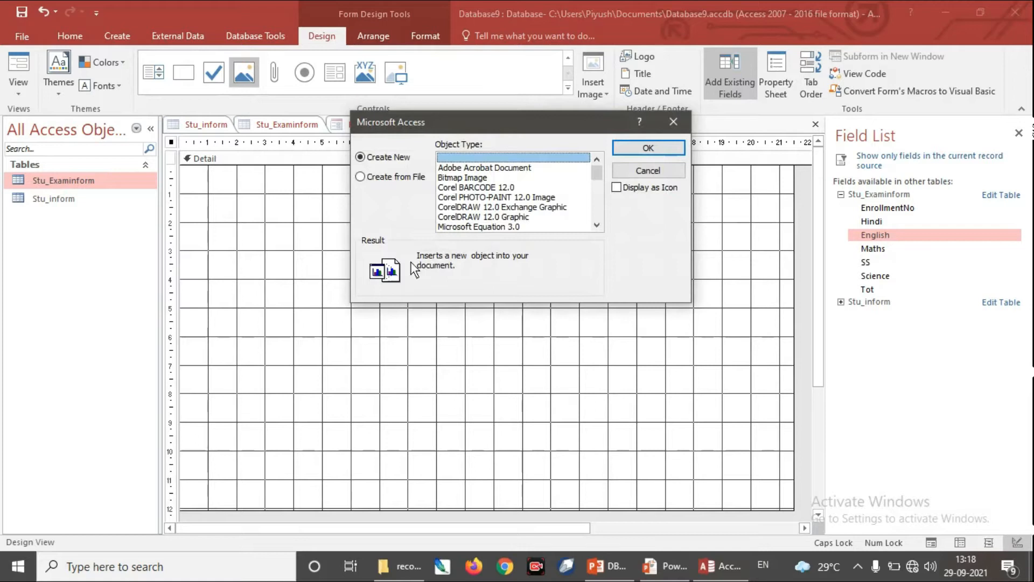
Step: Embed the file Internet & Web Designing Notes.pdf from the Desktop's notes folder in the object frame
left_click(360, 175)
left_click(475, 176)
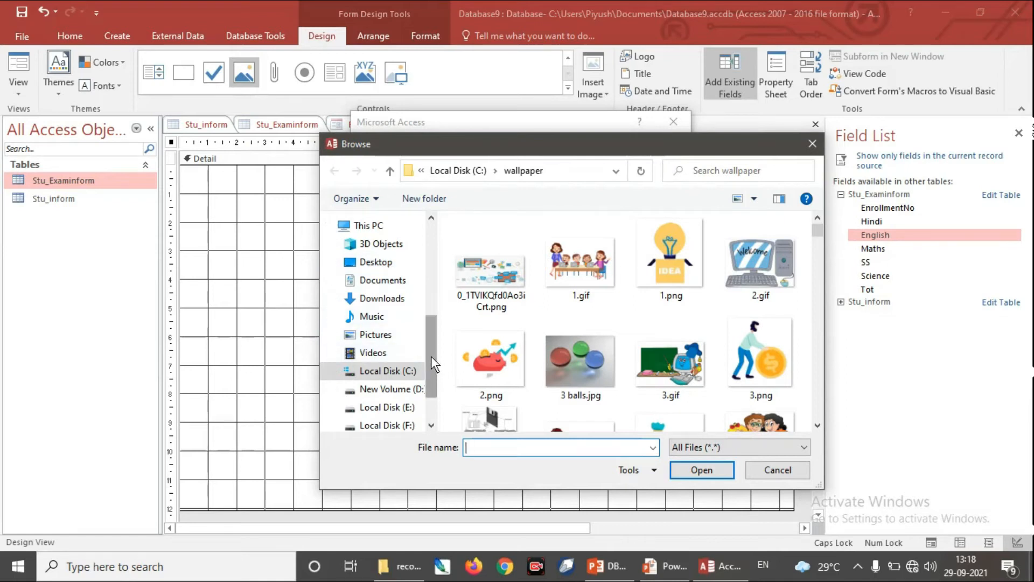
scroll(433, 371, "down", 2)
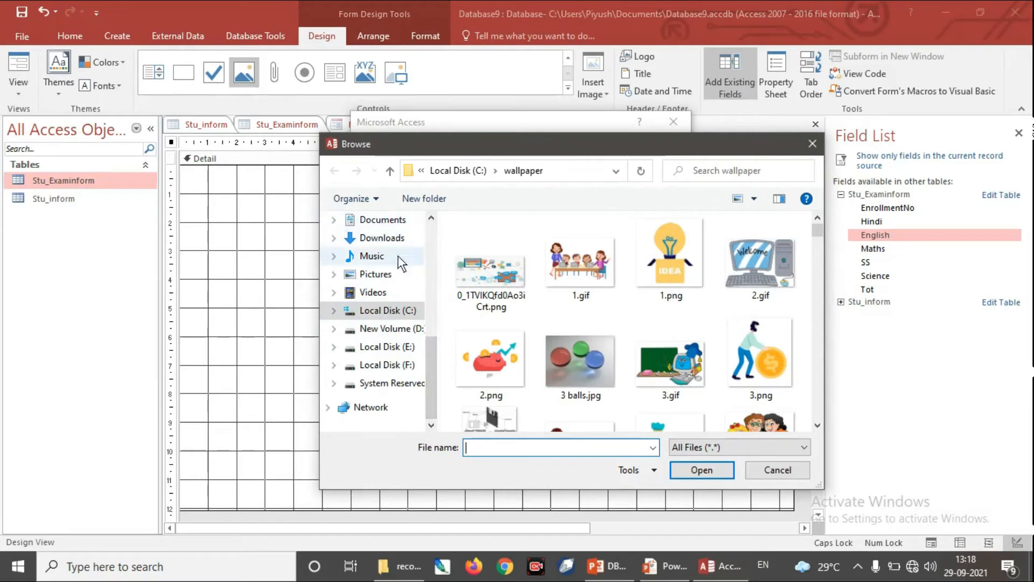
scroll(425, 315, "up", 3)
left_click(392, 313)
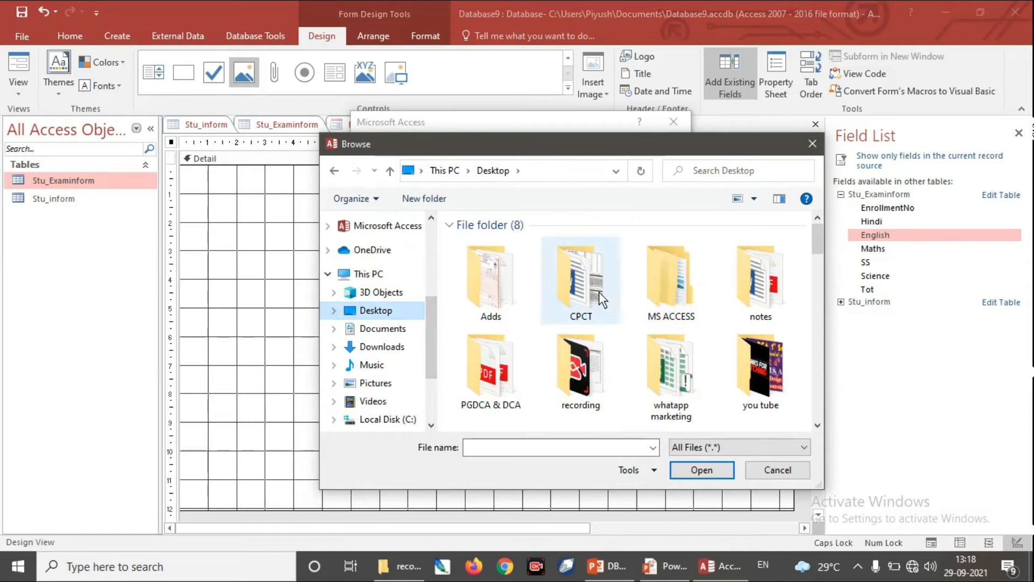
double_click(760, 285)
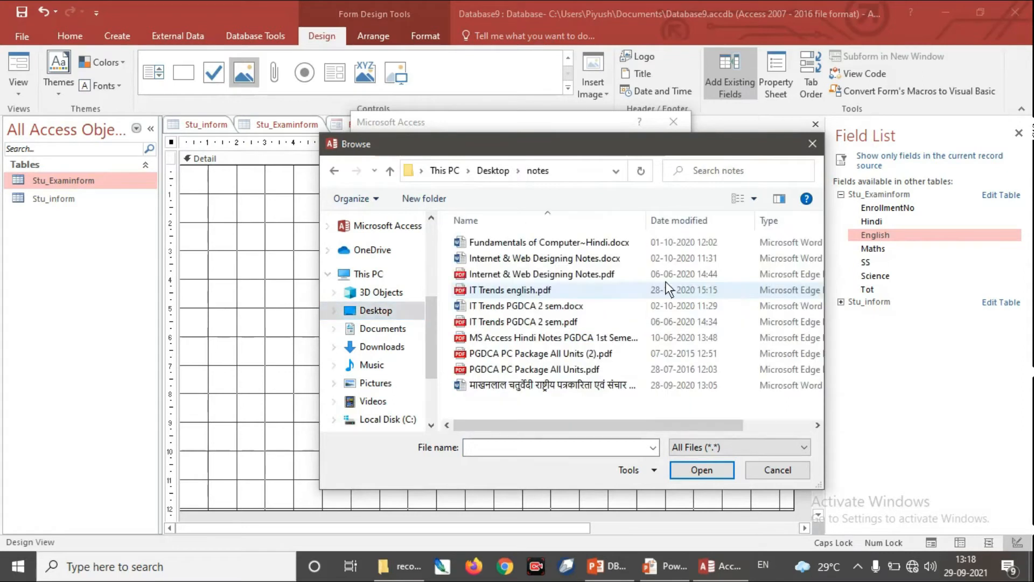
left_click(539, 275)
left_click(702, 469)
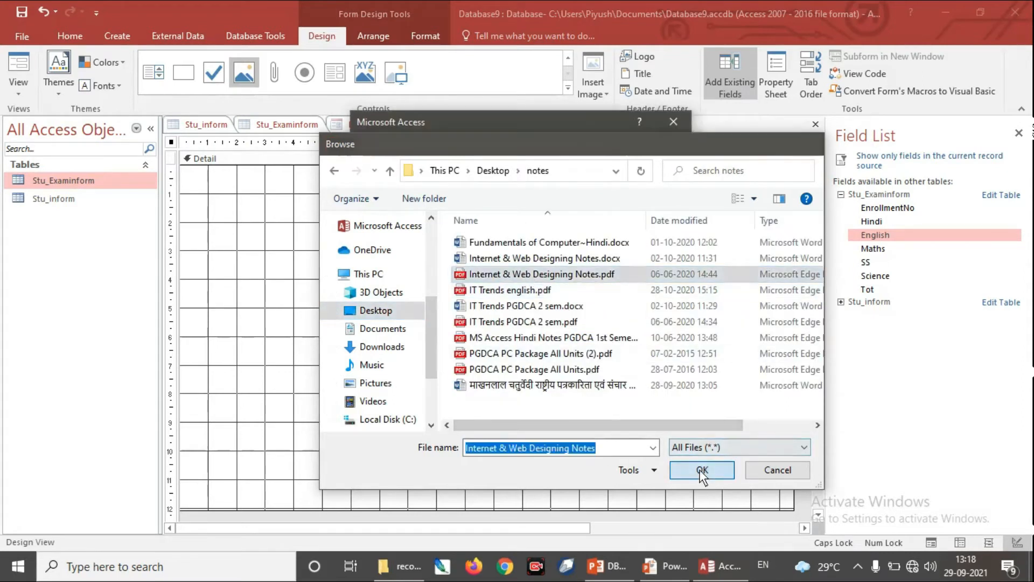
left_click(641, 150)
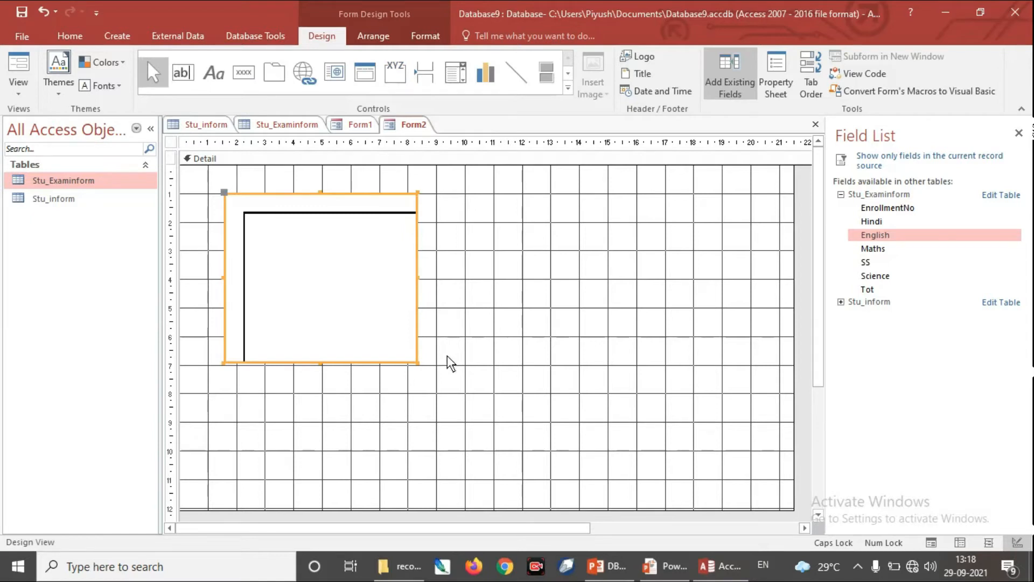
Step: Enlarge the PDF object frame to about 17.2 cm wide and 15.1 cm high, extending the Detail section downward to make room
left_click_drag(418, 365, 628, 491)
left_click_drag(628, 342, 717, 347)
left_click_drag(821, 374, 821, 503)
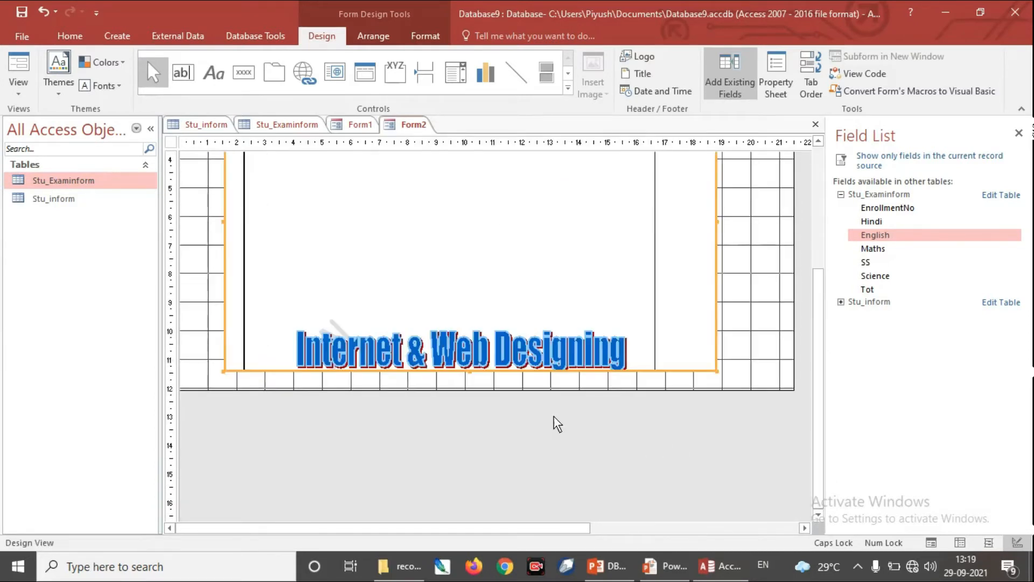
left_click_drag(537, 388, 540, 470)
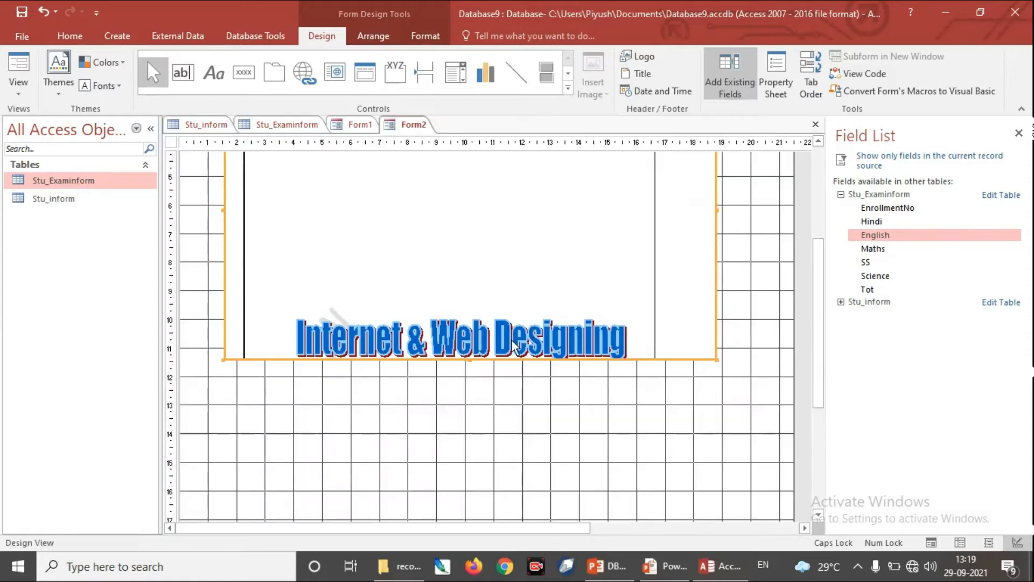
left_click_drag(476, 362, 473, 494)
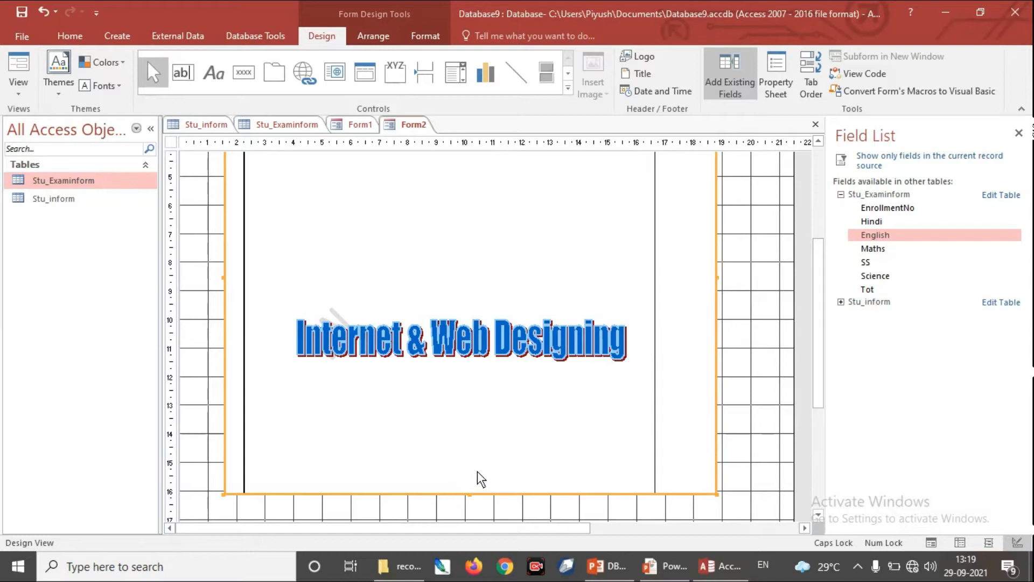
Step: Set the PDF object frame's Size Mode property to Stretch
right_click(695, 376)
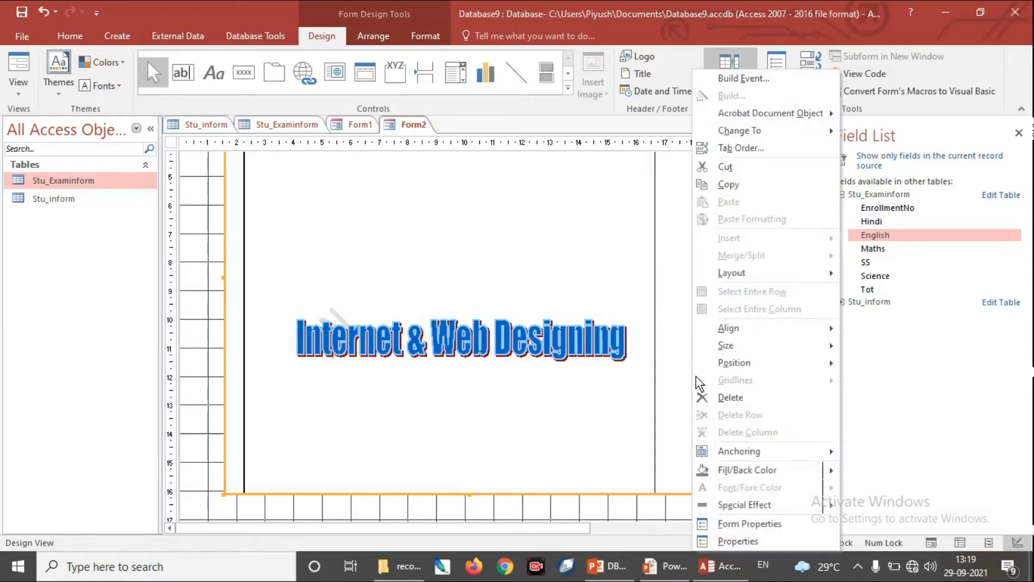
left_click(739, 541)
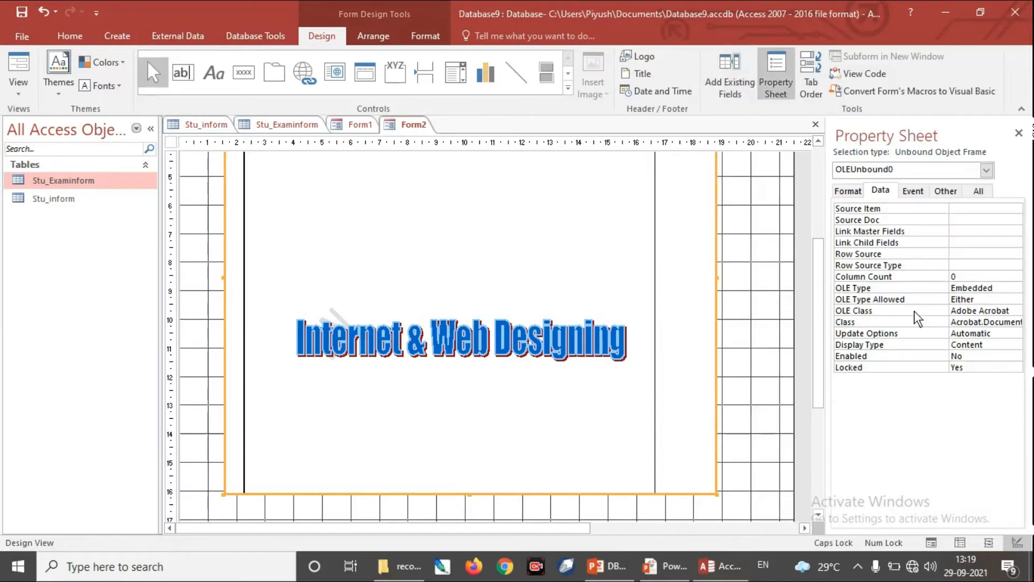
left_click(848, 191)
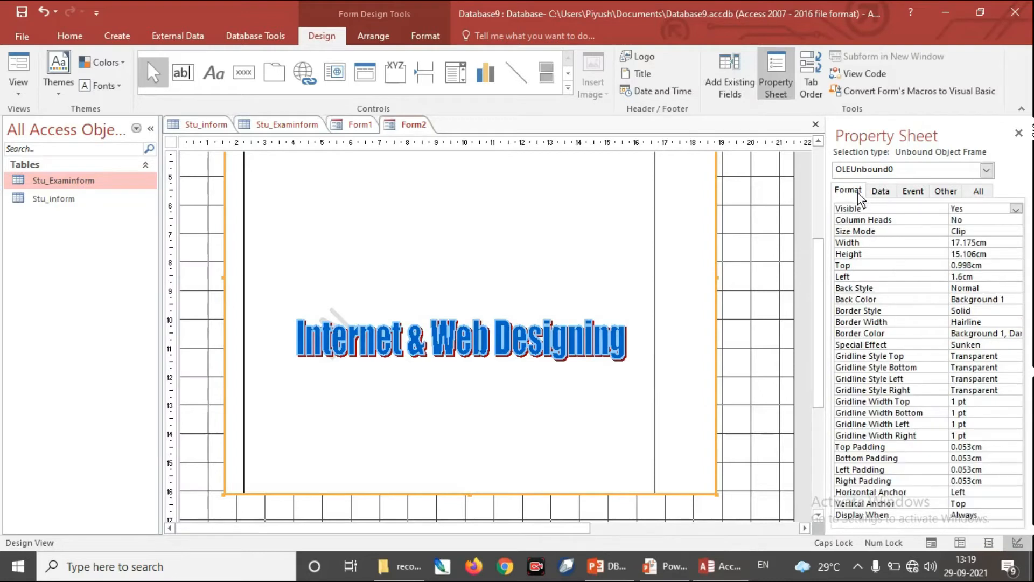
left_click(989, 233)
left_click(1016, 234)
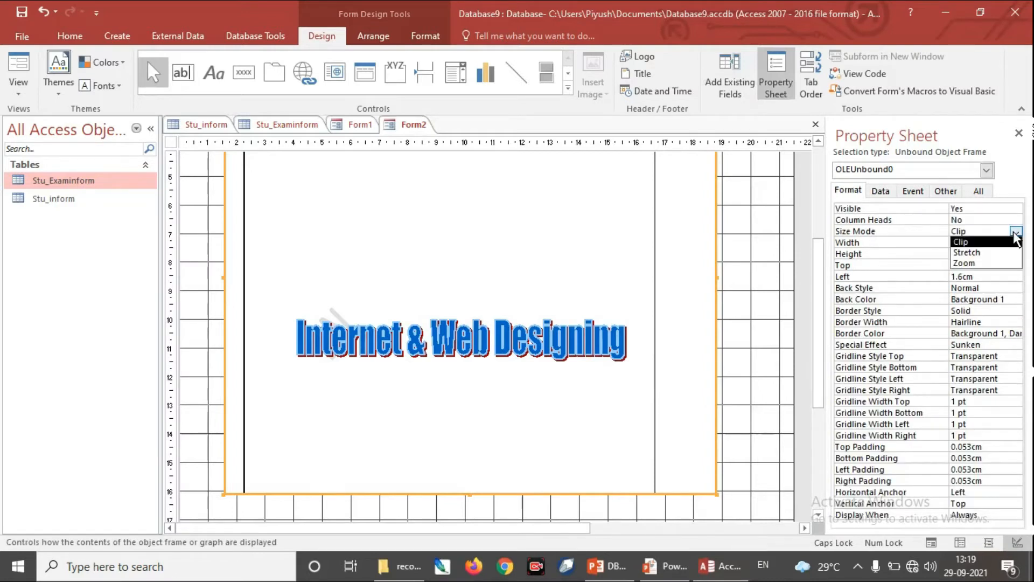
left_click(983, 250)
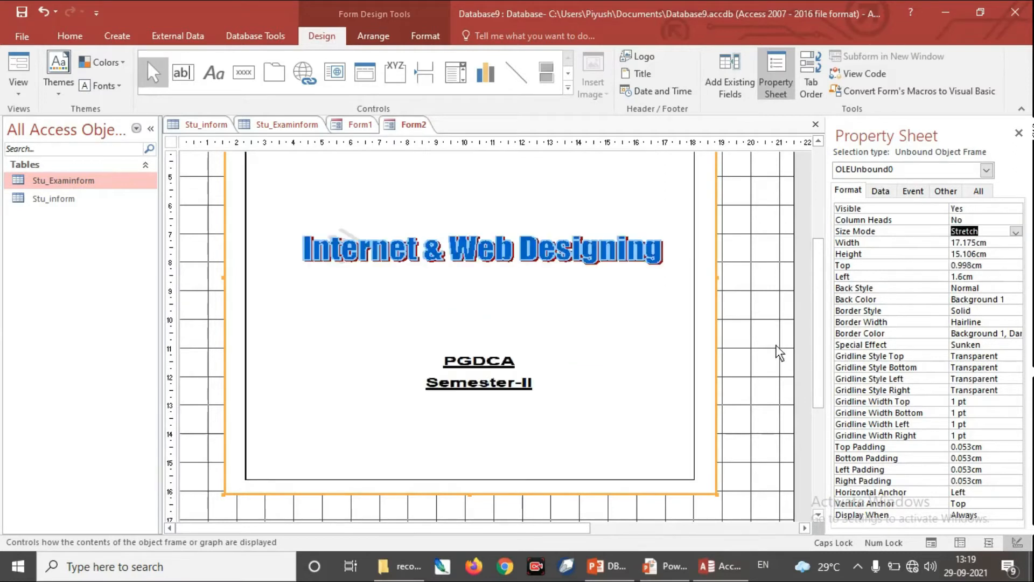
Step: Shift the PDF frame to about 1.2 cm from the top and 1.7 cm from the left, and preview Form2 in Form View
scroll(790, 280, "up", 3)
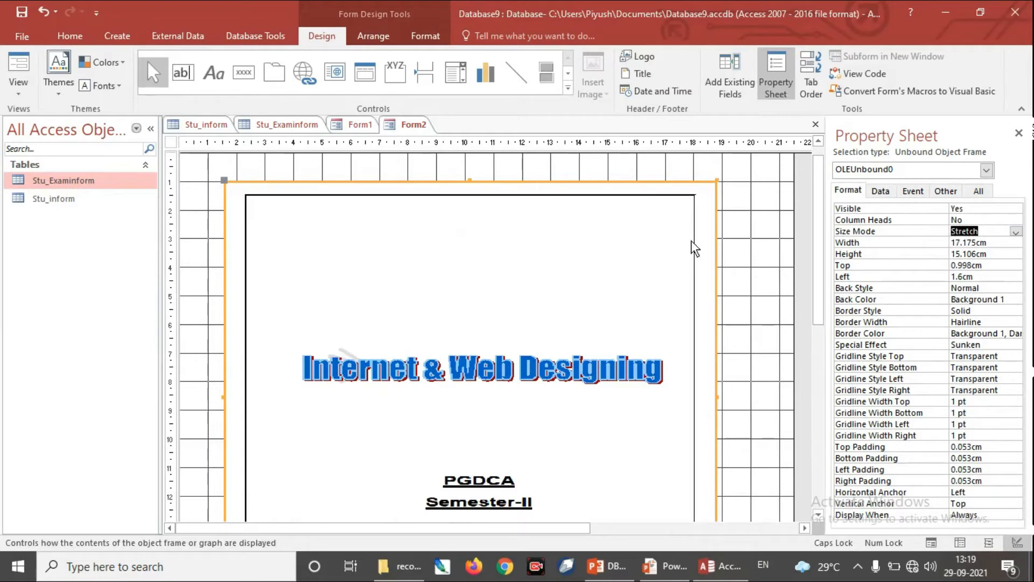
left_click_drag(226, 183, 160, 182)
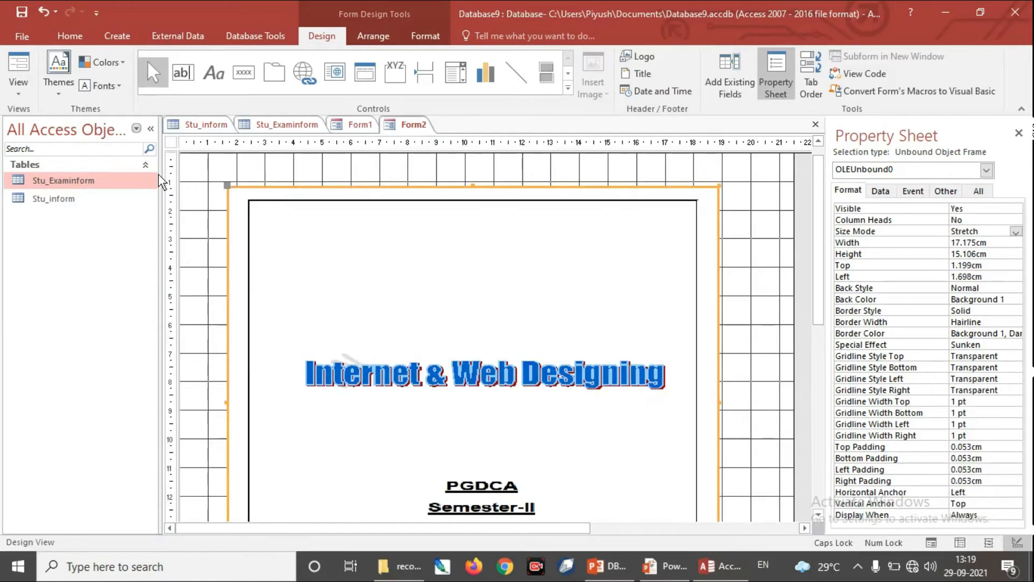
left_click(24, 97)
left_click(51, 119)
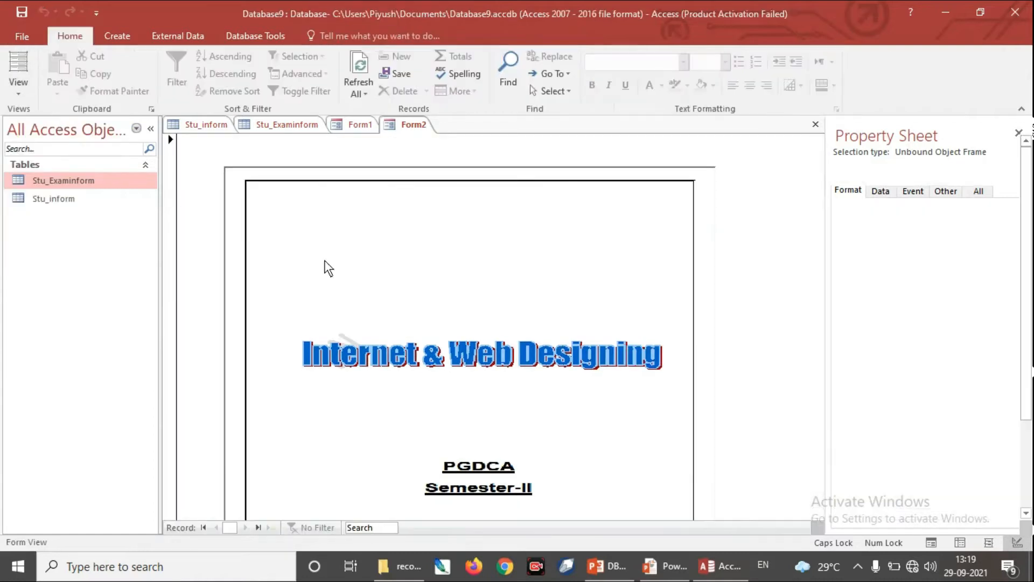
scroll(510, 372, "down", 3)
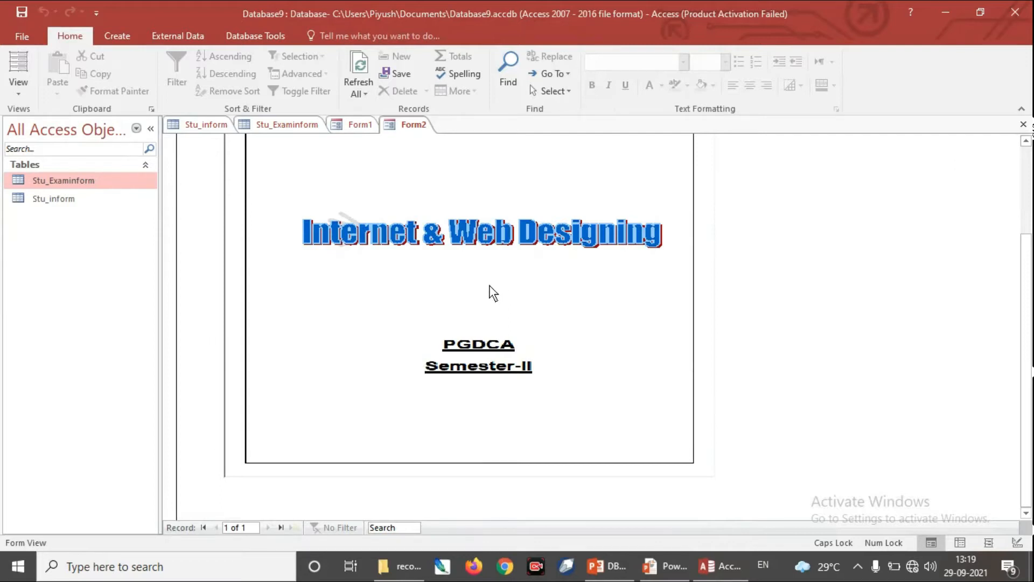
scroll(1024, 358, "up", 3)
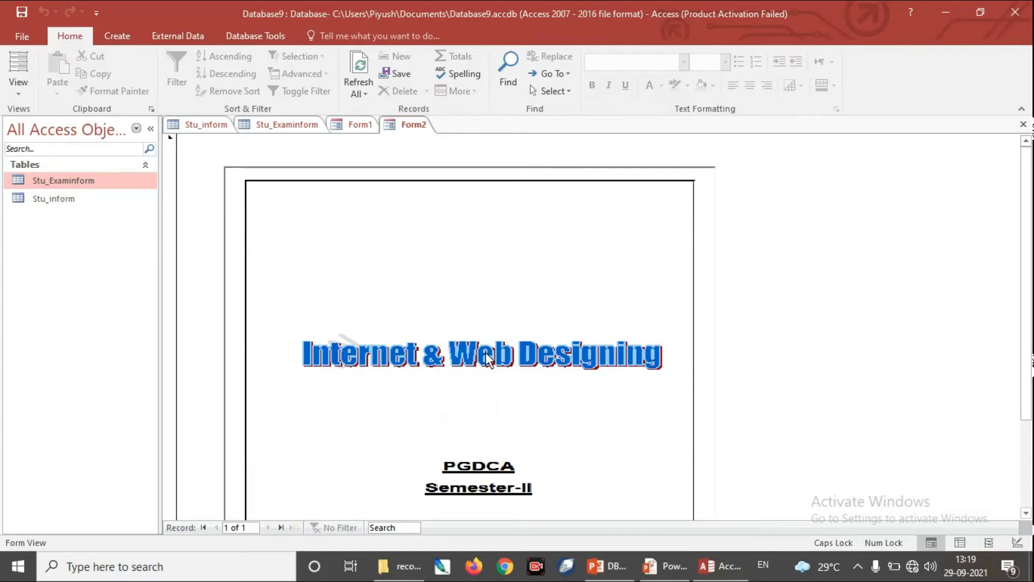
Step: Return Form2 to Design View and shrink the PDF frame from its upper right corner to about 9.7 by 12.7 cm
left_click(19, 96)
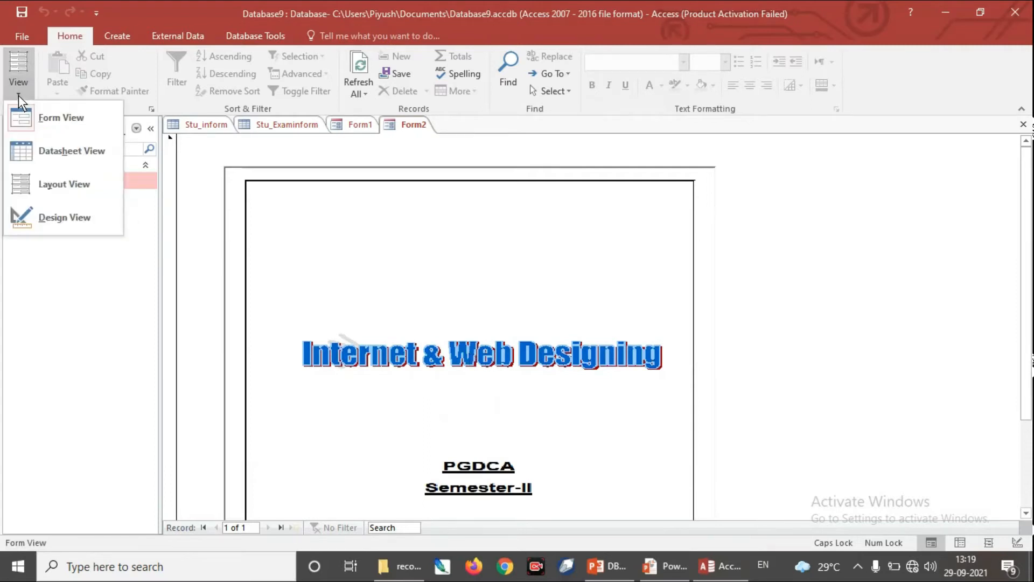
left_click(63, 224)
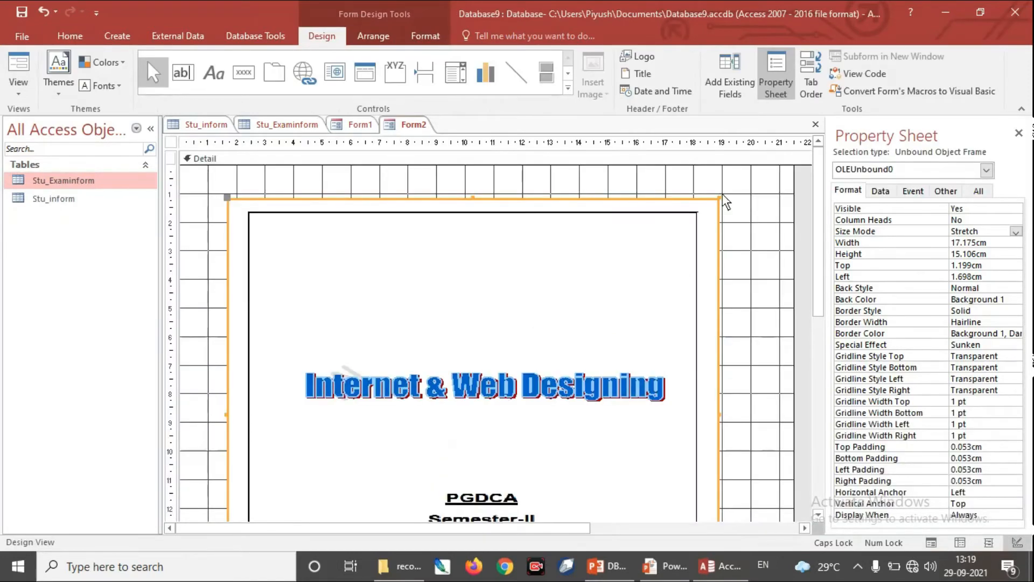
left_click_drag(720, 201, 505, 268)
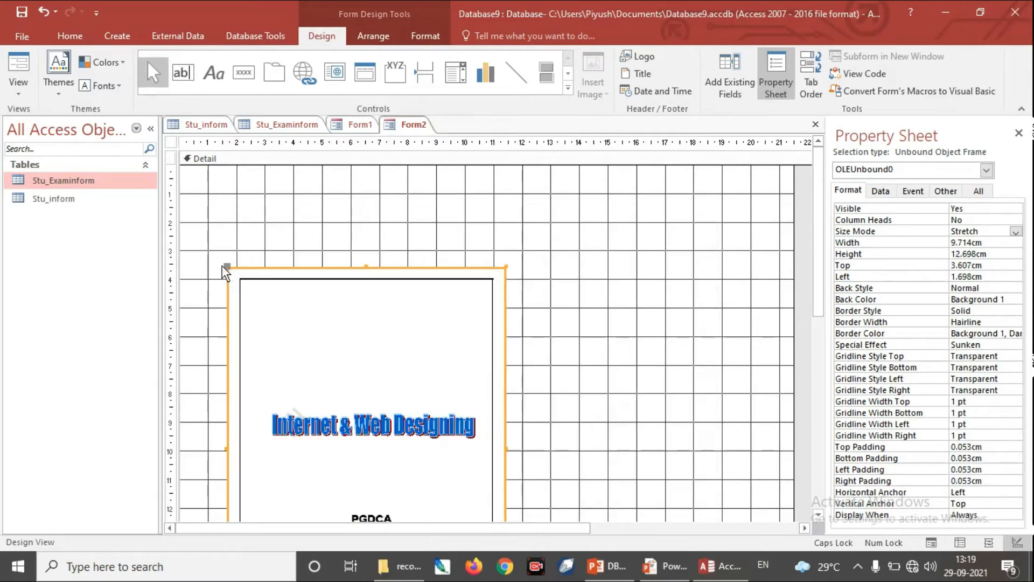
Step: Open the Stu_inform table read-only in Design View and examine the Resume field's data type
double_click(59, 198)
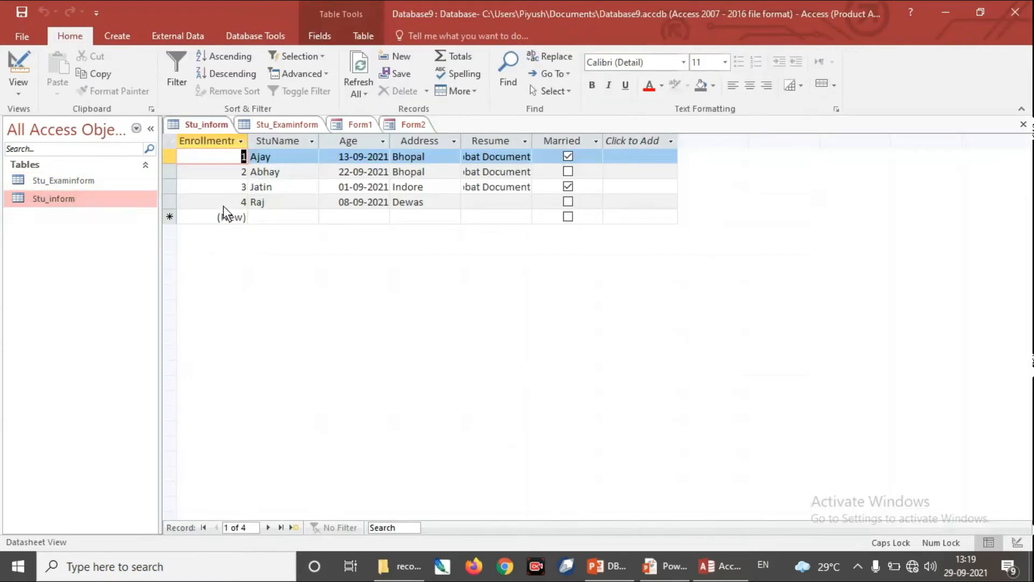
right_click(84, 199)
left_click(118, 230)
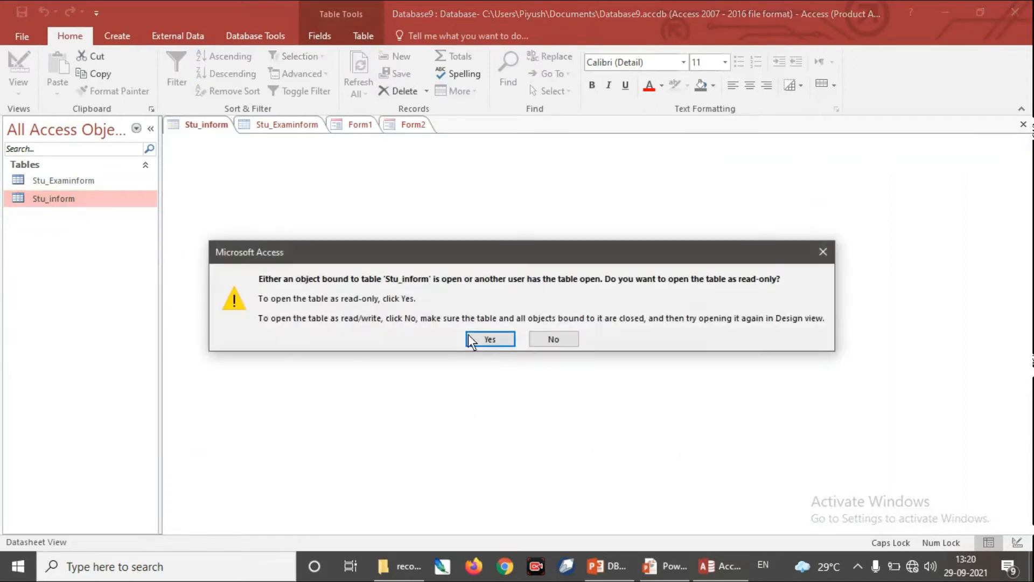
left_click(489, 338)
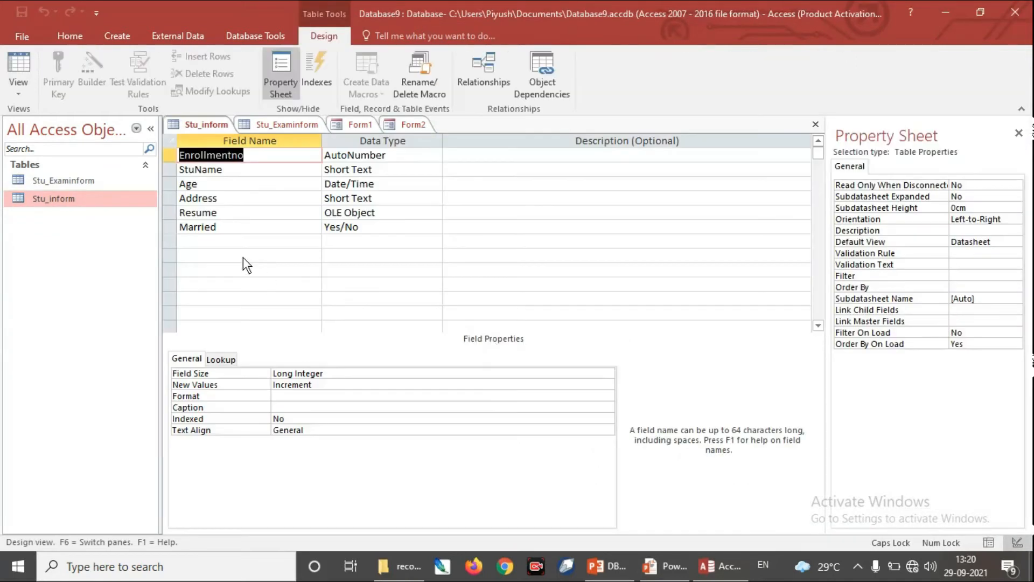
left_click(386, 212)
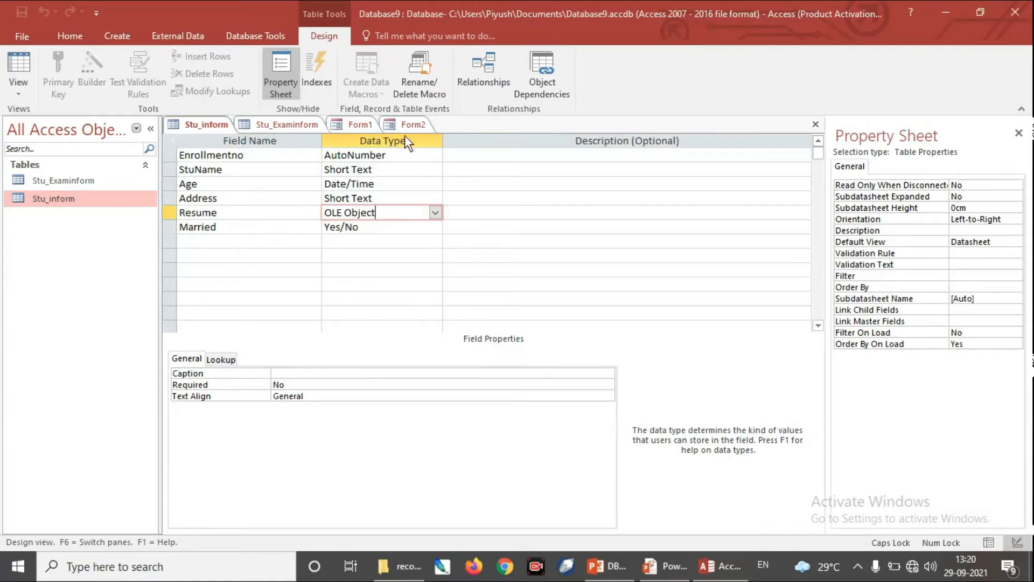
Step: Move the PDF frame on Form2 up to about 0.9 cm from the top and 1.2 cm from the left
left_click(415, 127)
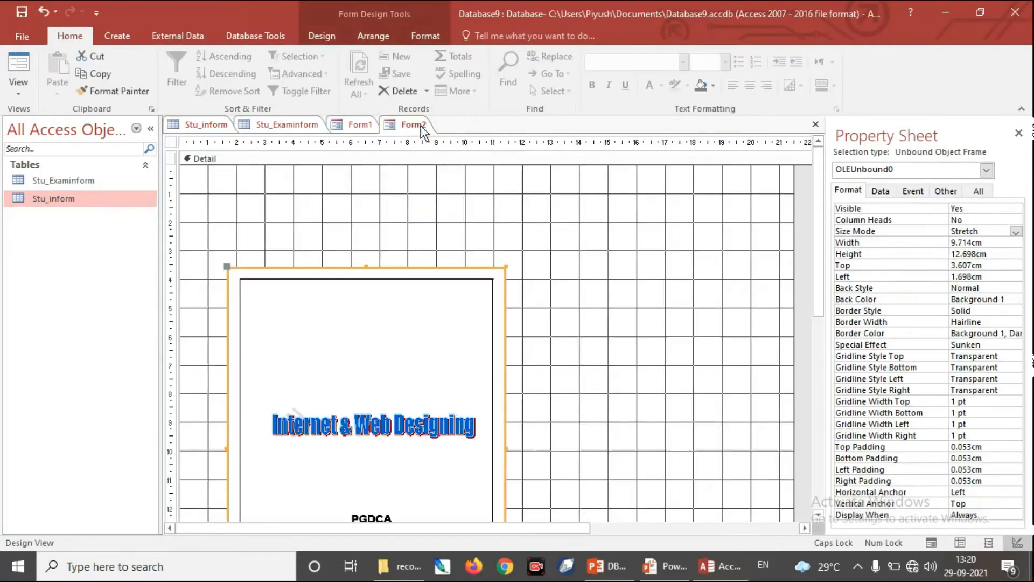
left_click_drag(386, 311, 381, 242)
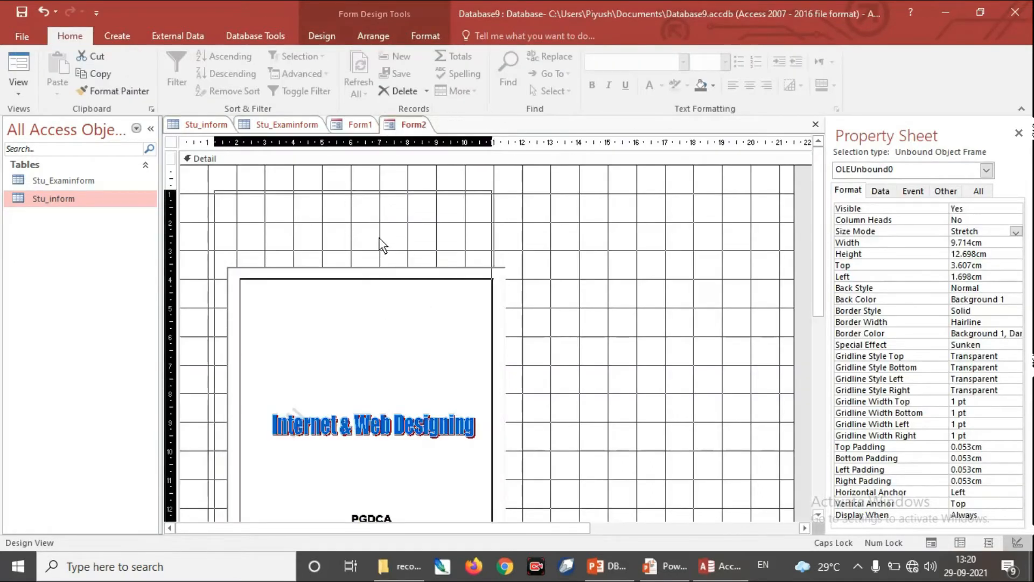
Step: Set the record source of Form2 to the Stu_inform table in the form's properties
right_click(619, 250)
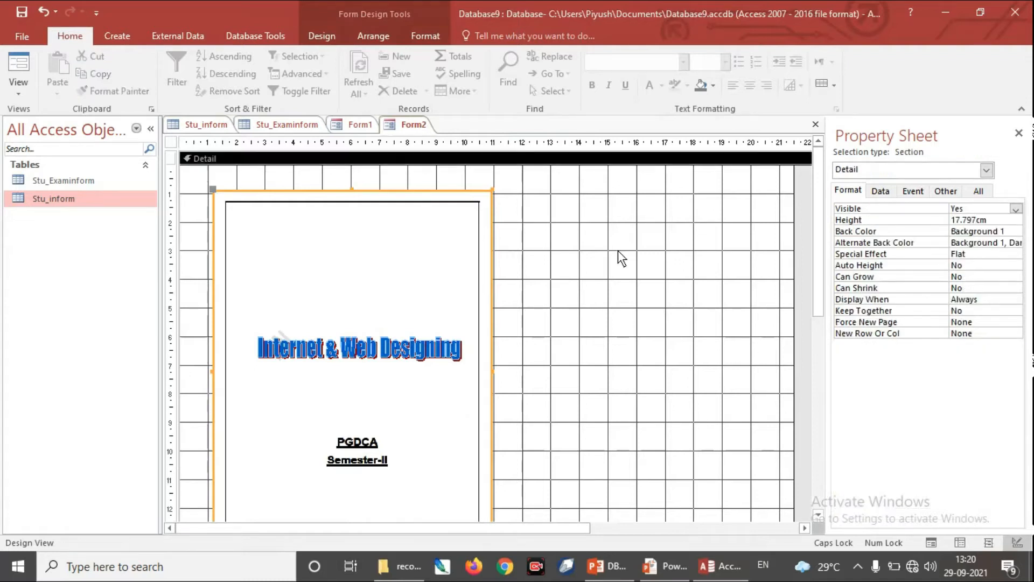
left_click(709, 425)
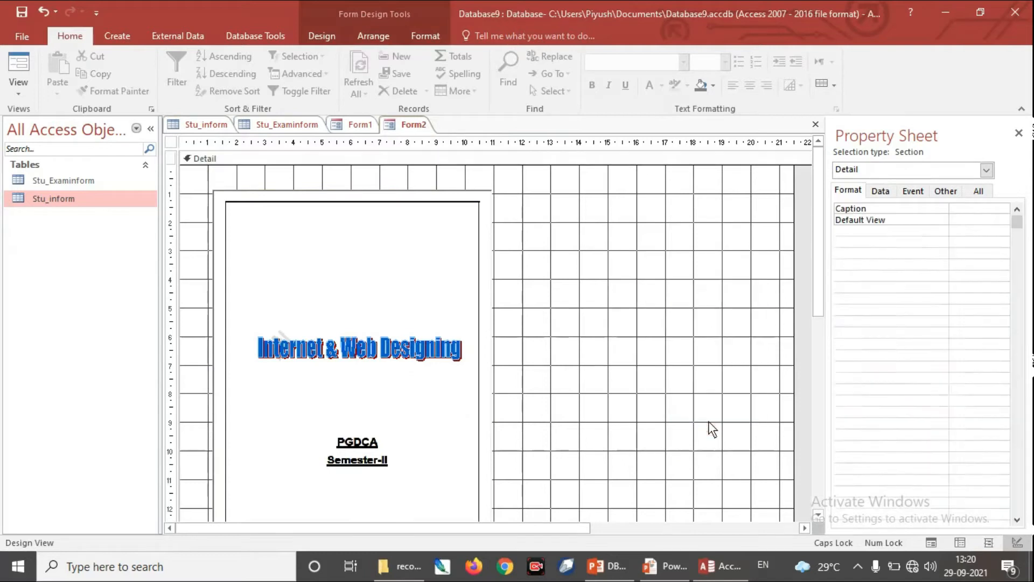
left_click_drag(828, 367, 790, 372)
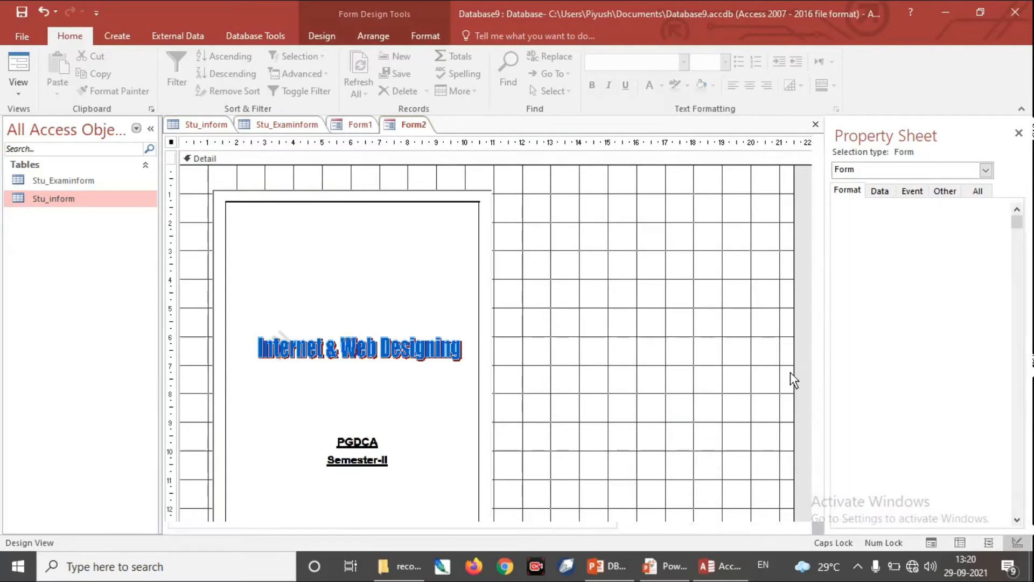
left_click(844, 191)
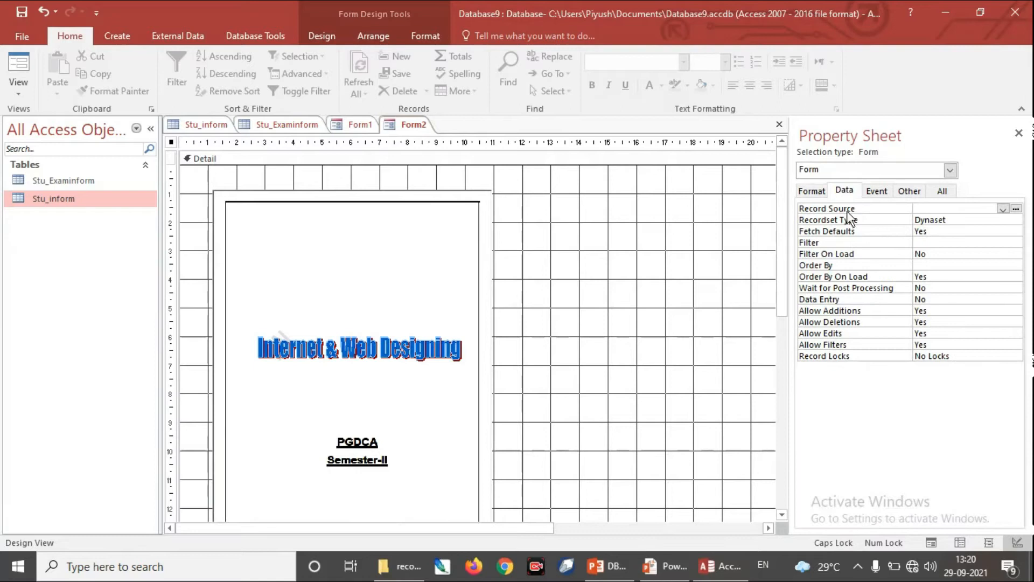
left_click(1002, 210)
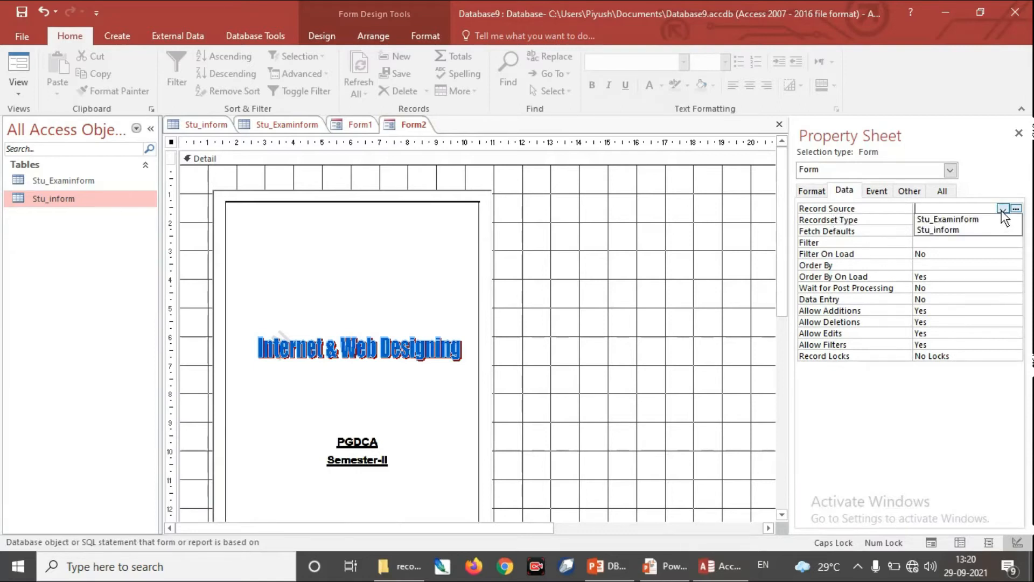
left_click(963, 229)
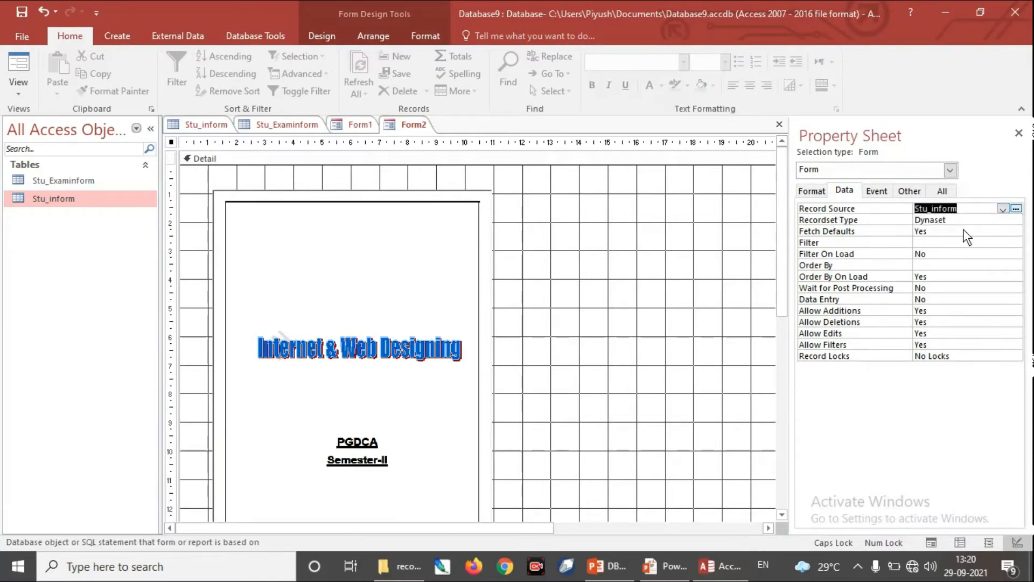
left_click_drag(793, 316, 876, 331)
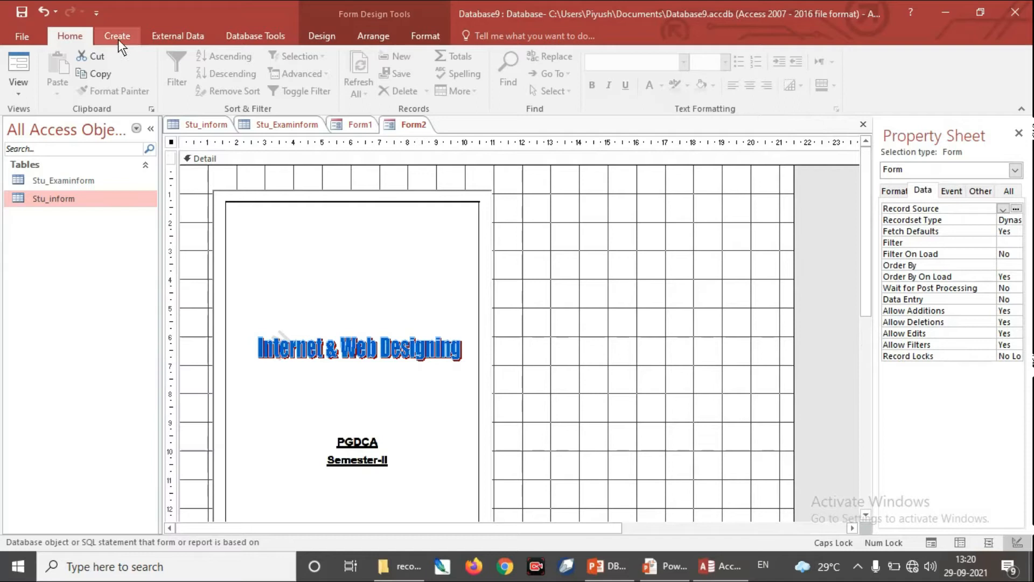
Step: Draw a bound object frame about 8 by 6.5 cm beside the PDF frame on Form2
left_click(325, 40)
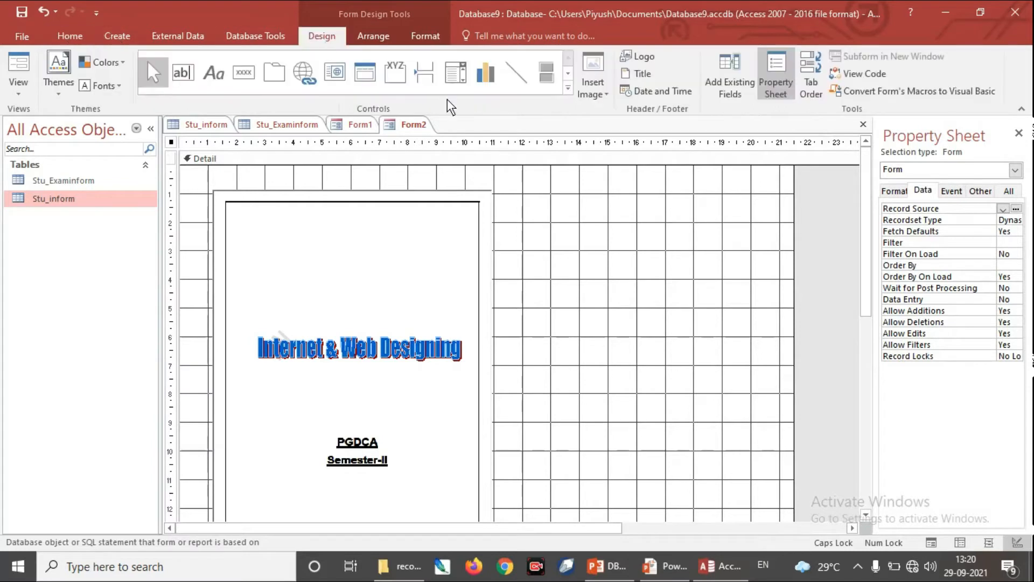
left_click(567, 89)
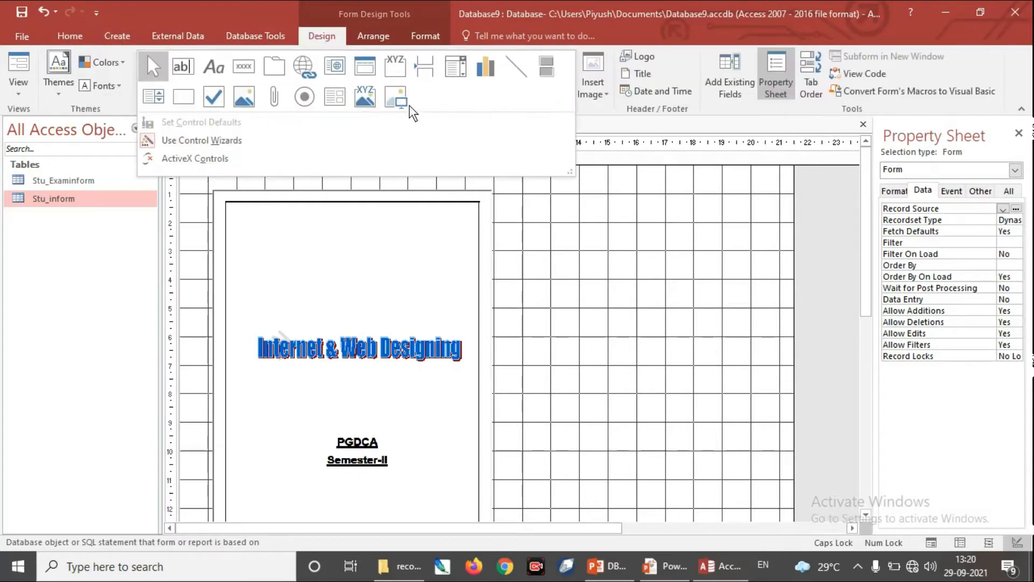
left_click(370, 99)
left_click_drag(513, 208, 738, 393)
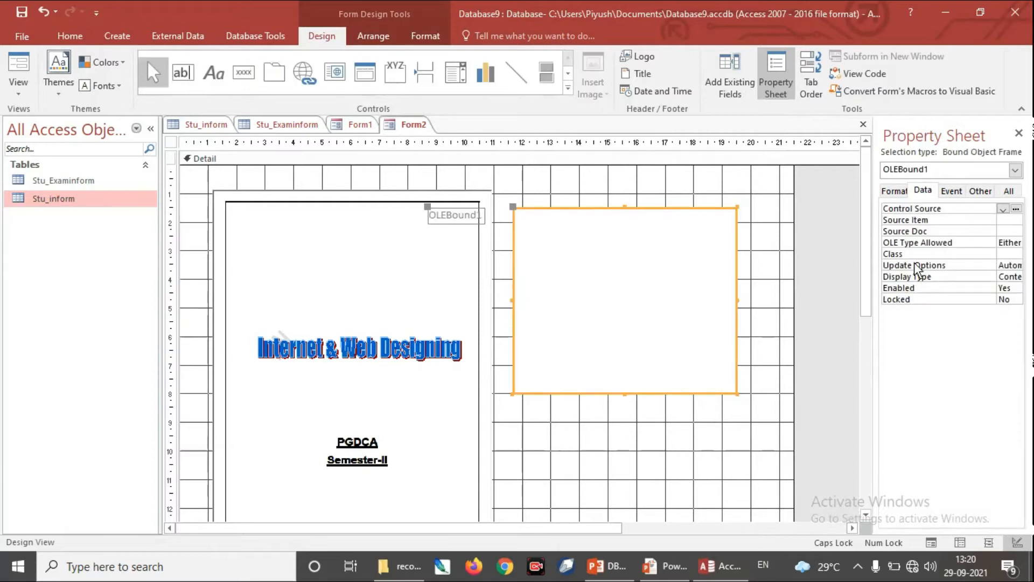
Step: Set the bound object frame's Control Source to Resume and display Form2 in Form View
left_click_drag(874, 281, 804, 295)
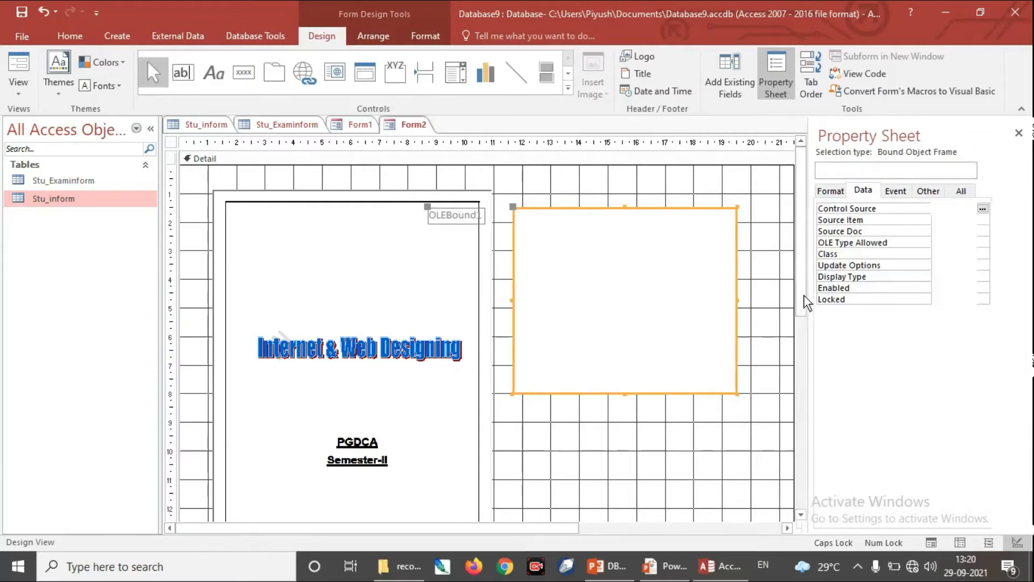
left_click(1003, 209)
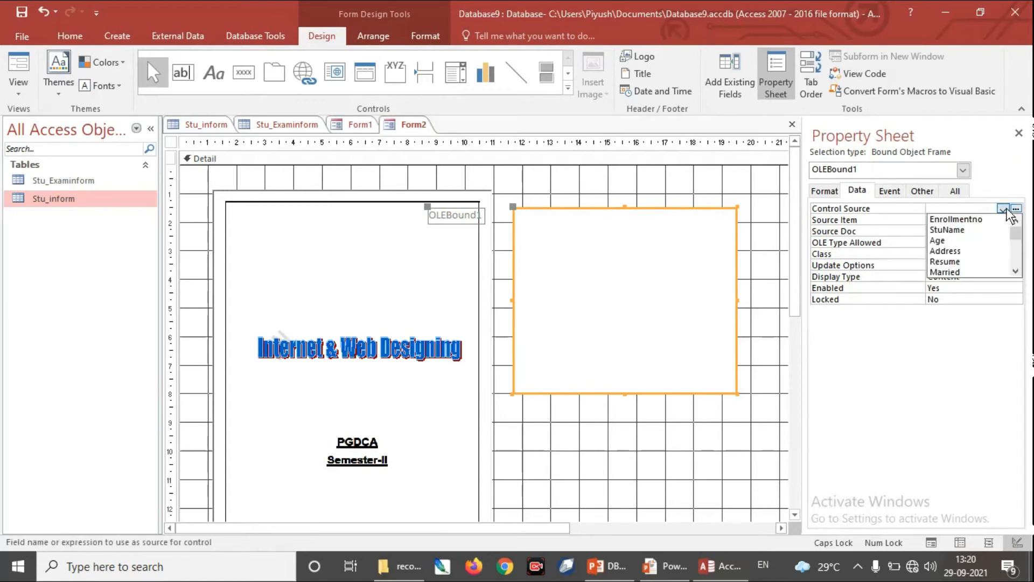
left_click(960, 261)
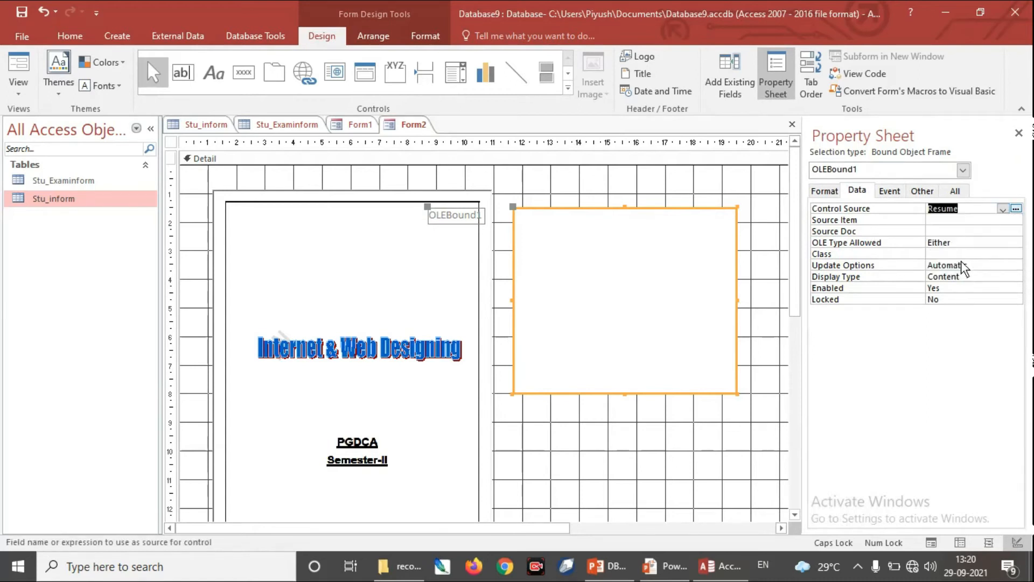
left_click(21, 86)
left_click(53, 112)
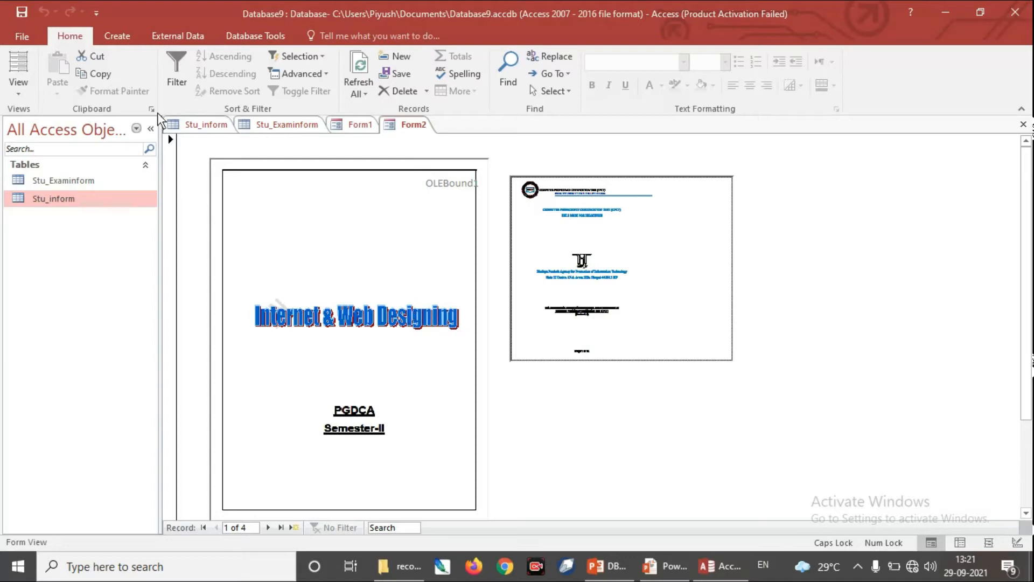
Step: Return Form2 to Design View
left_click(121, 37)
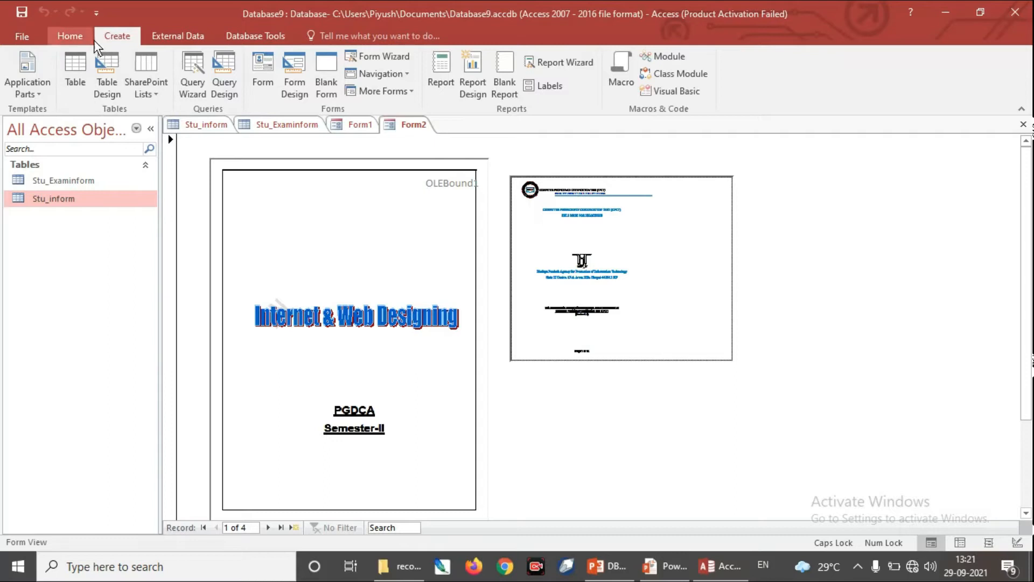
left_click(70, 36)
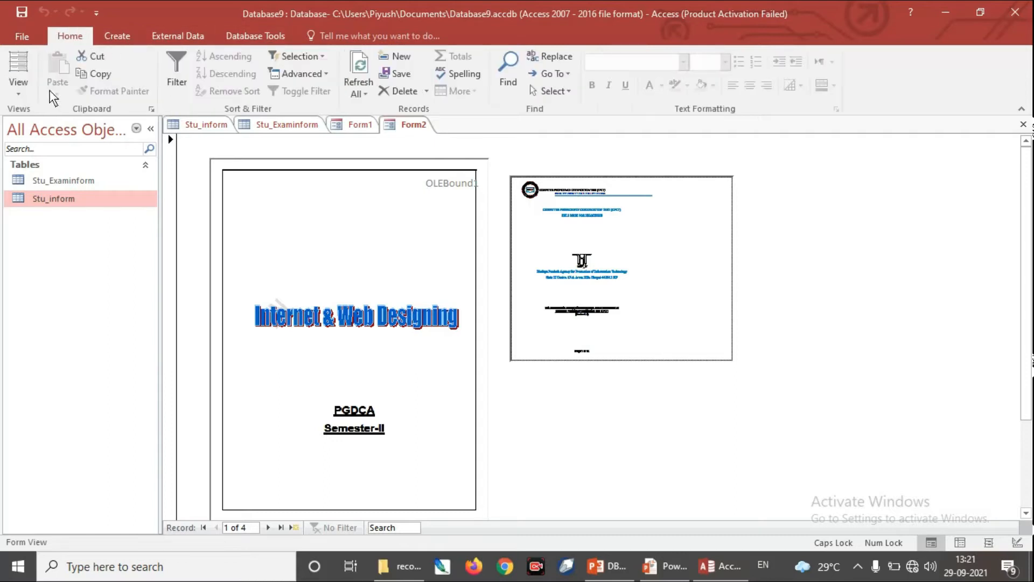
left_click(18, 86)
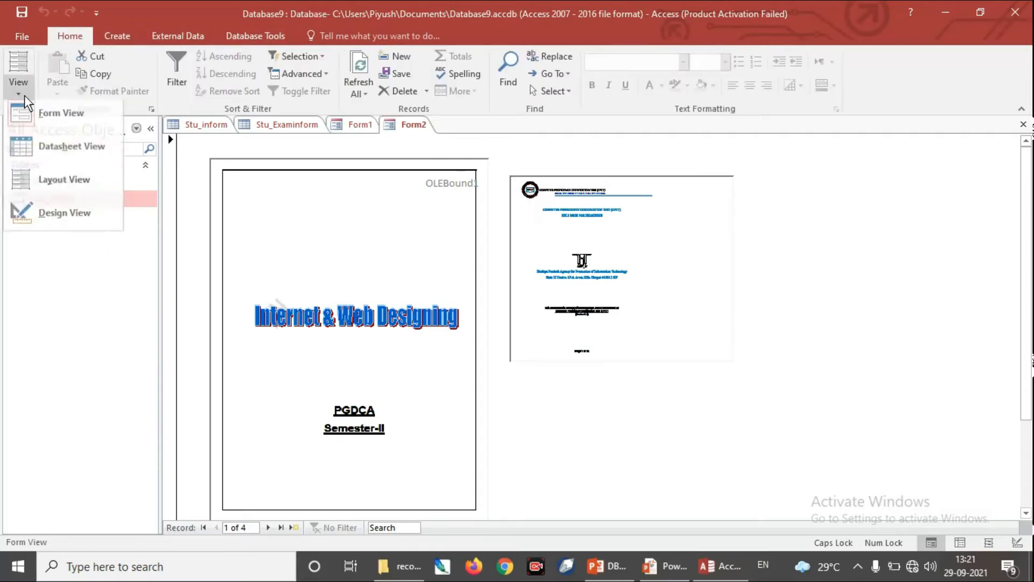
left_click(67, 220)
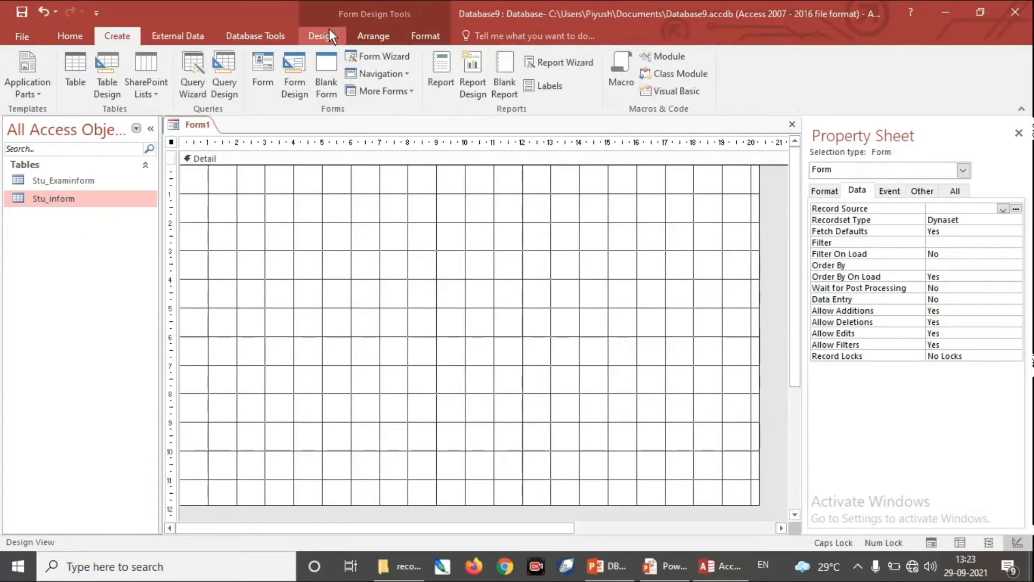
left_click(325, 33)
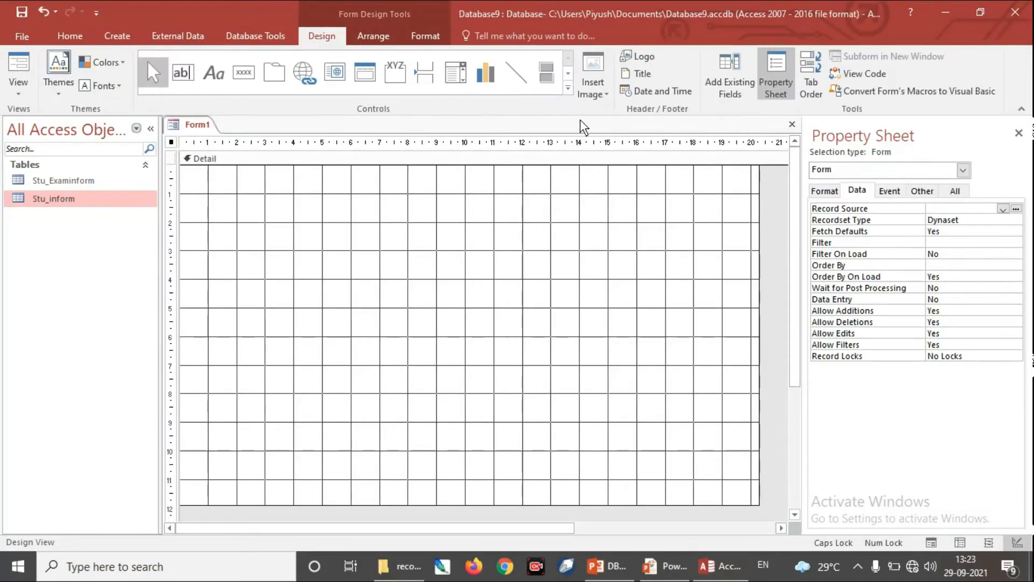
left_click(569, 90)
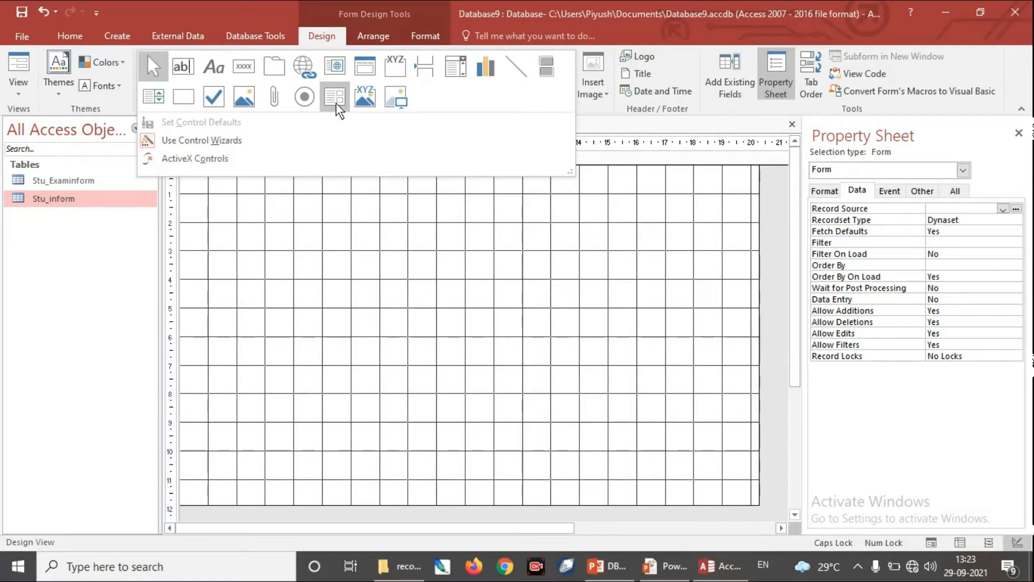
left_click(698, 131)
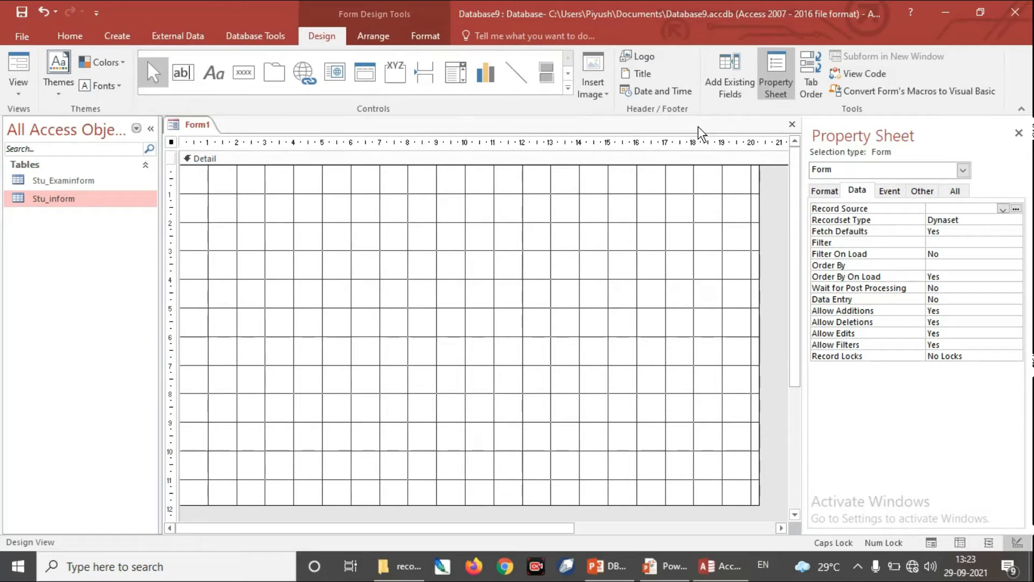
left_click(253, 34)
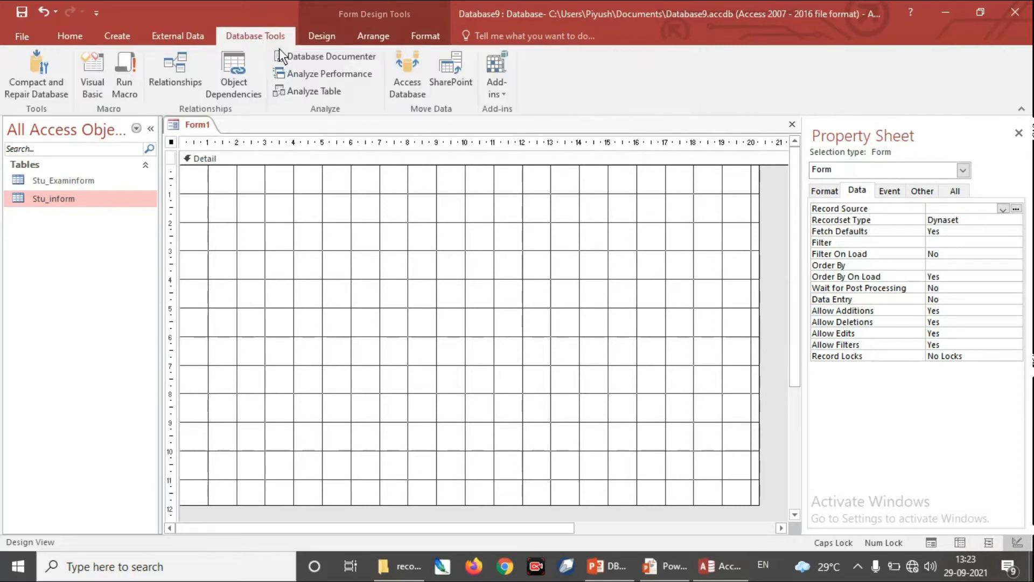
Step: Create a form with the Form Wizard from all fields of the Stu_inform table, accepting the default layout and title
left_click(129, 34)
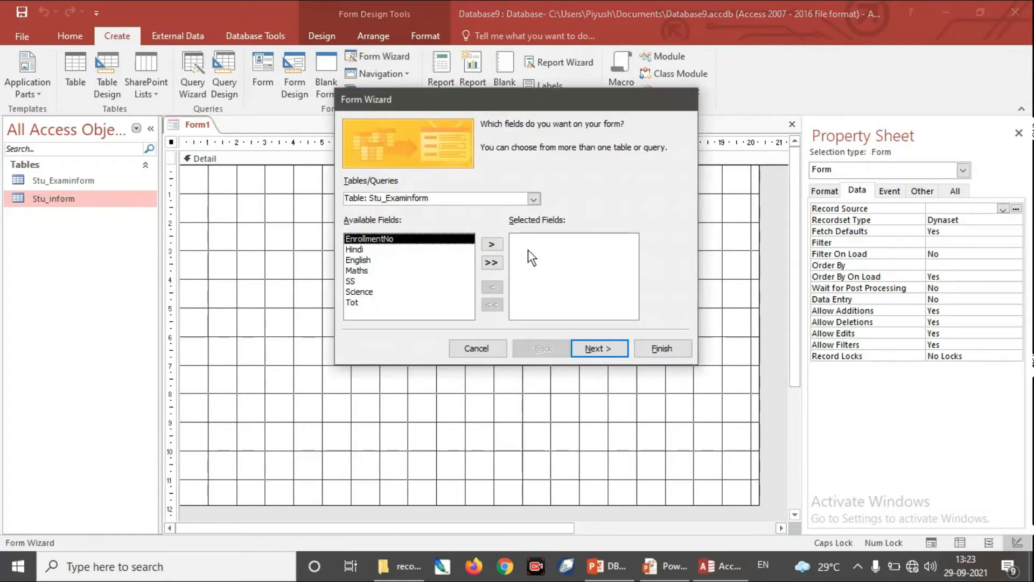
left_click(535, 199)
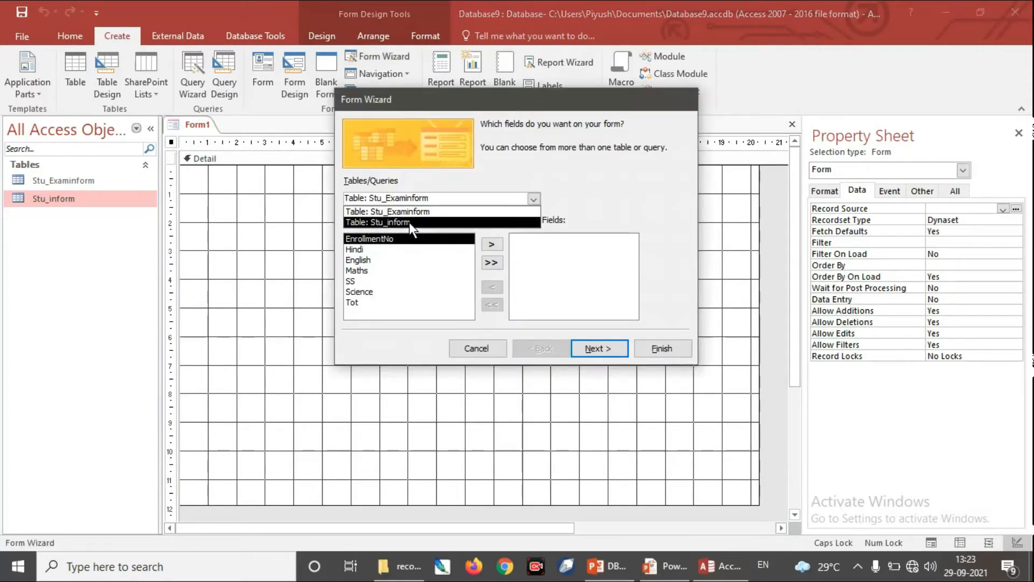
left_click(408, 222)
left_click(491, 263)
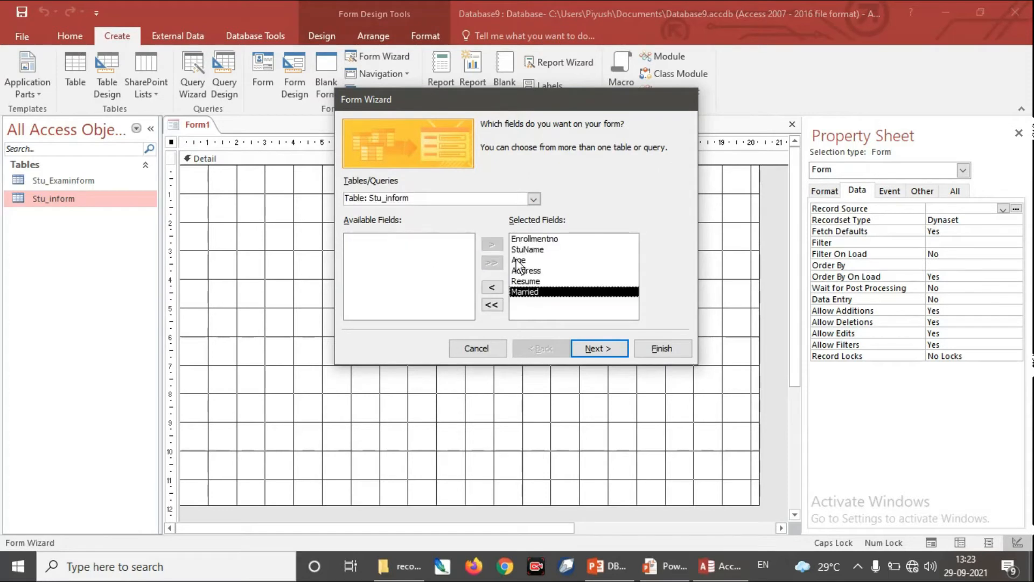
left_click(602, 348)
left_click(602, 348)
left_click(655, 348)
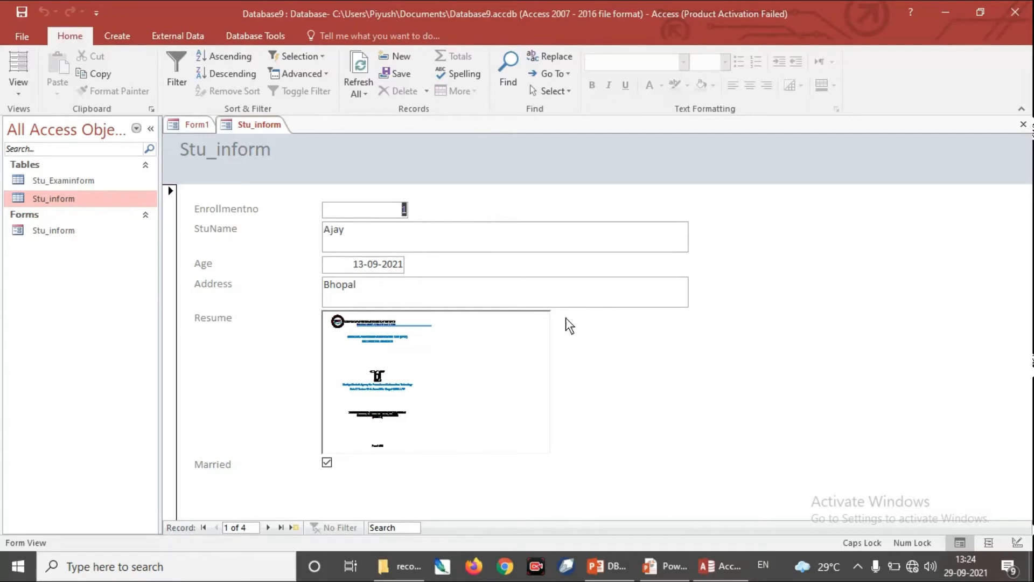
Step: Switch the Stu_inform form to Design View and enlarge its Detail section to about 21 cm wide and 14 cm high
left_click(18, 93)
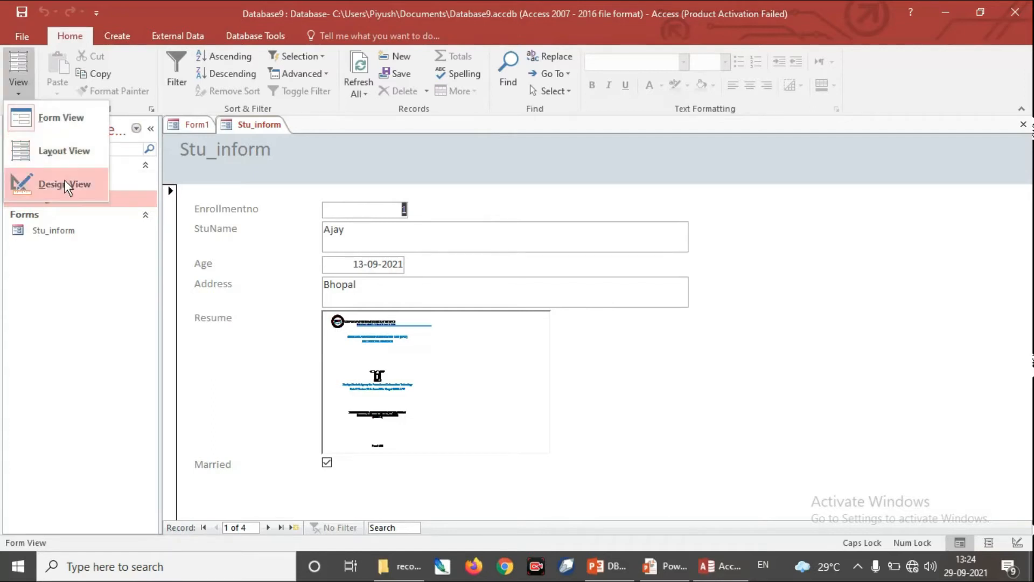
left_click(64, 181)
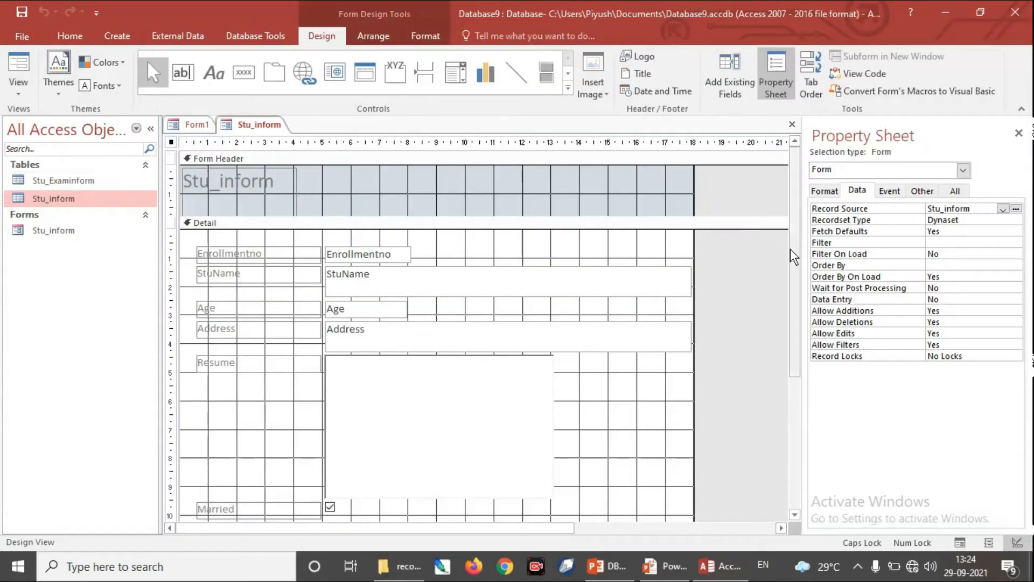
left_click_drag(794, 244, 811, 415)
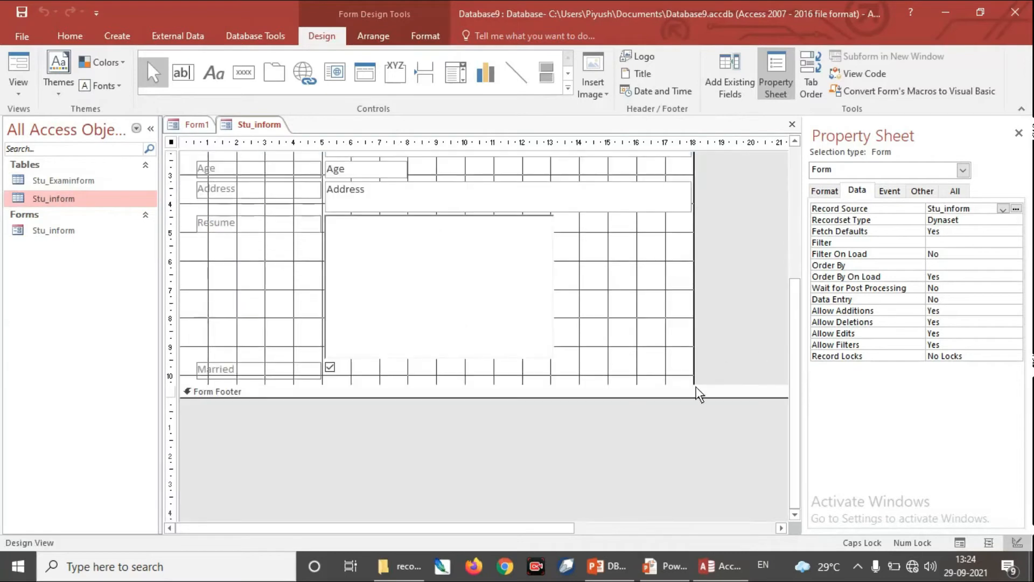
left_click_drag(697, 386, 716, 498)
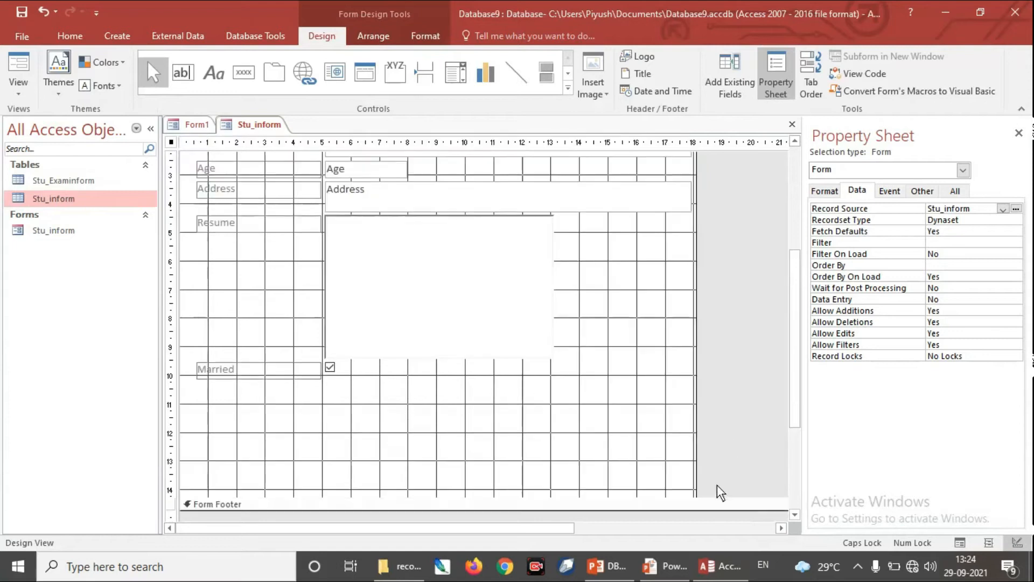
left_click_drag(696, 320, 781, 333)
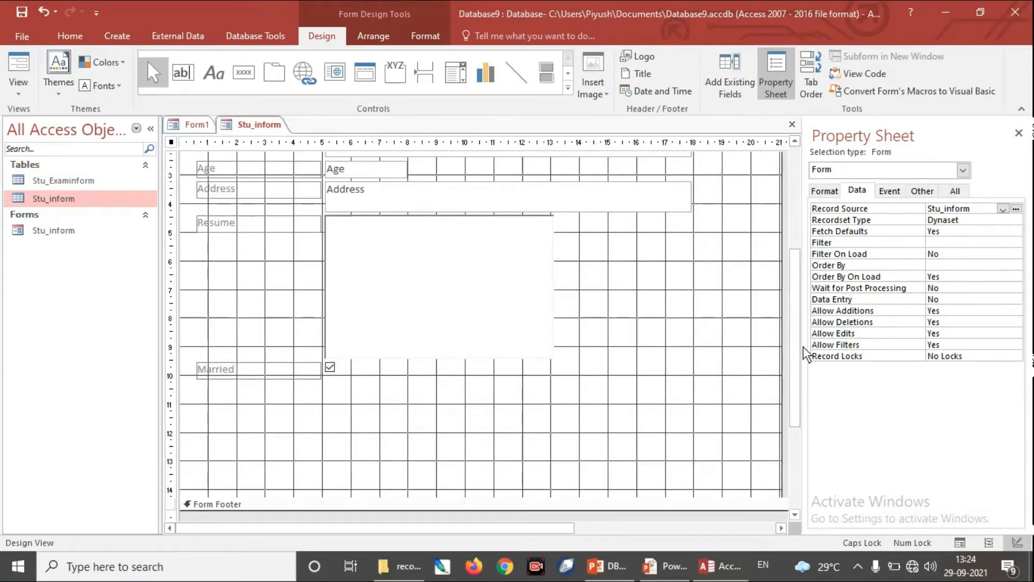
Step: Draw a subform control about 20 by 3.3 cm below the Married field in the Detail section
left_click(567, 89)
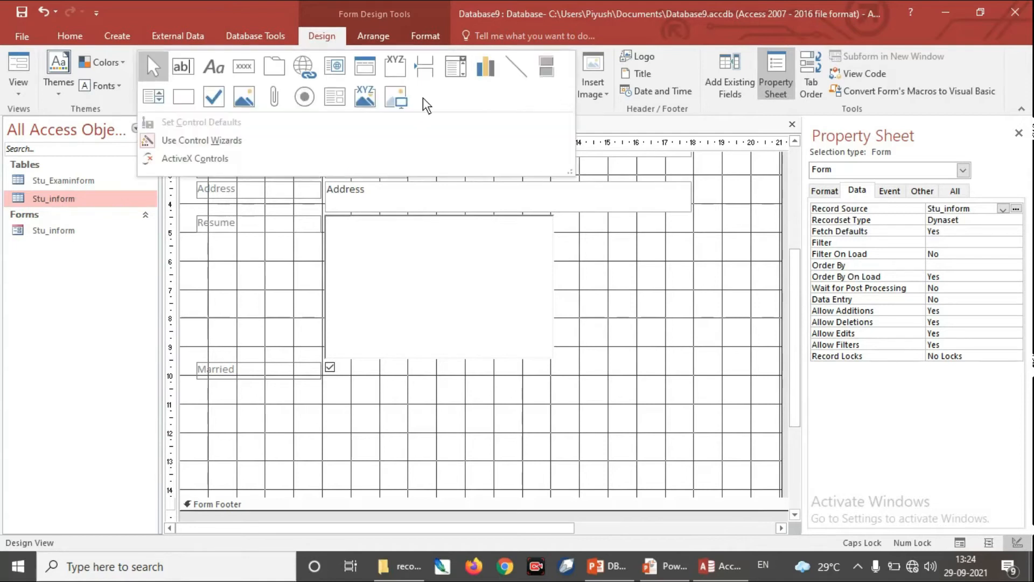
left_click(332, 100)
left_click_drag(199, 395, 772, 490)
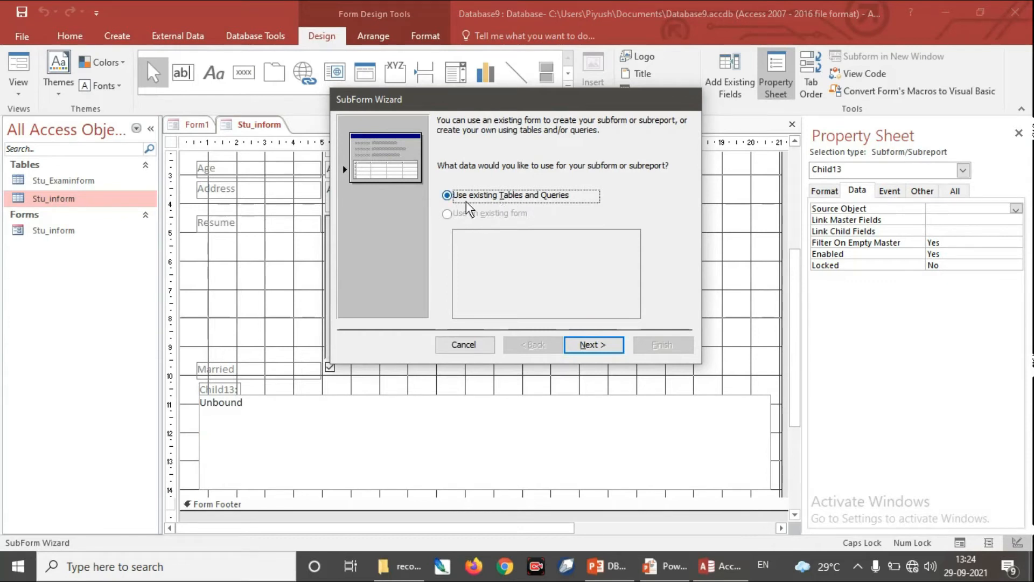
Step: Base the subform on existing tables and include all fields of the Stu_Examinform table
left_click(597, 346)
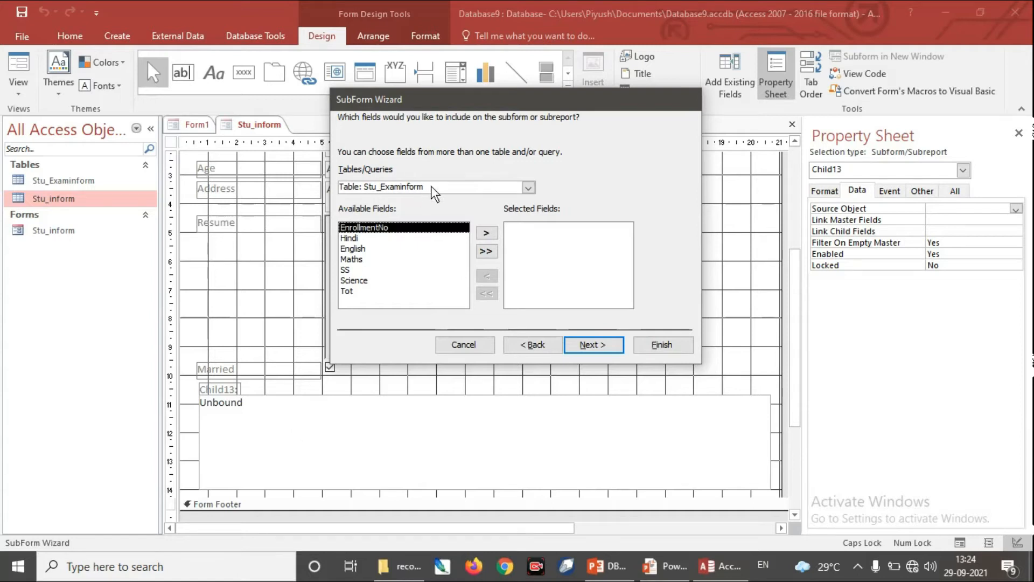
left_click(485, 252)
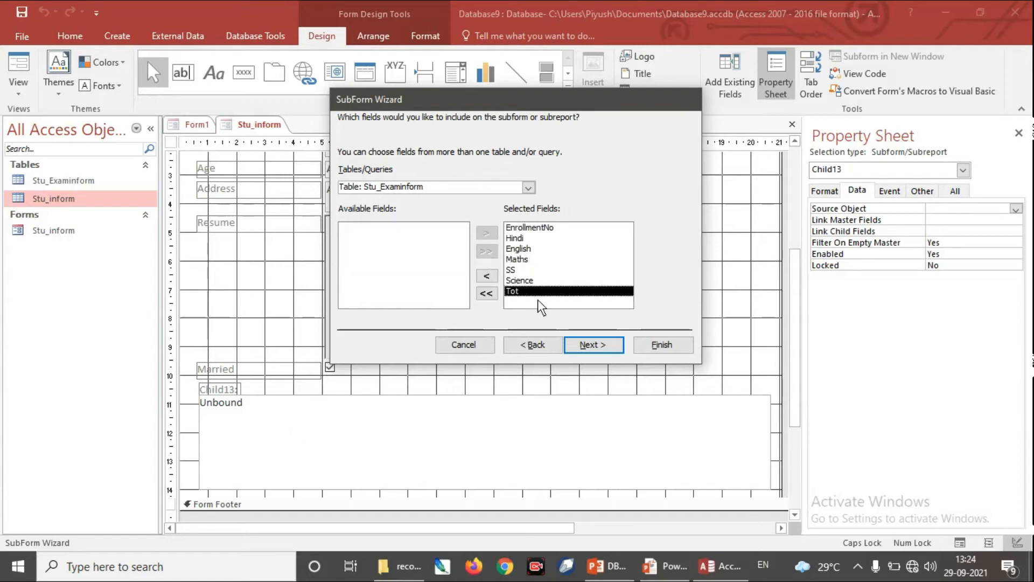
left_click(612, 351)
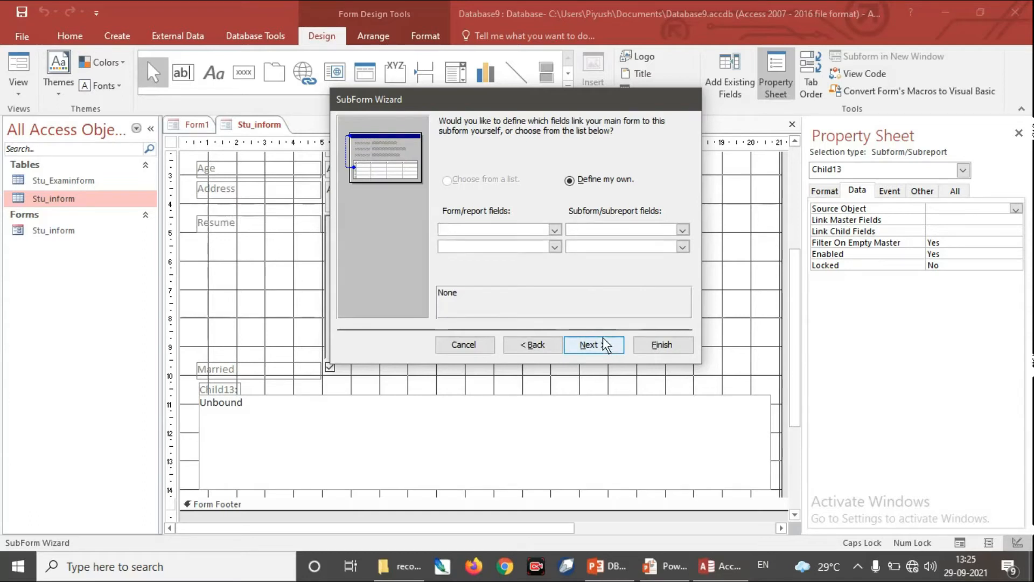
Step: Link the form's Enrollmentno field to the subform's EnrollmentNo field and finish with the default name Stu_Examinform subform
left_click(555, 230)
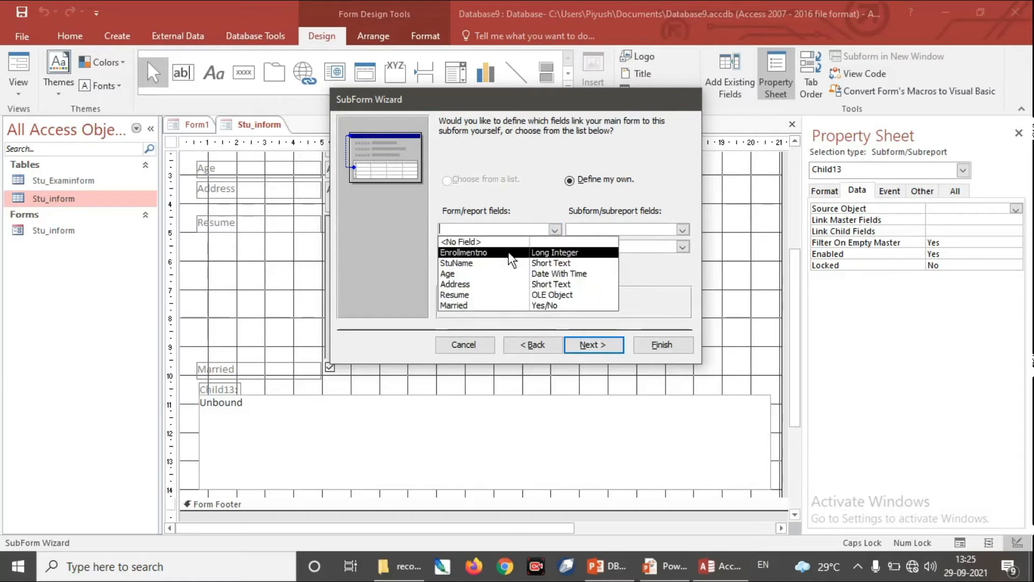
left_click(490, 253)
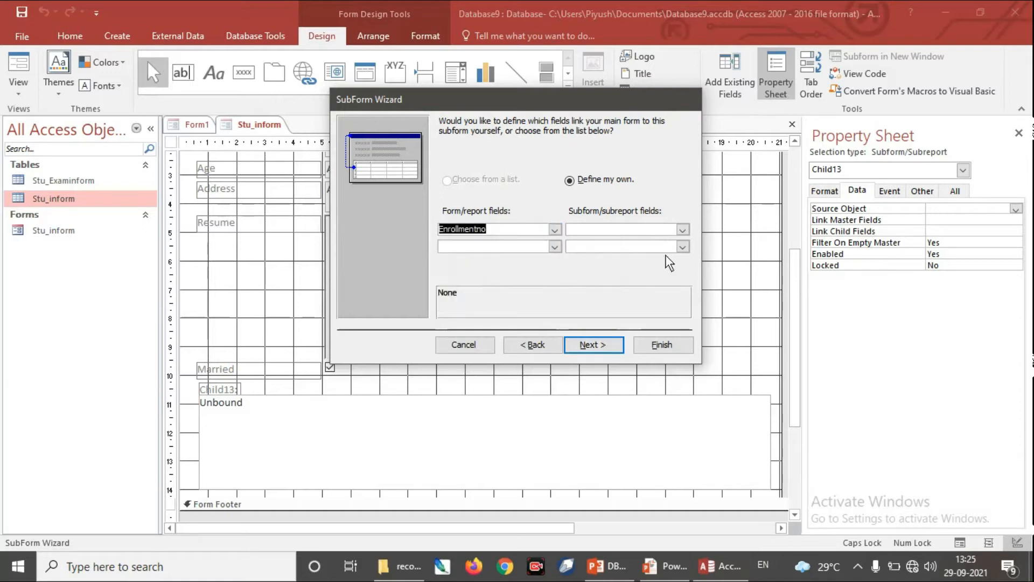
left_click(681, 231)
left_click(638, 254)
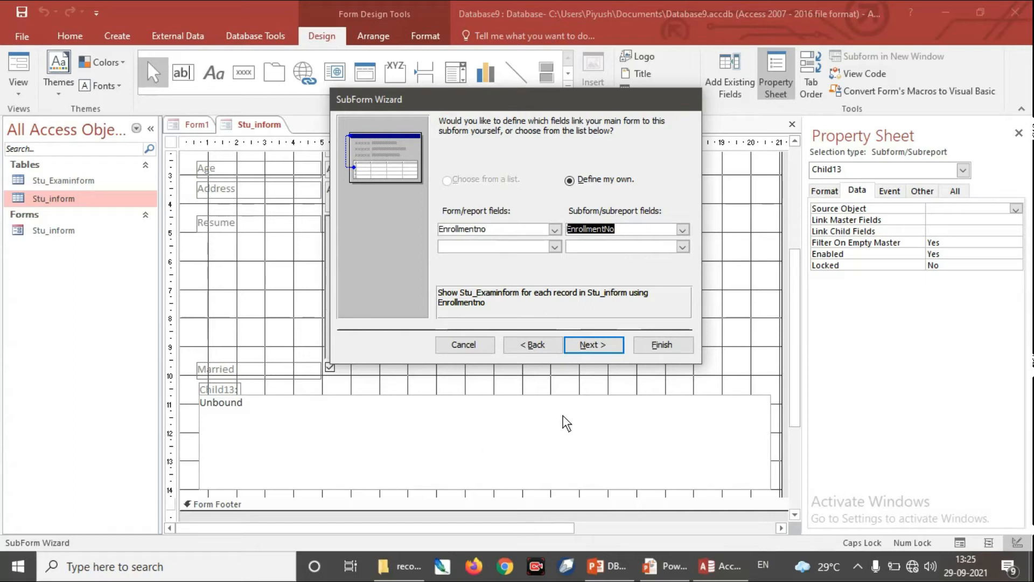
left_click(611, 346)
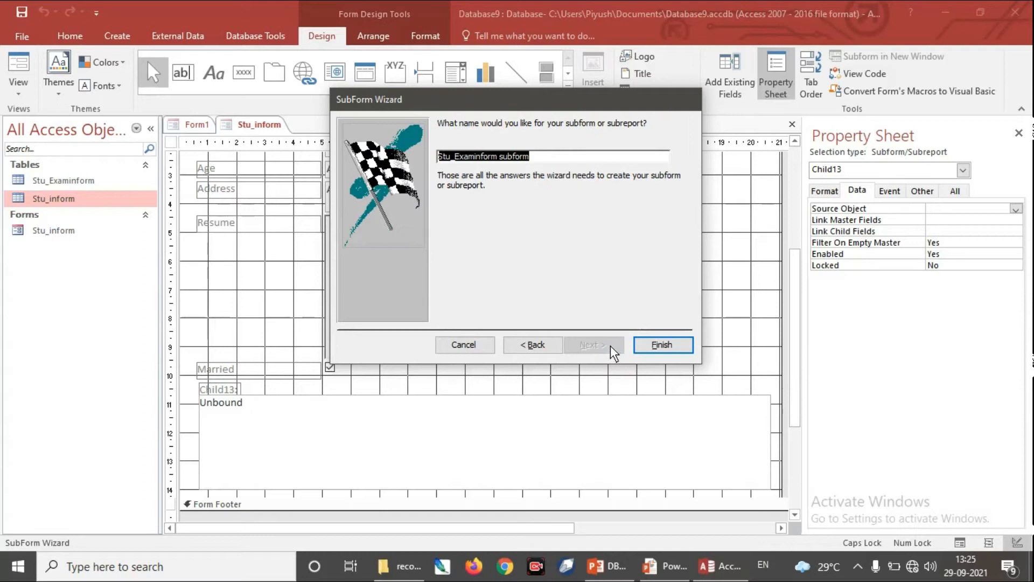
left_click(665, 345)
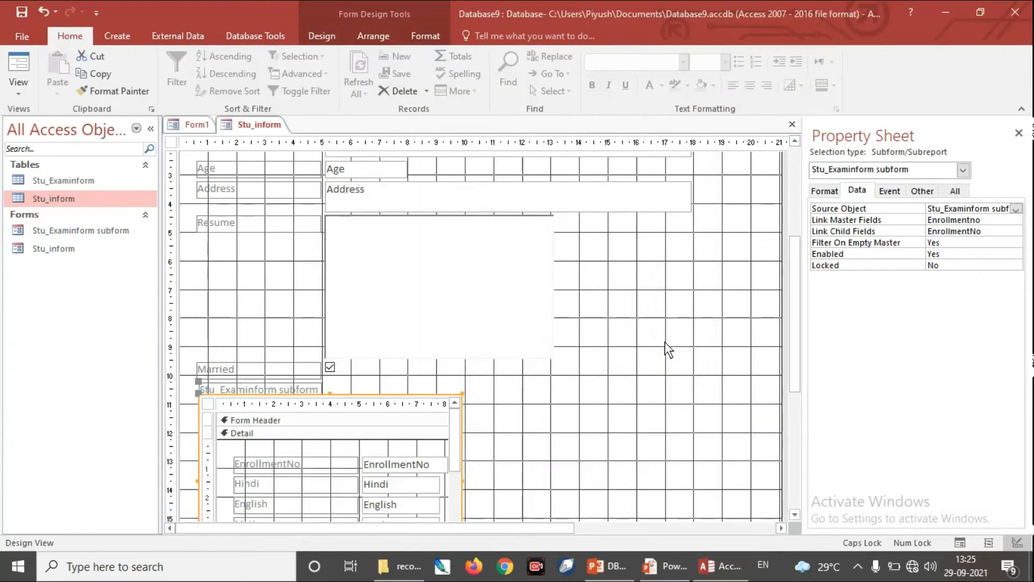
Step: Display Stu_inform in Form View and step forward and back through the records of its exam subform
left_click_drag(794, 348, 797, 408)
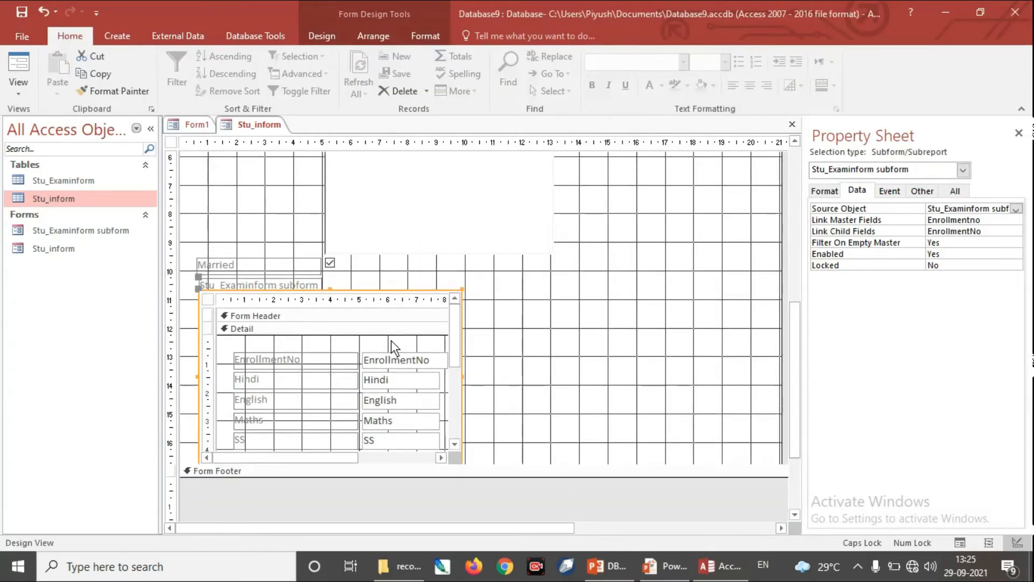
left_click(20, 90)
left_click(67, 116)
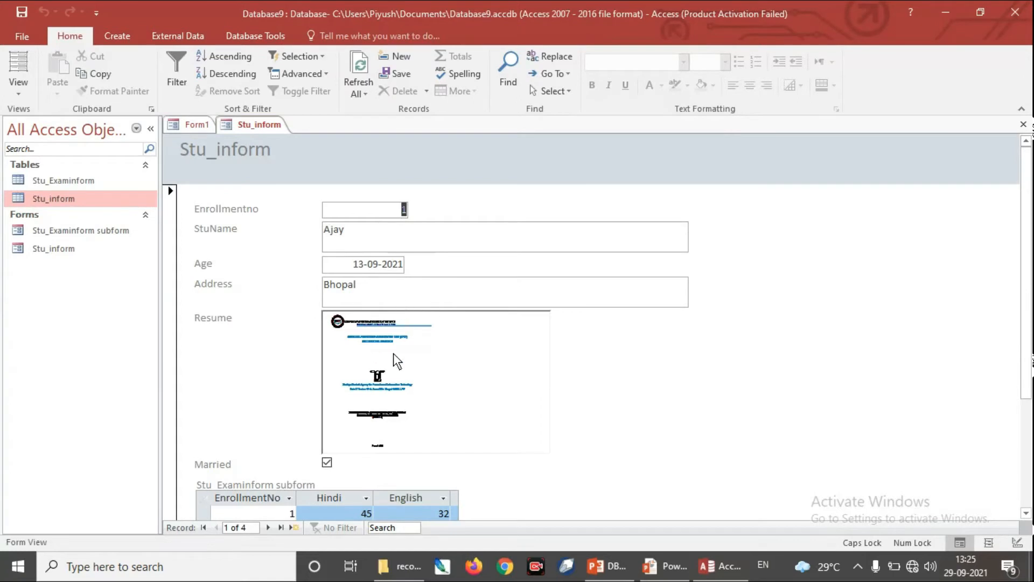
left_click_drag(1024, 259, 1026, 372)
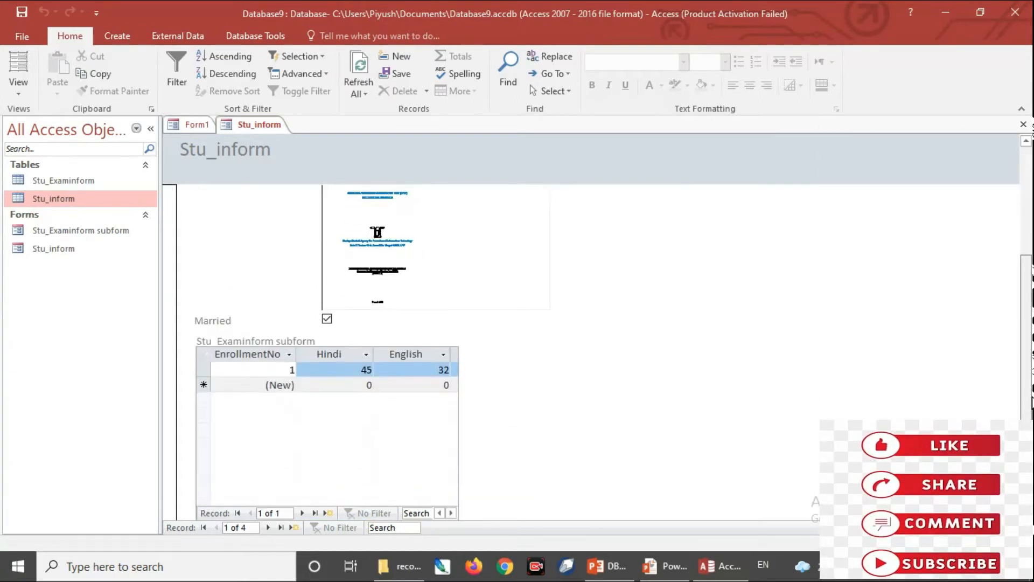
left_click(303, 513)
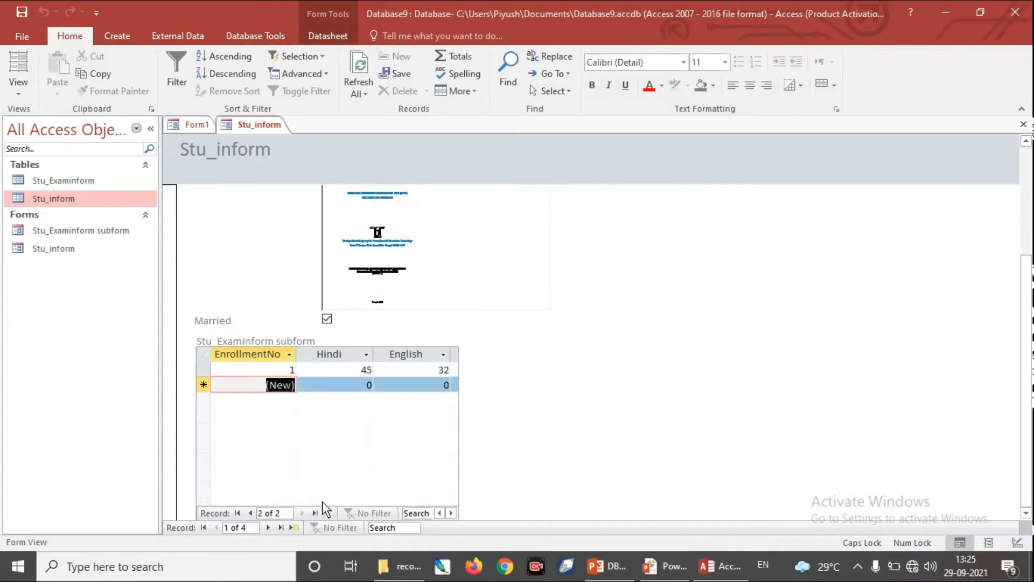
left_click(248, 512)
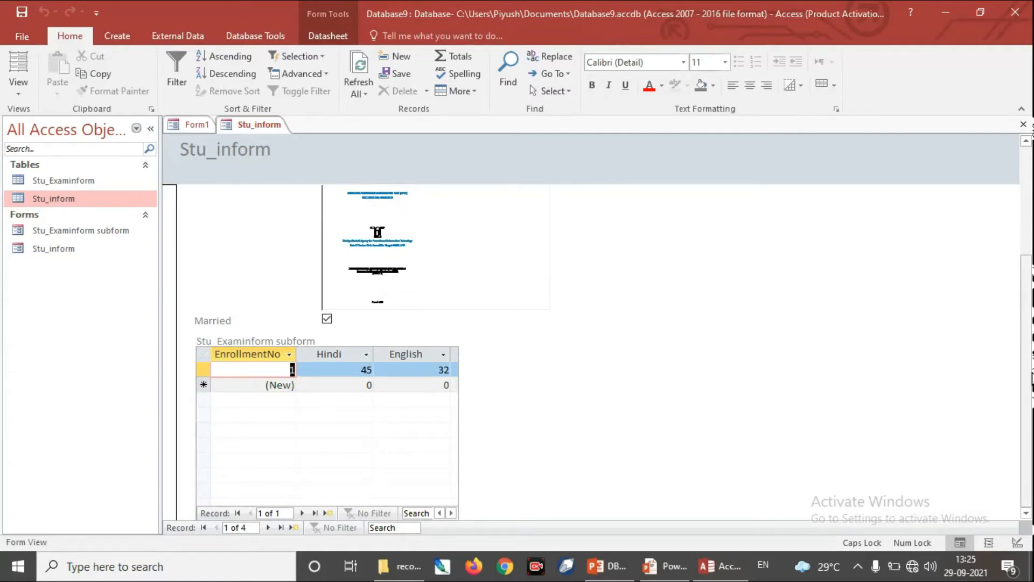
left_click_drag(1027, 372, 1024, 278)
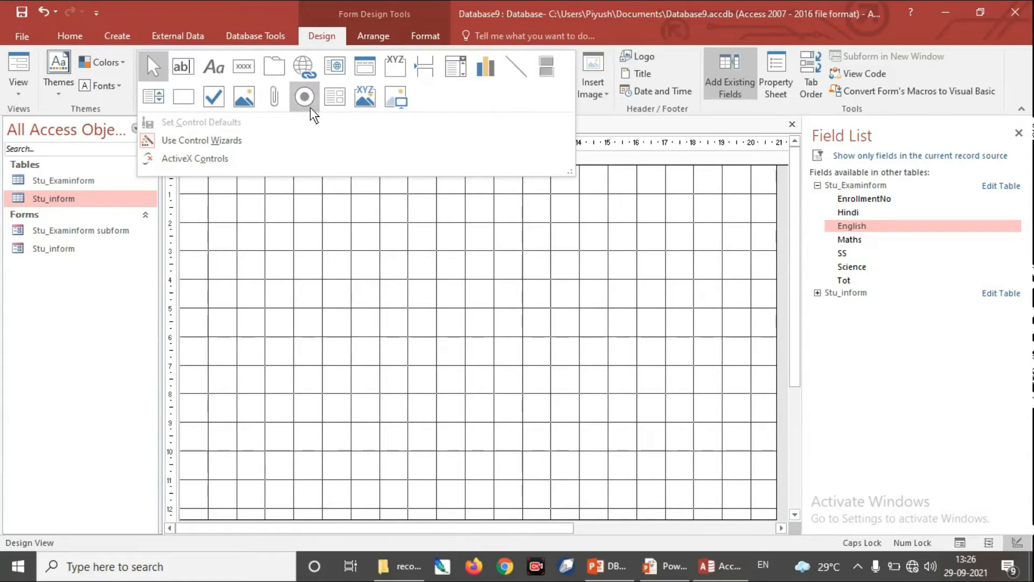
Step: Draw an option group about 8 by 4.3 cm in Form2's Detail section, with option labels MARRIED and UNMARRIED
left_click(401, 75)
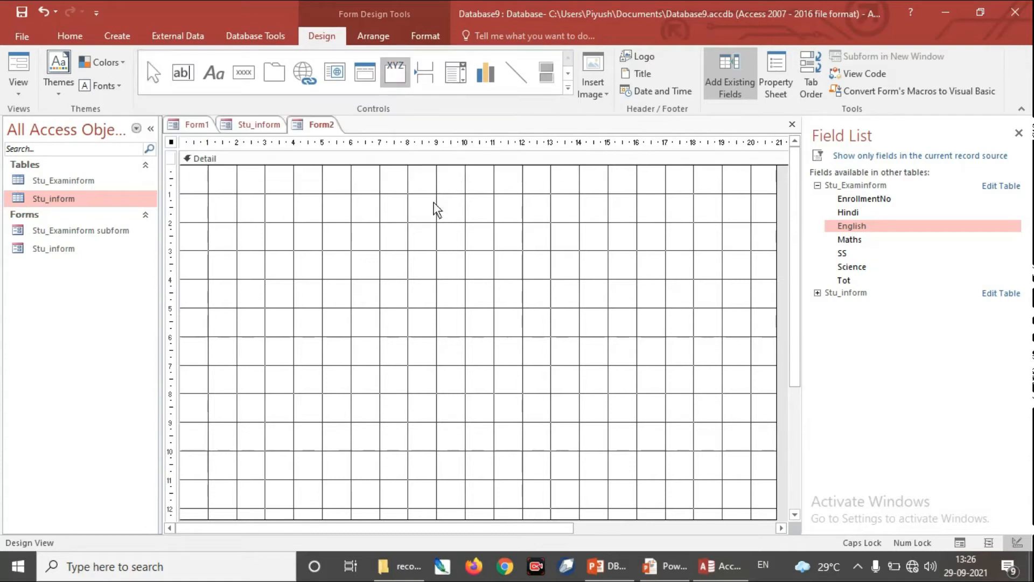
left_click_drag(282, 222, 509, 345)
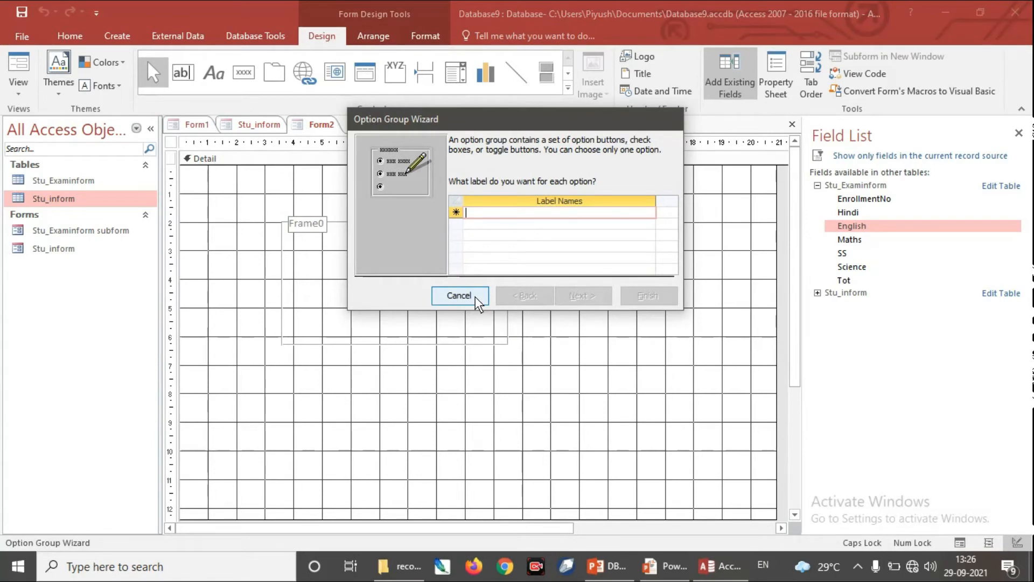
type("mA")
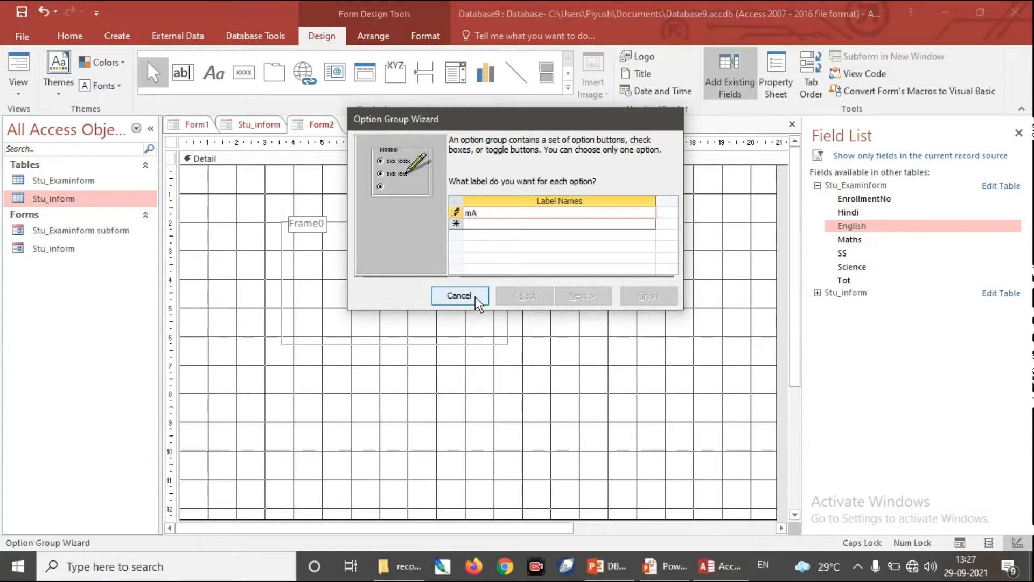
type("RRIED")
left_click(485, 223)
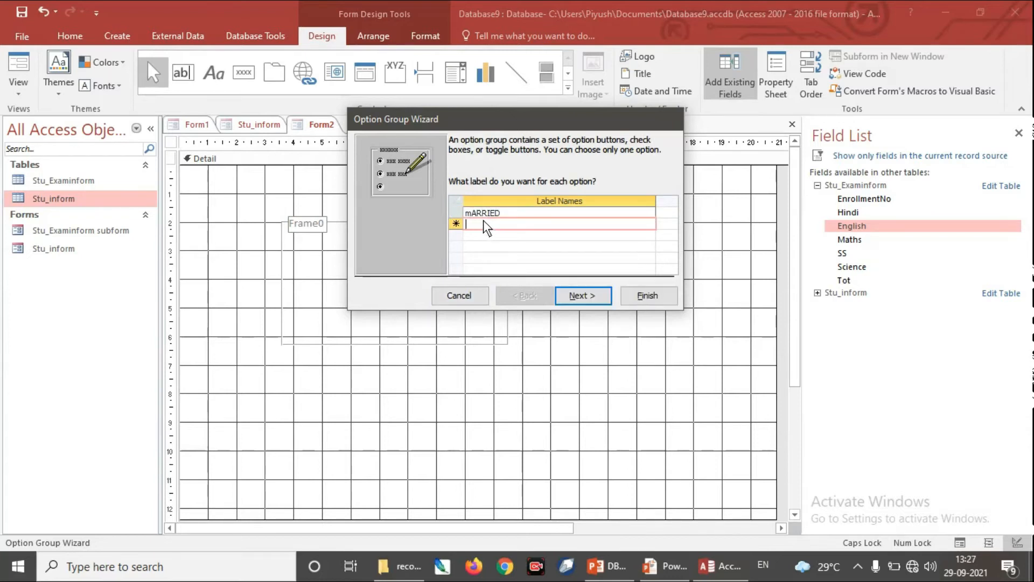
type("UNMARRIED")
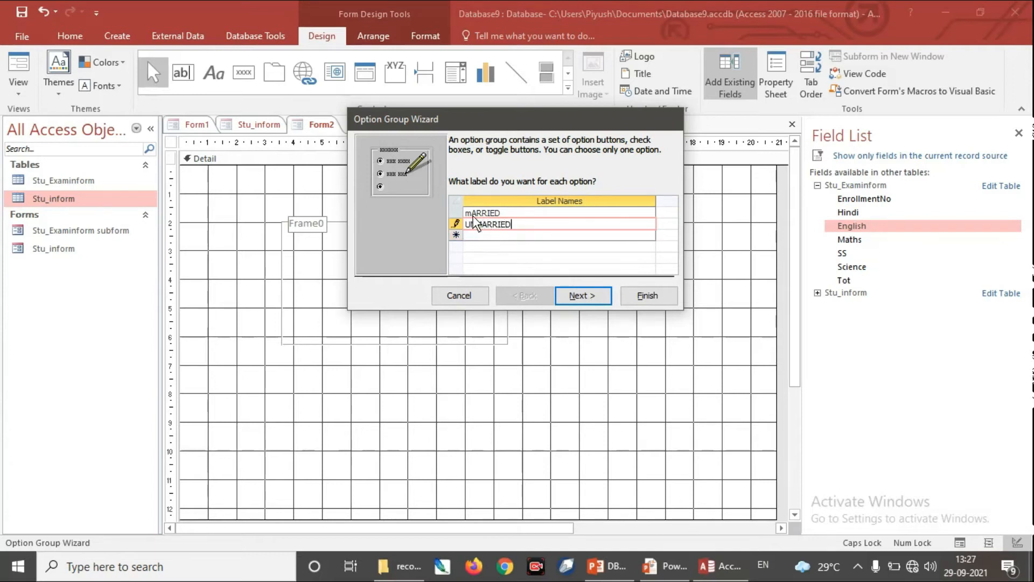
left_click(473, 215)
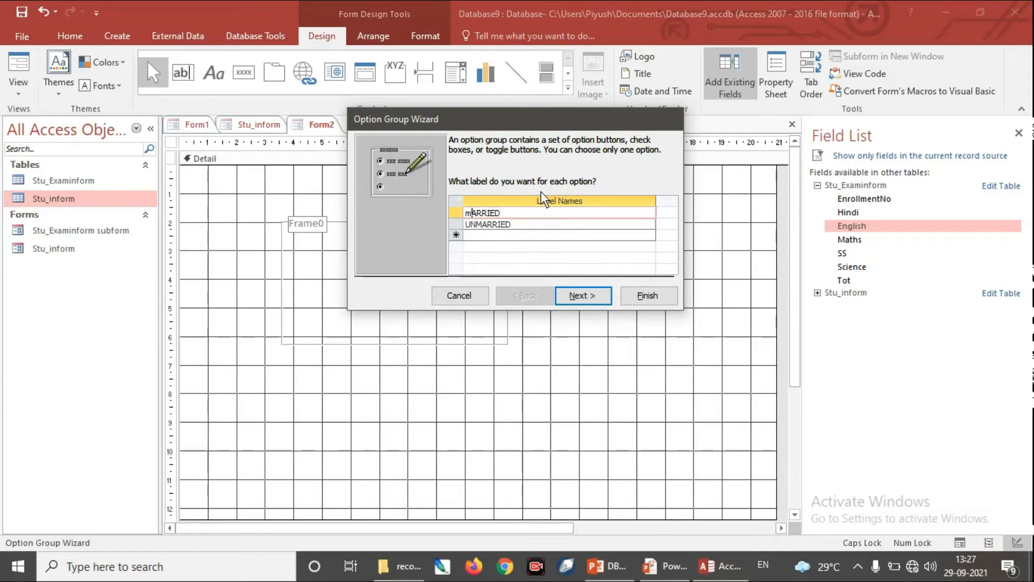
key("BackSpace")
type("M")
left_click(583, 296)
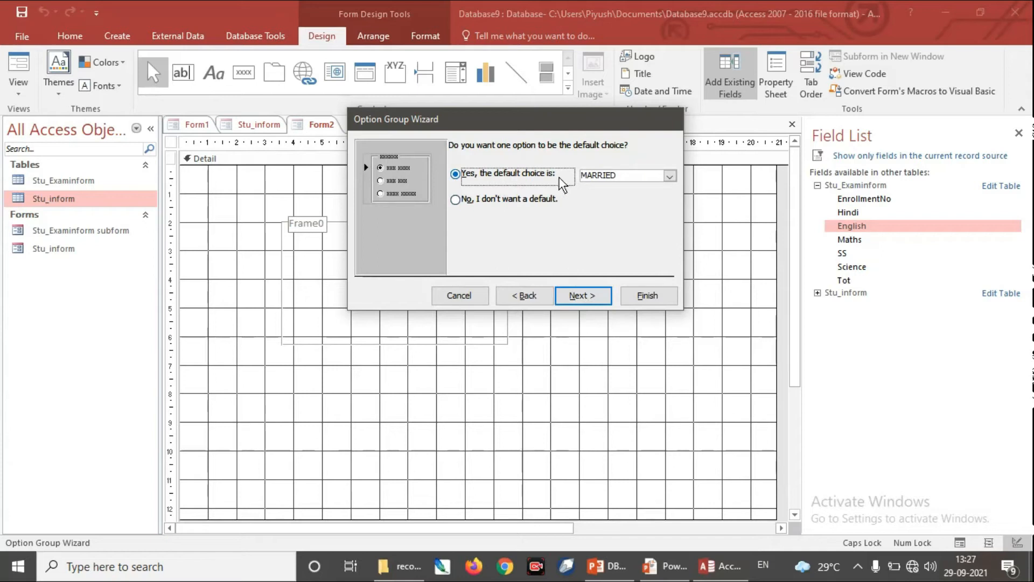
Step: Set the option group to have no default choice and assign the values 0 to MARRIED and -1 to UNMARRIED
left_click(456, 200)
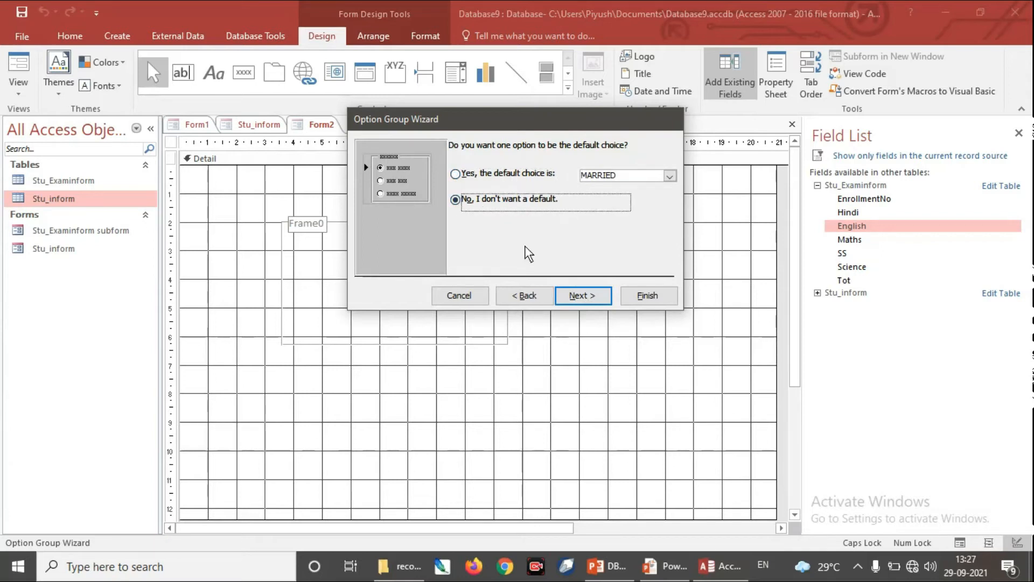
left_click(598, 295)
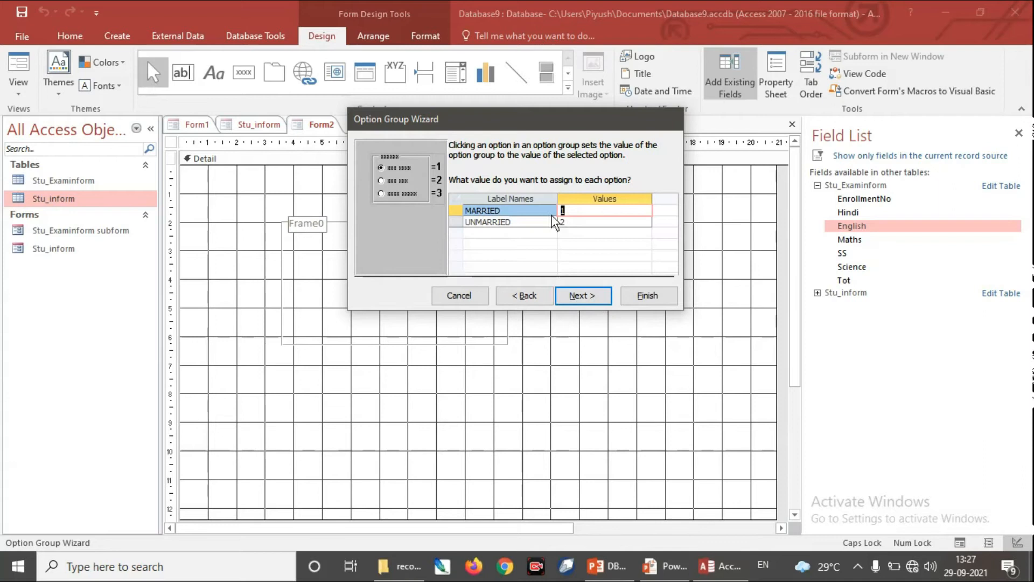
left_click(578, 217)
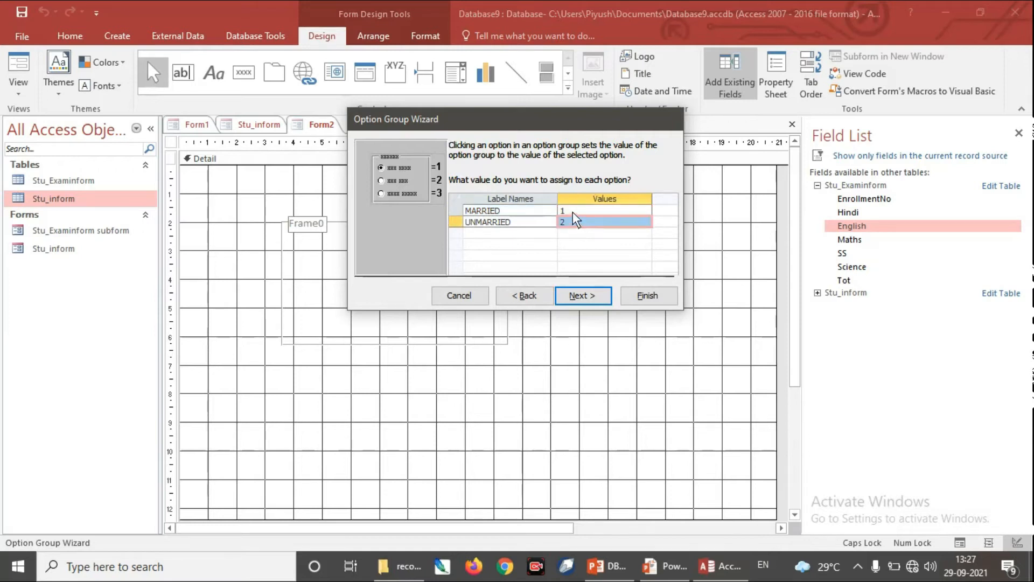
left_click(573, 212)
key("BackSpace")
type("0")
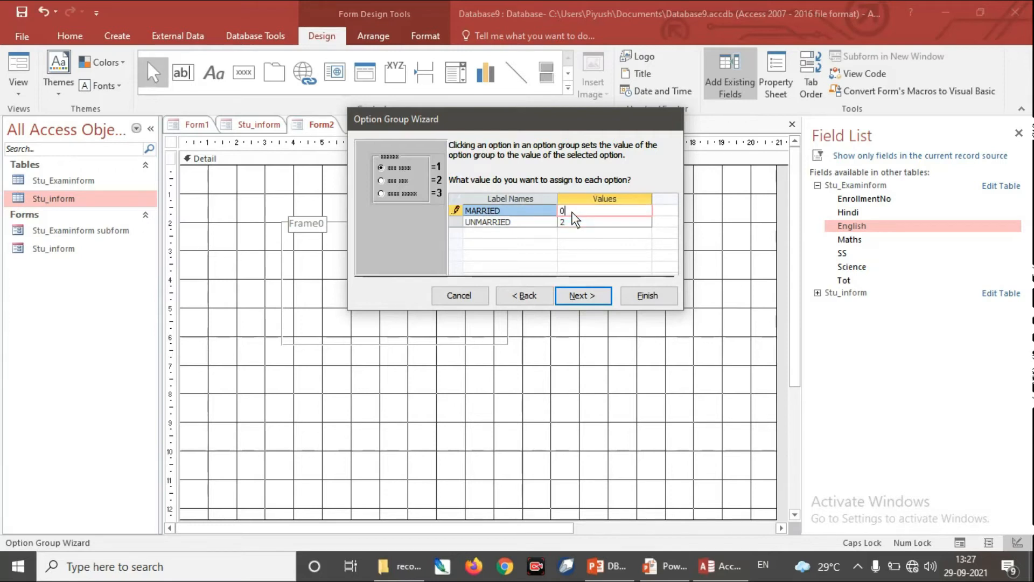
left_click(588, 222)
key("BackSpace")
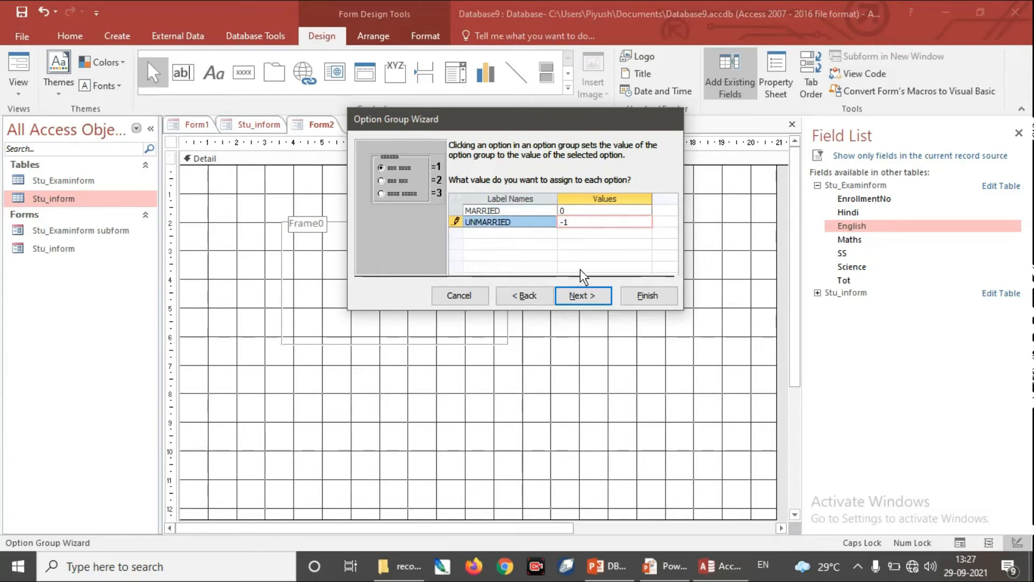
left_click(587, 295)
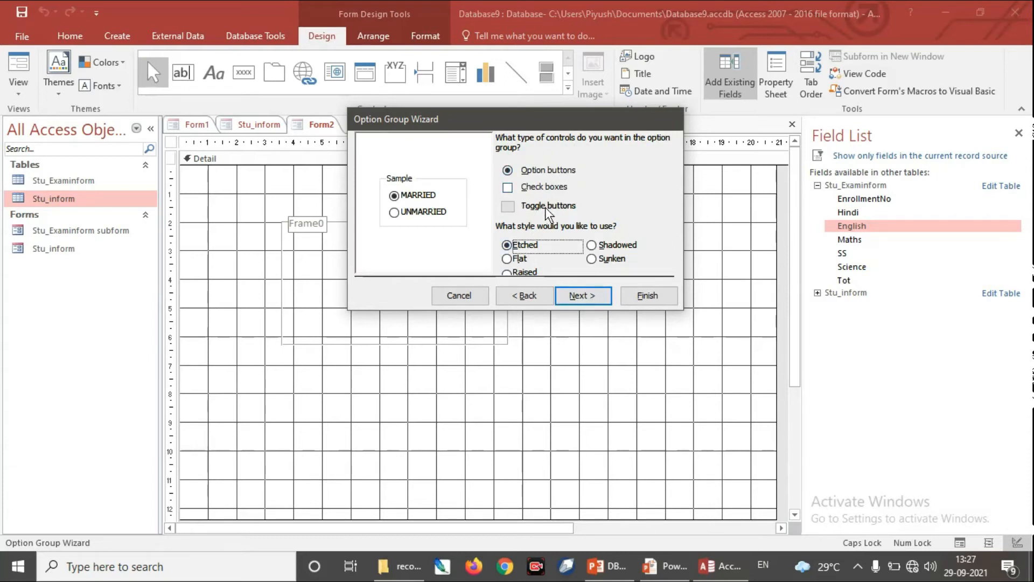
Step: Use toggle buttons for the option group and finish the wizard with the default caption Frame0
left_click(508, 206)
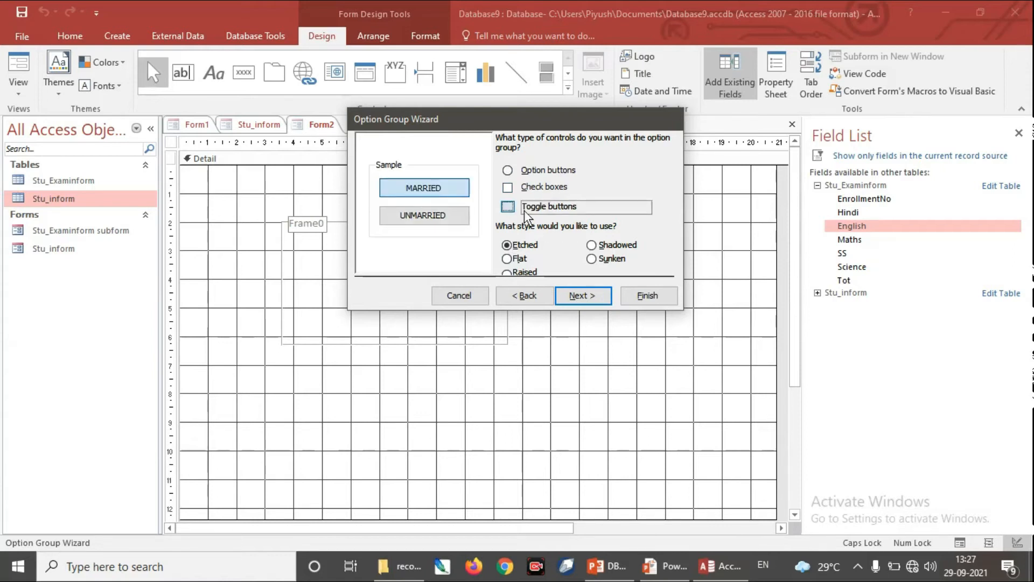
left_click(583, 298)
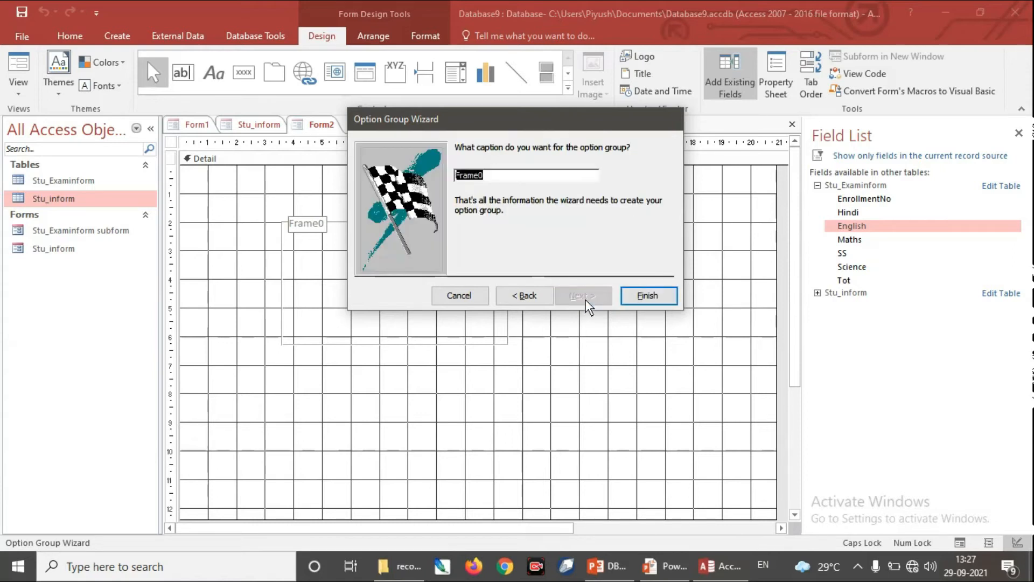
left_click(643, 296)
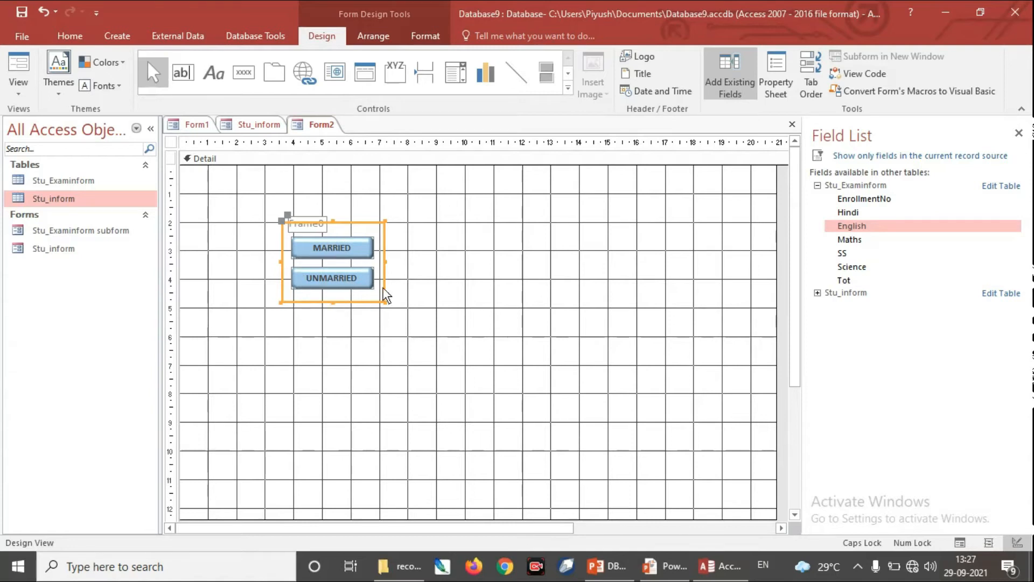
Step: Test switching between the MARRIED and UNMARRIED toggle buttons in Form View, and return Form2 to Design View
left_click(15, 96)
left_click(52, 117)
left_click(332, 218)
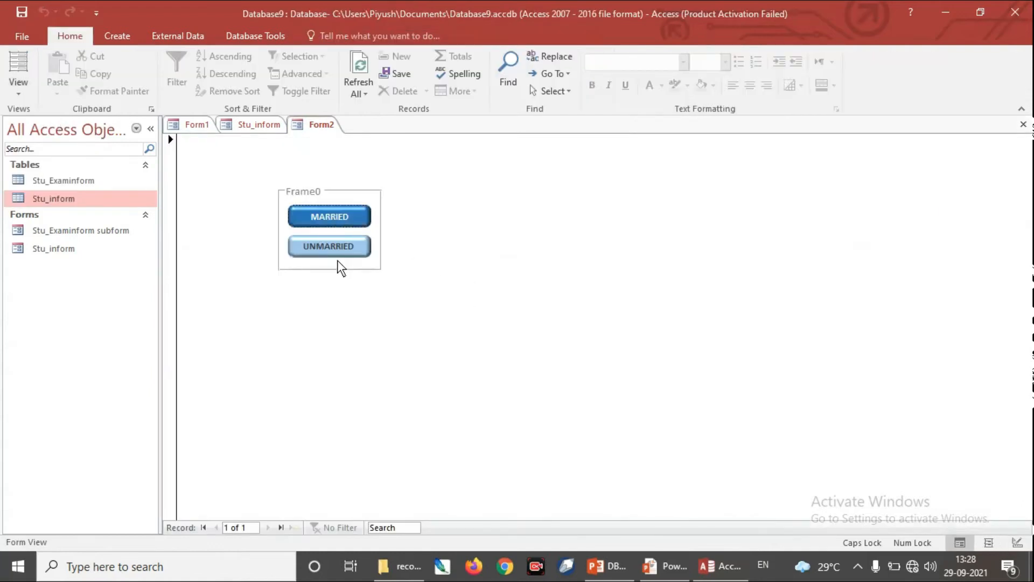
left_click(331, 246)
left_click(343, 218)
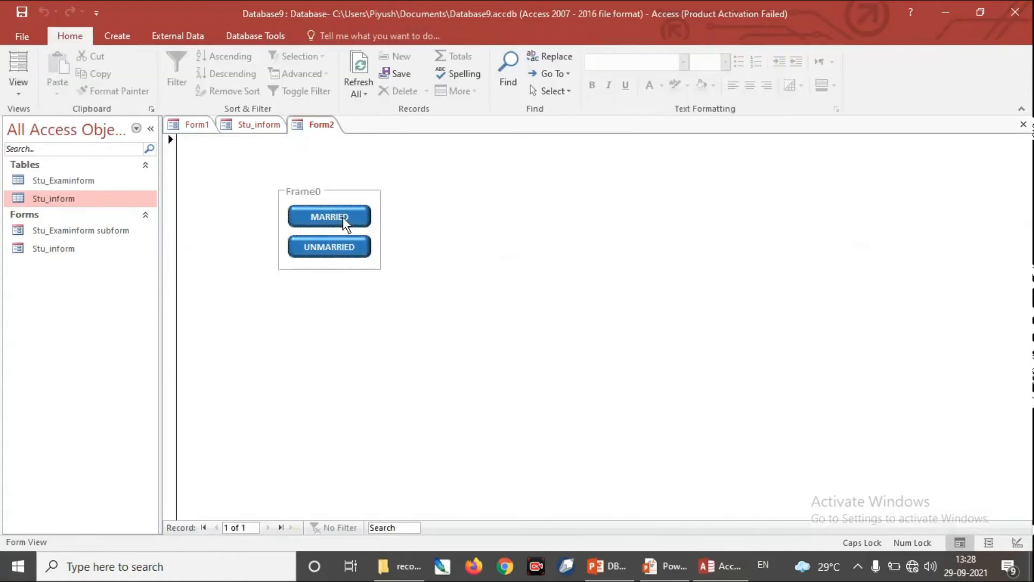
left_click(346, 248)
left_click(343, 219)
left_click(347, 247)
left_click(351, 217)
left_click(347, 246)
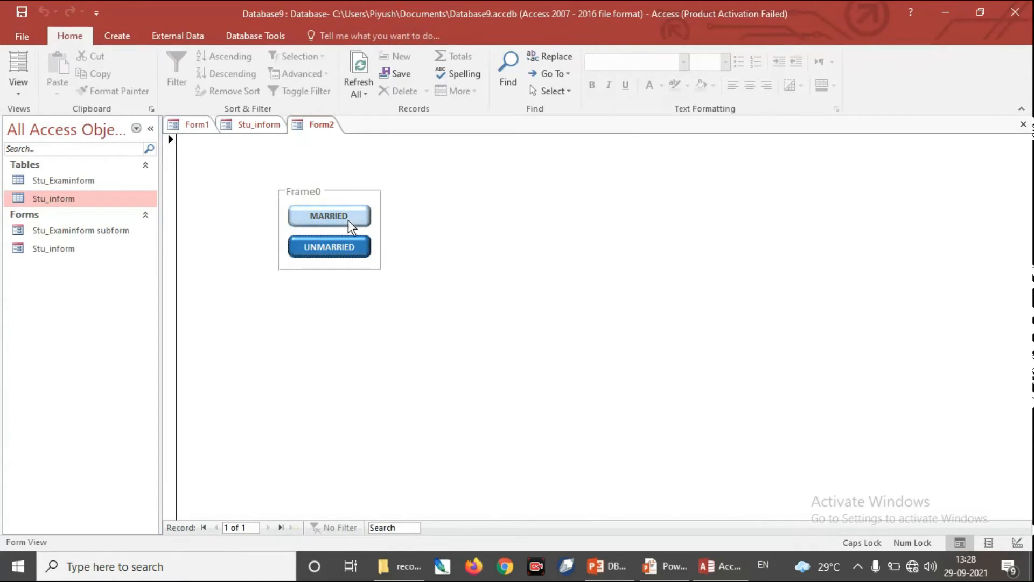
left_click(23, 98)
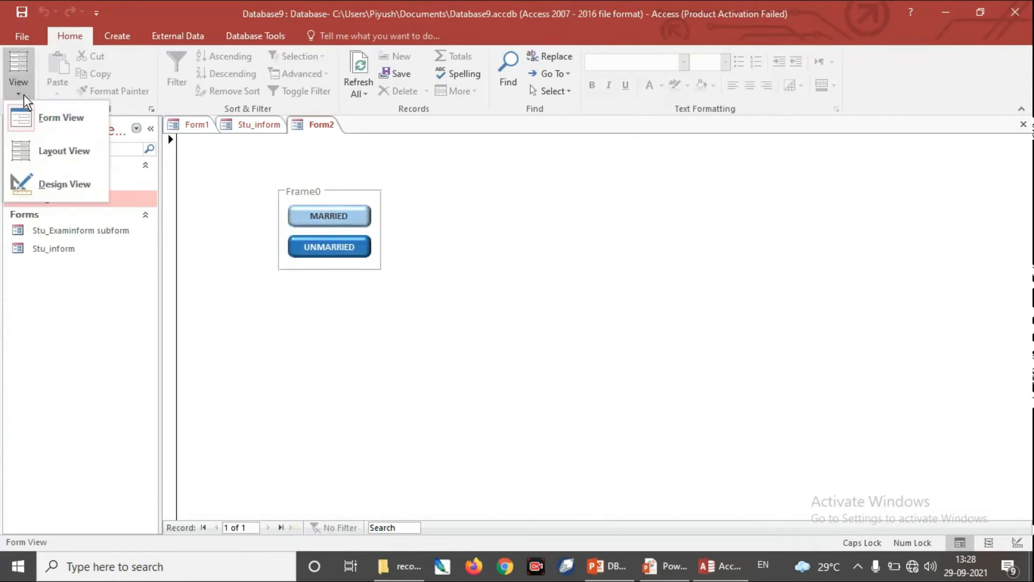
left_click(80, 187)
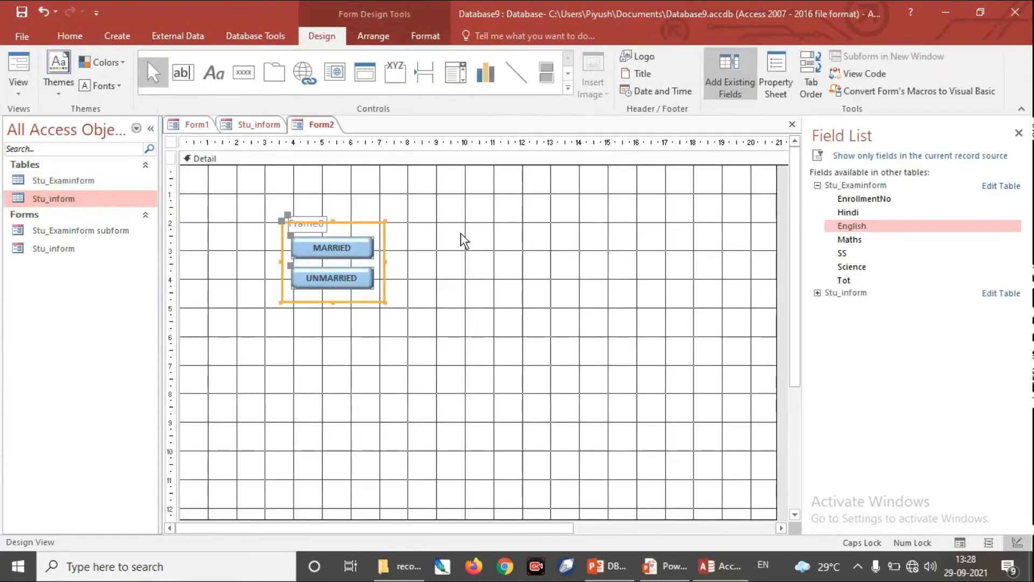
Step: Draw a second option group about 5.8 by 3.9 cm beside Frame0 in Form2, with option labels mARRIED and UNMARRIED
left_click(567, 92)
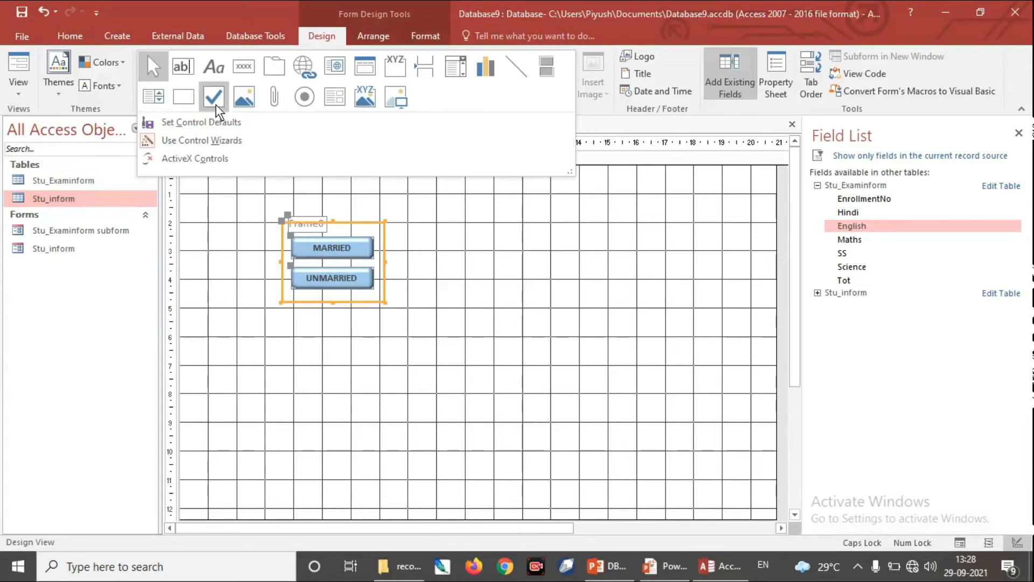
left_click(396, 66)
left_click_drag(433, 198, 599, 308)
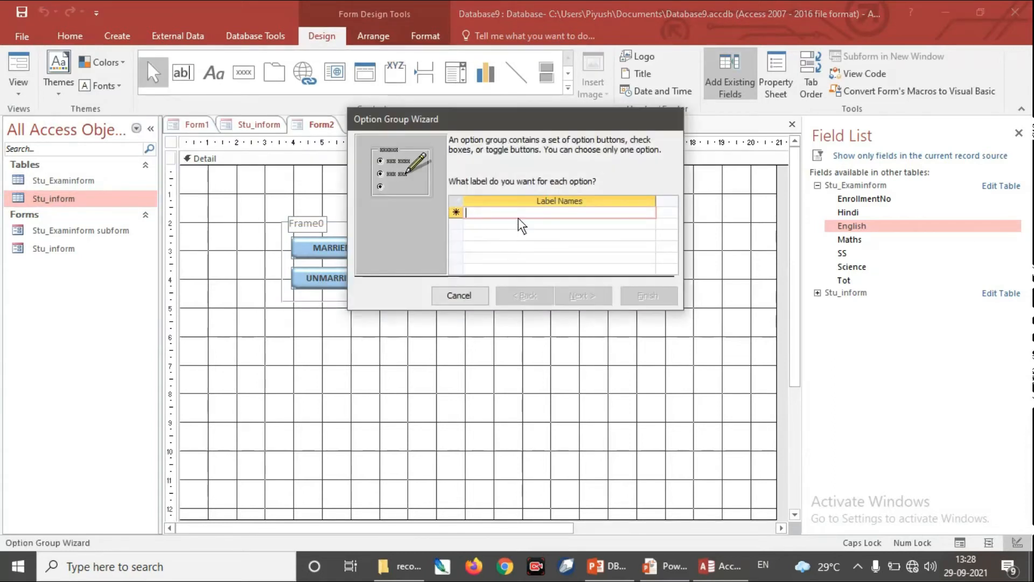
type("mARRIED")
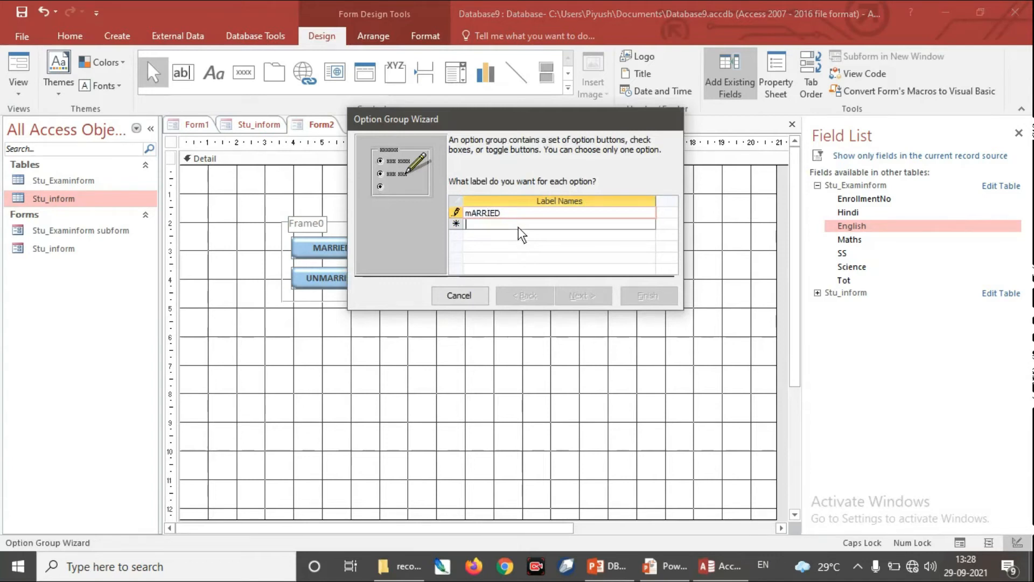
left_click(518, 227)
type("UNMARRIED")
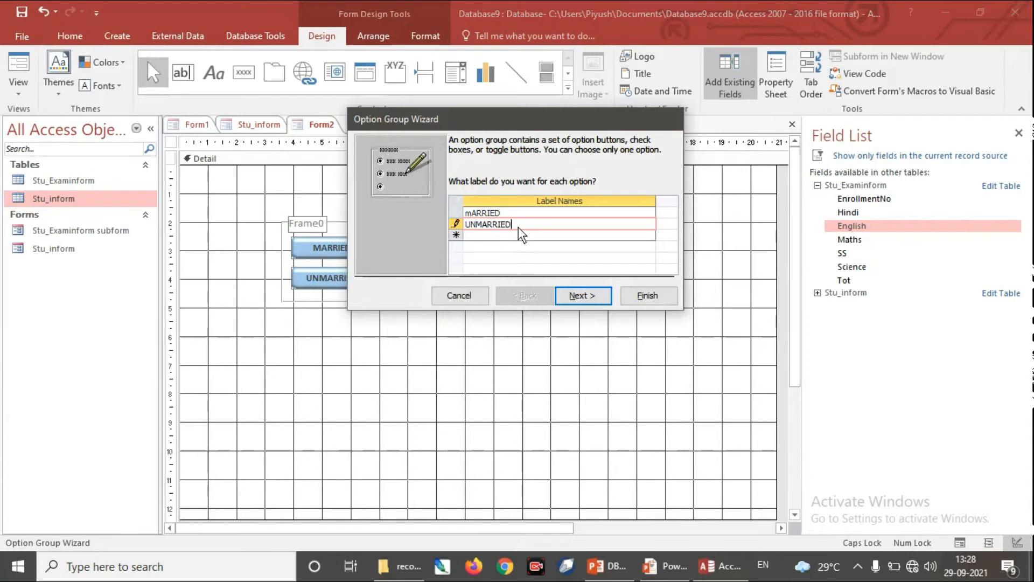
Step: Keep mARRIED as the new option group's default choice and assign the values 0 to mARRIED and -1 to UNMARRIED
left_click(594, 295)
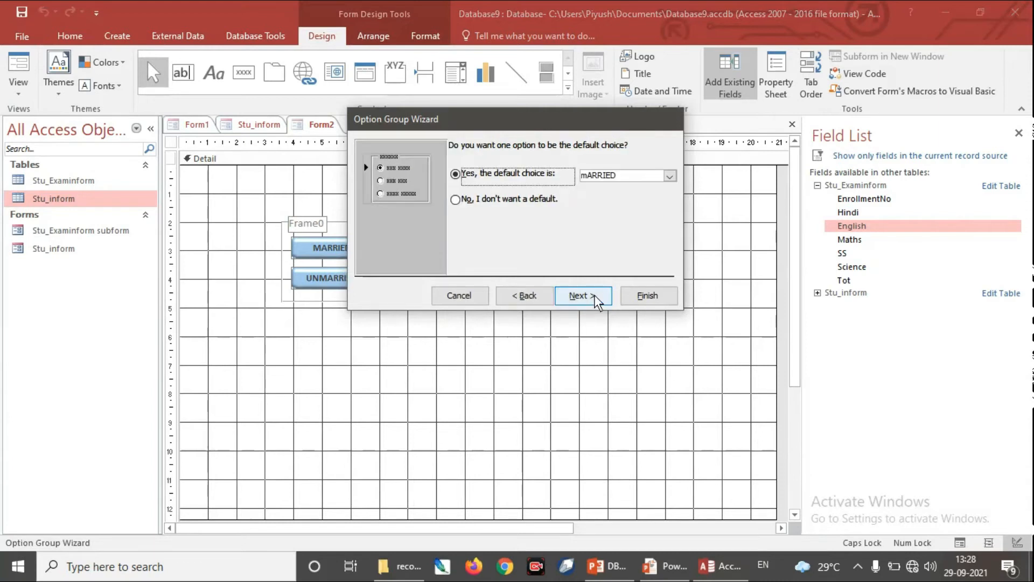
left_click(583, 296)
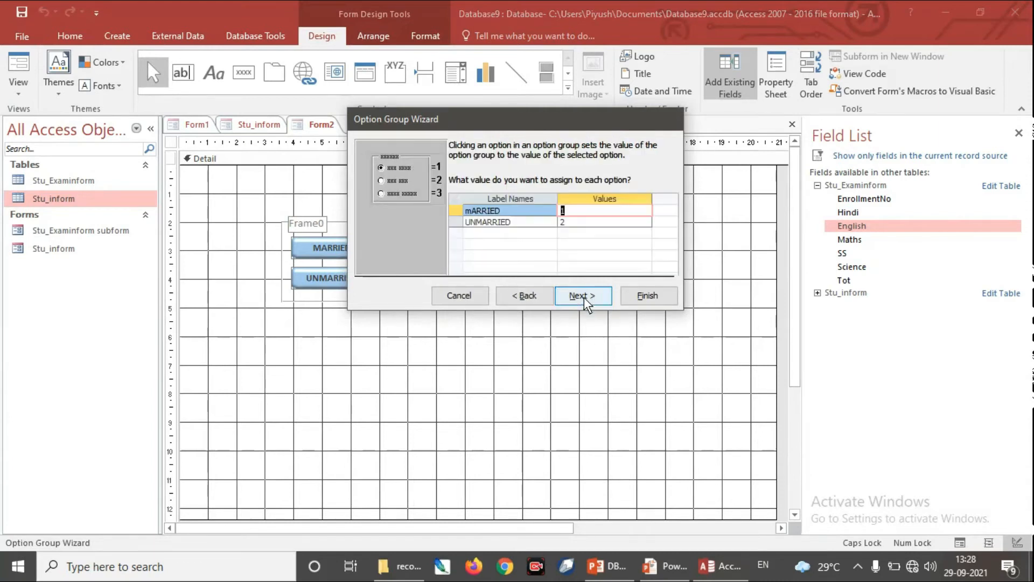
type("0")
key("Down")
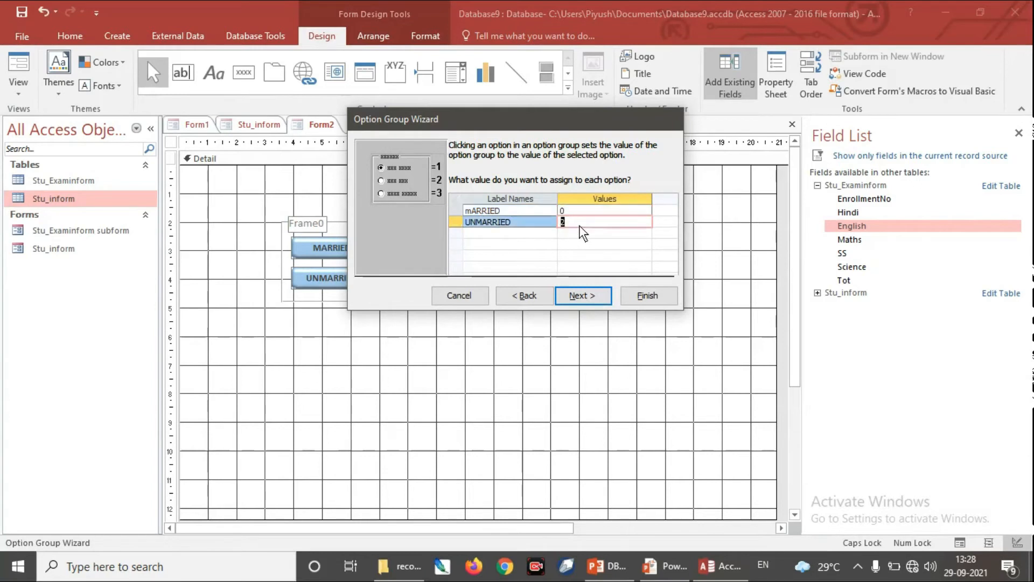
type("-1")
left_click(564, 296)
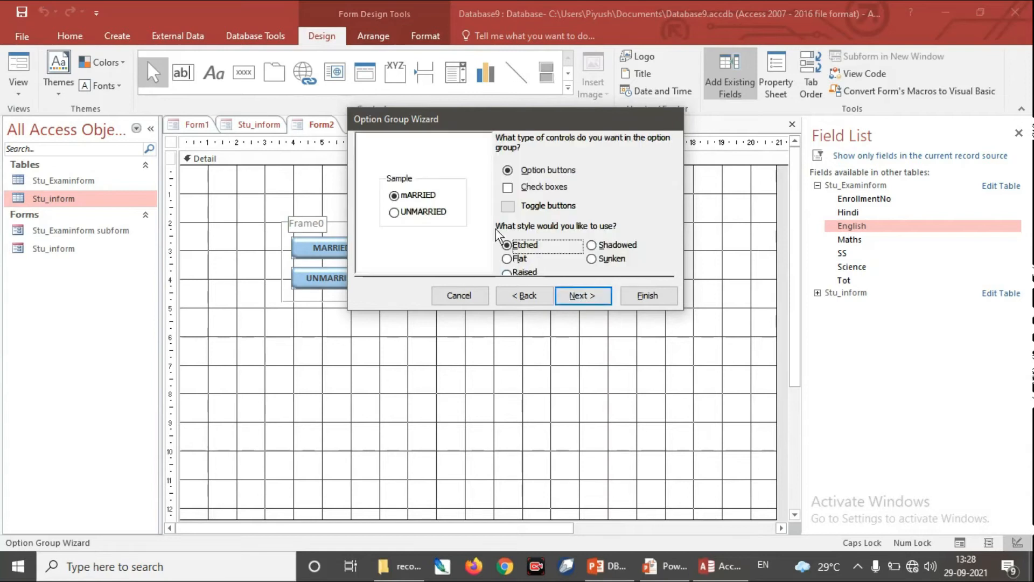
Step: Use check boxes with the etched style for the new option group and finish the wizard with its default caption
left_click(551, 188)
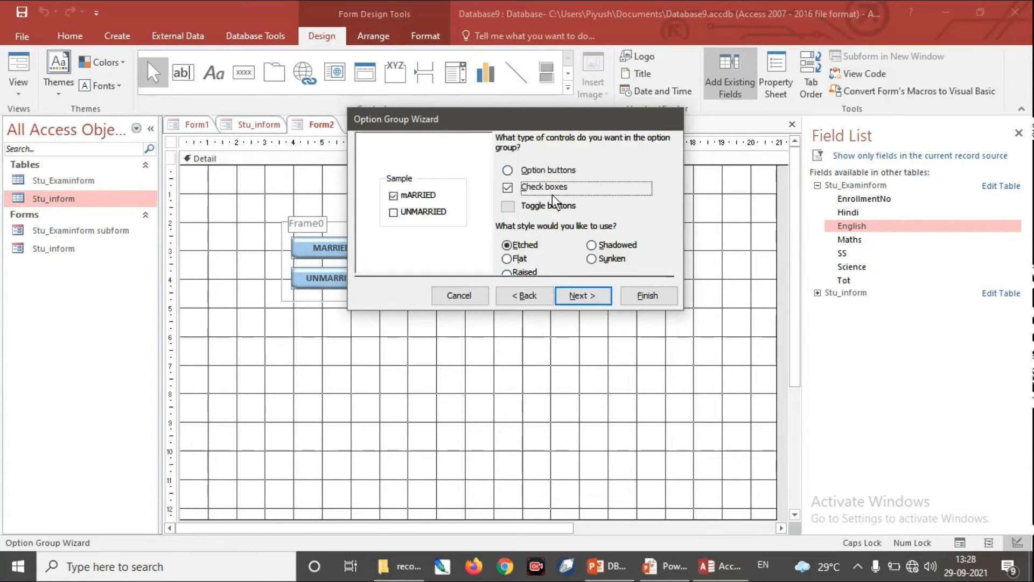
left_click(591, 295)
left_click(640, 296)
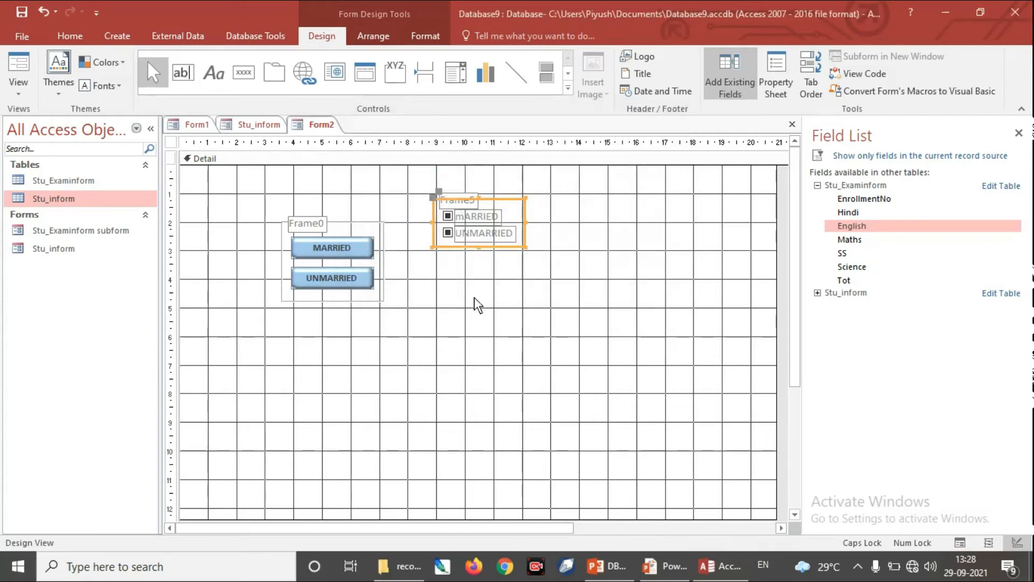
Step: Test switching between the mARRIED and UNMARRIED check boxes in Form View, and return Form2 to Design View
left_click(25, 96)
left_click(41, 114)
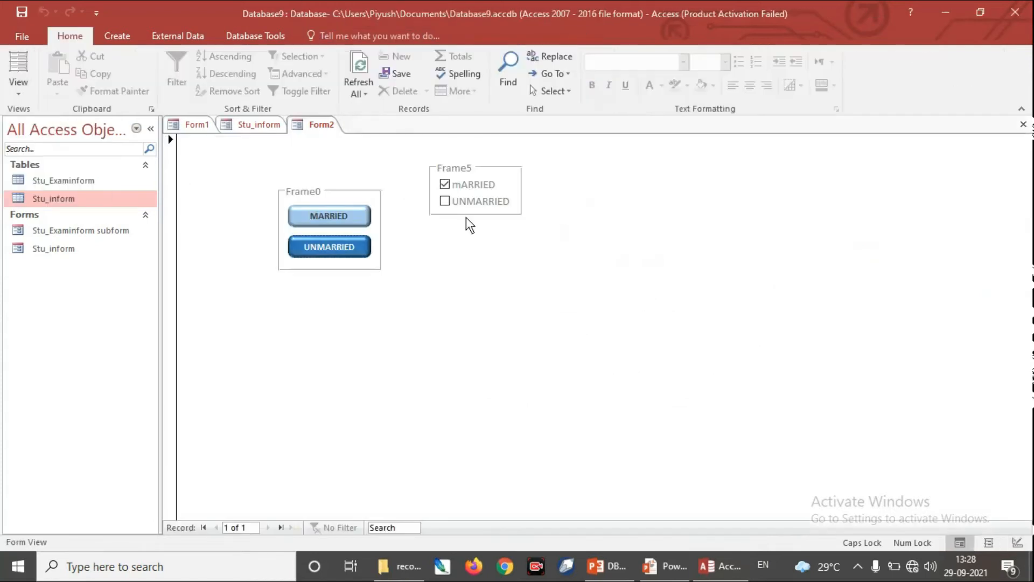
left_click(447, 200)
left_click(446, 186)
left_click(447, 199)
left_click(445, 185)
left_click(448, 200)
left_click(446, 184)
left_click(447, 201)
left_click(446, 184)
left_click(21, 93)
left_click(60, 184)
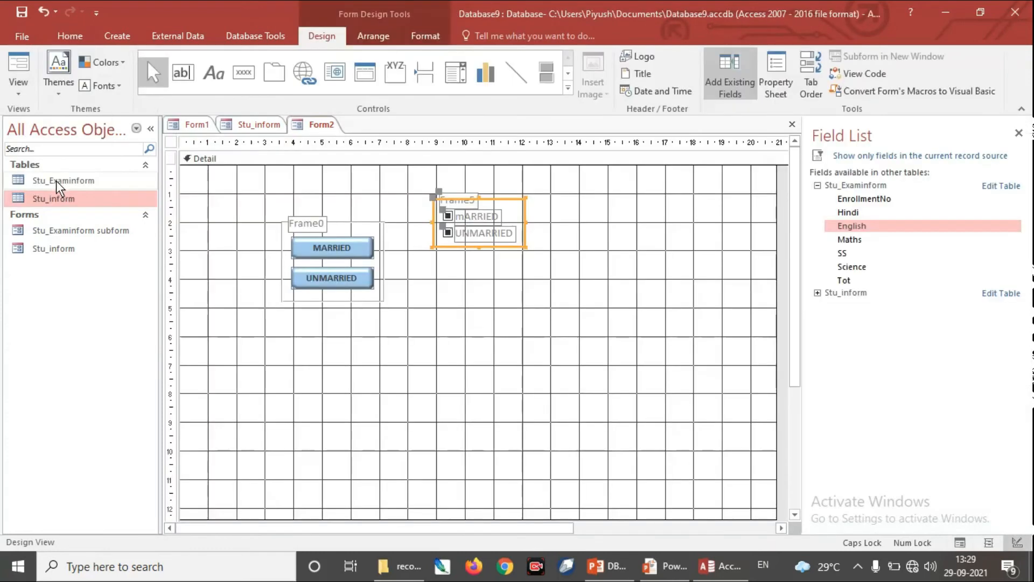
Step: Open Form2's form properties and set its record source to the Stu_inform table
right_click(683, 261)
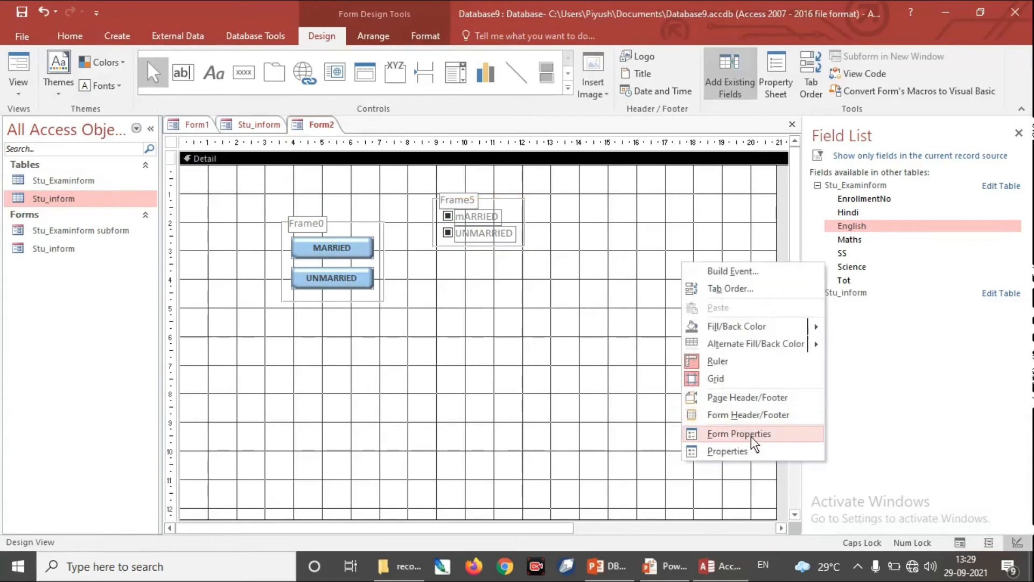
left_click(751, 449)
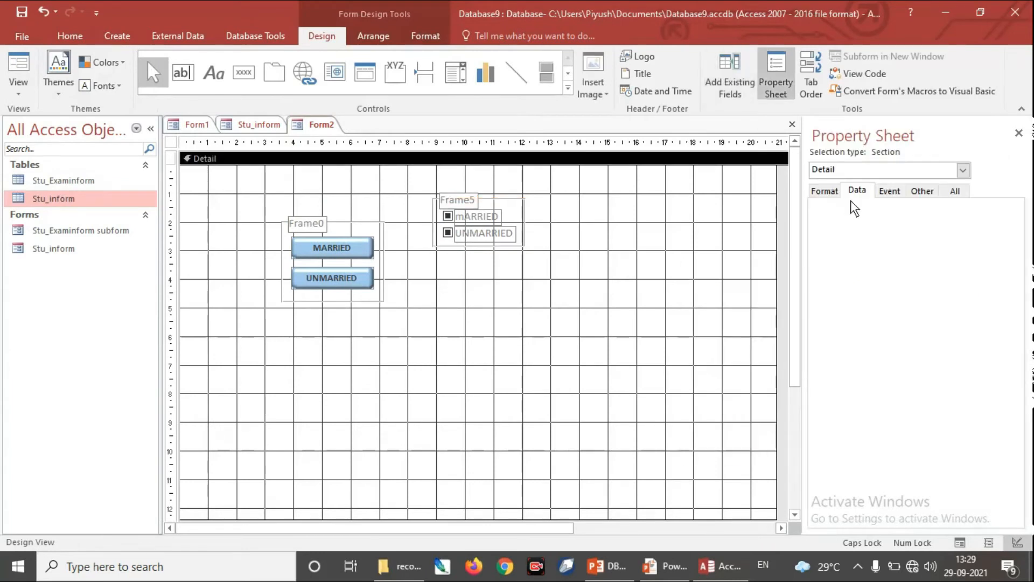
right_click(695, 227)
left_click(766, 399)
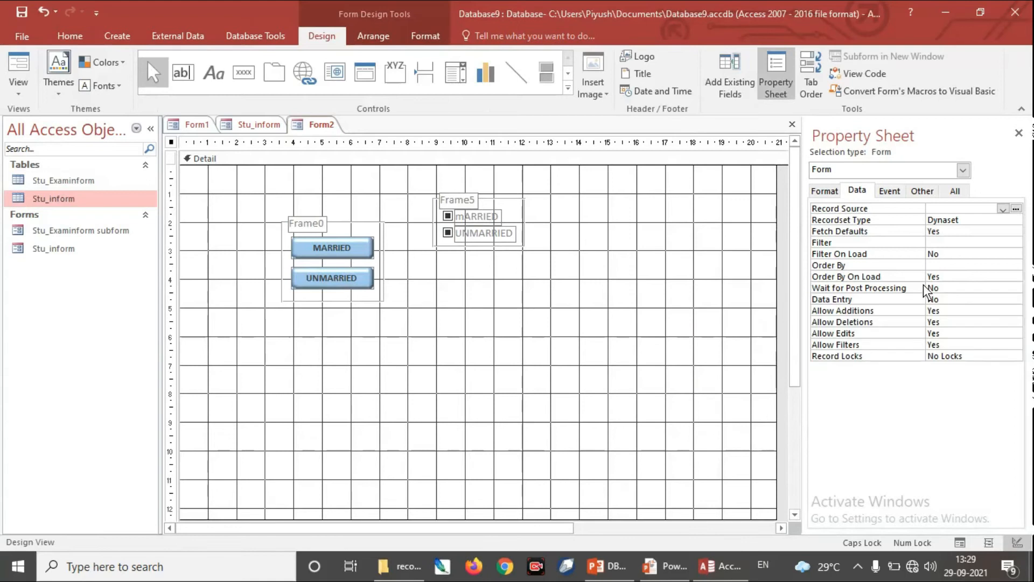
left_click(1003, 209)
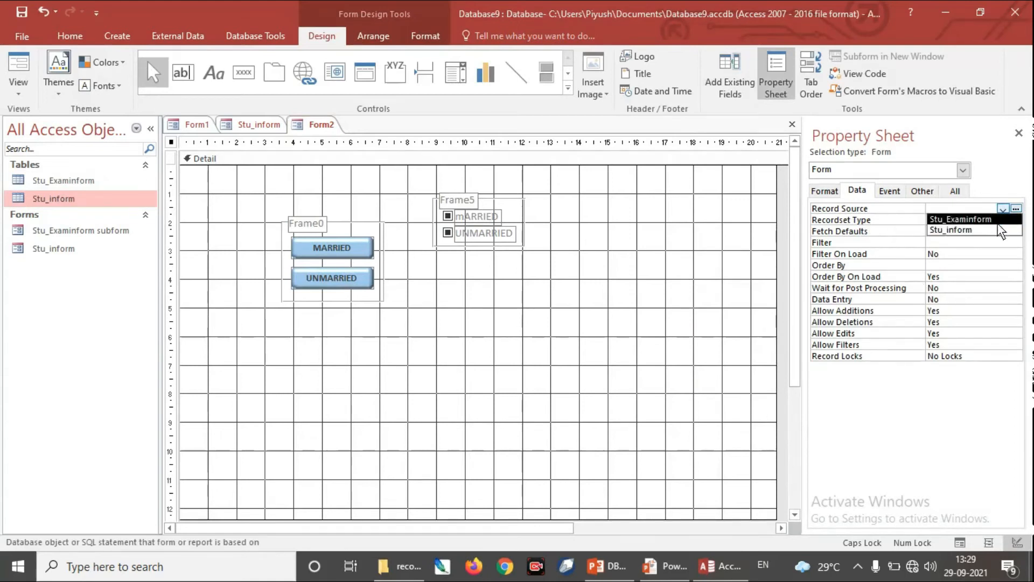
left_click(972, 231)
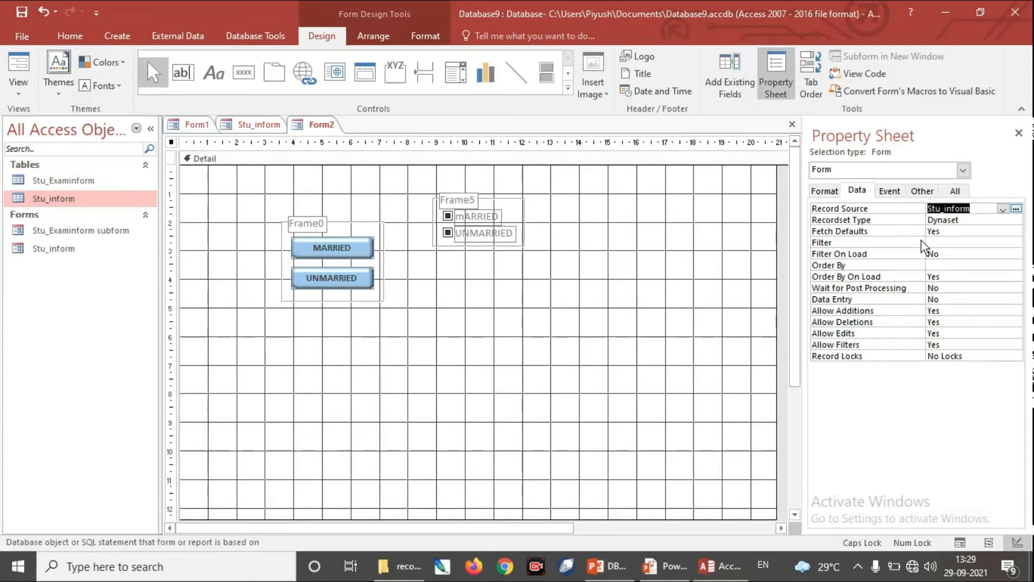
Step: Set the control source of the toggle-button option group Frame0 to the Married field
left_click(679, 272)
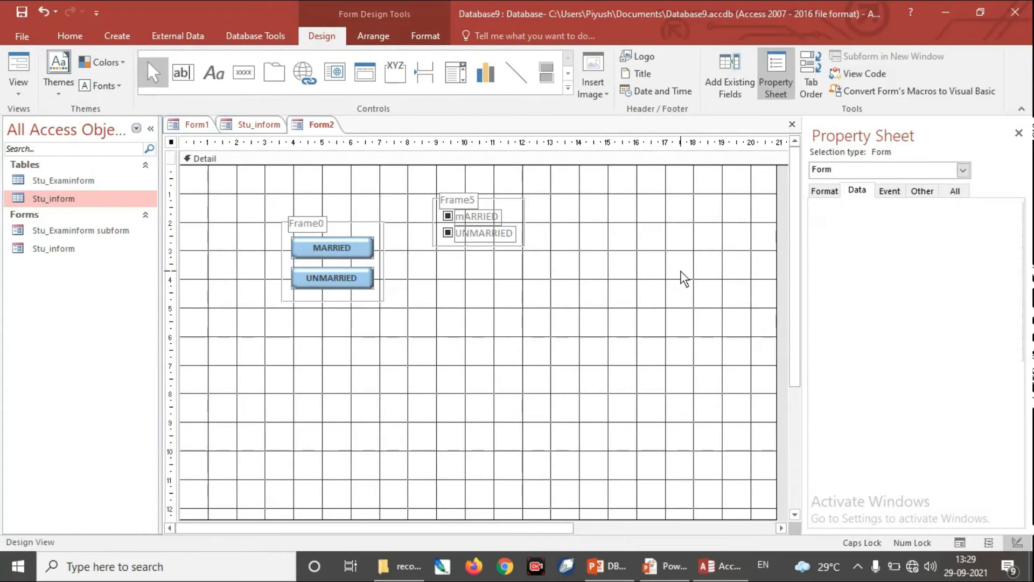
left_click(372, 300)
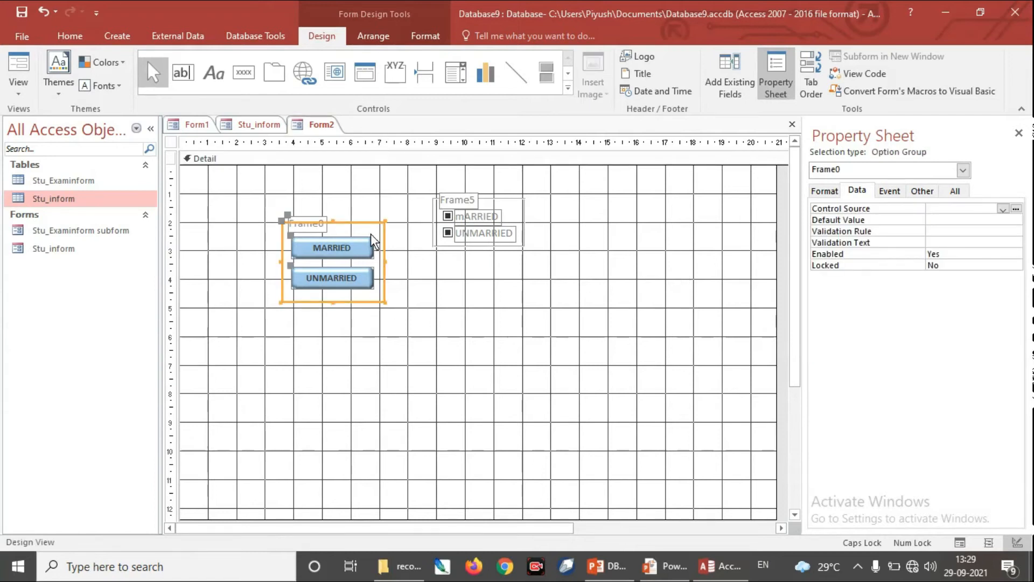
left_click(1002, 210)
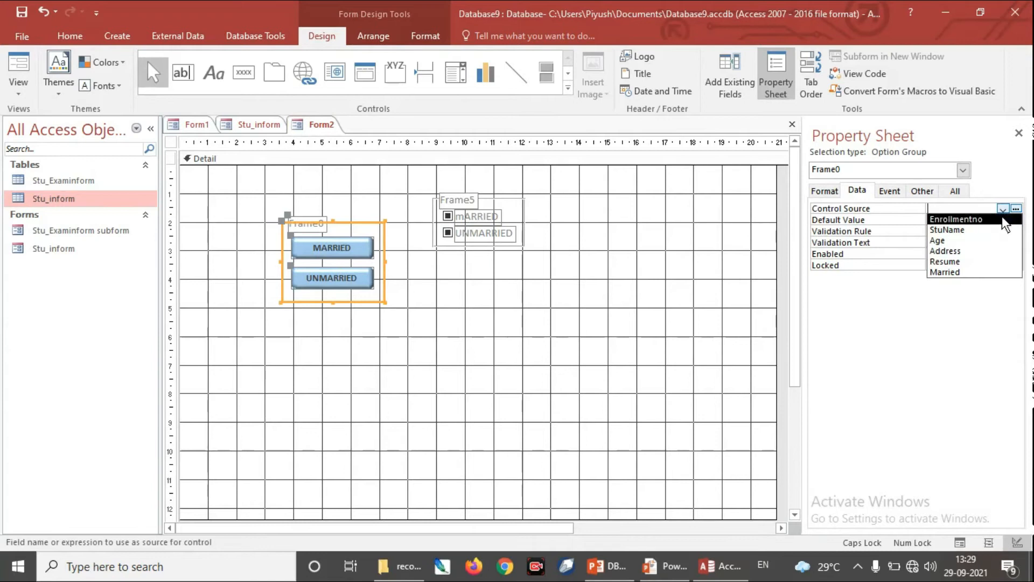
left_click(967, 271)
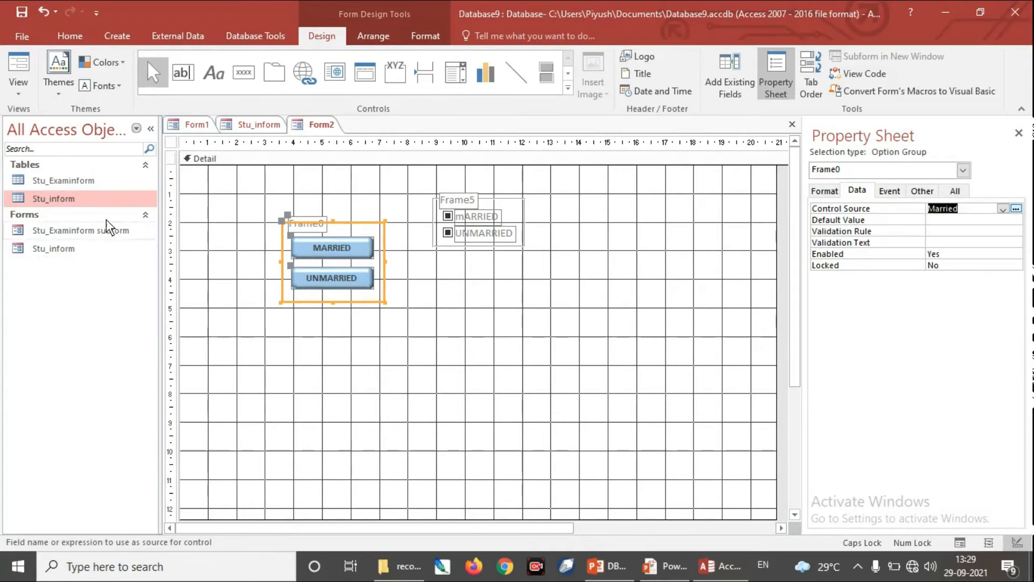
Step: Set the control source of the check-box option group Frame5 to the Married field
left_click(19, 98)
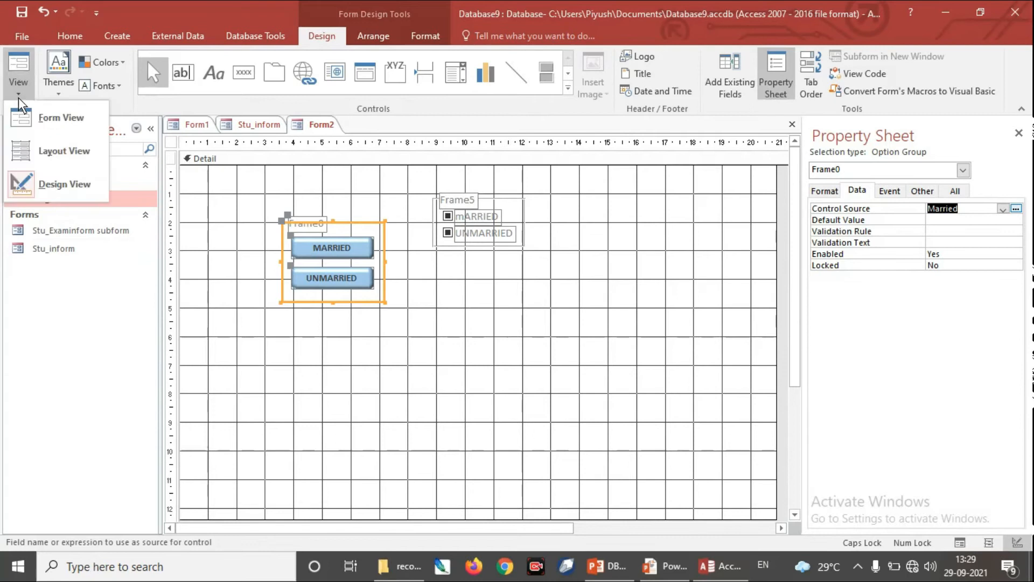
left_click(545, 290)
mouse_move(529, 248)
left_mouse_down()
mouse_move(503, 204)
mouse_move(474, 199)
mouse_move(528, 204)
mouse_move(525, 253)
left_mouse_up()
left_click(1003, 210)
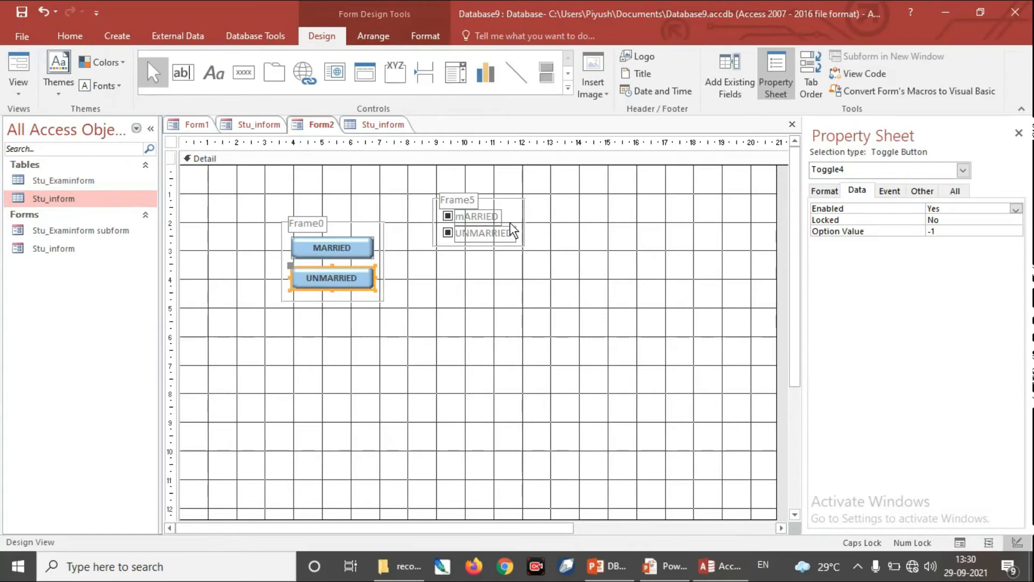
Step: Change the check boxes' option values in Frame5 to -1 for mARRIED and 0 for UNMARRIED
left_click(448, 216)
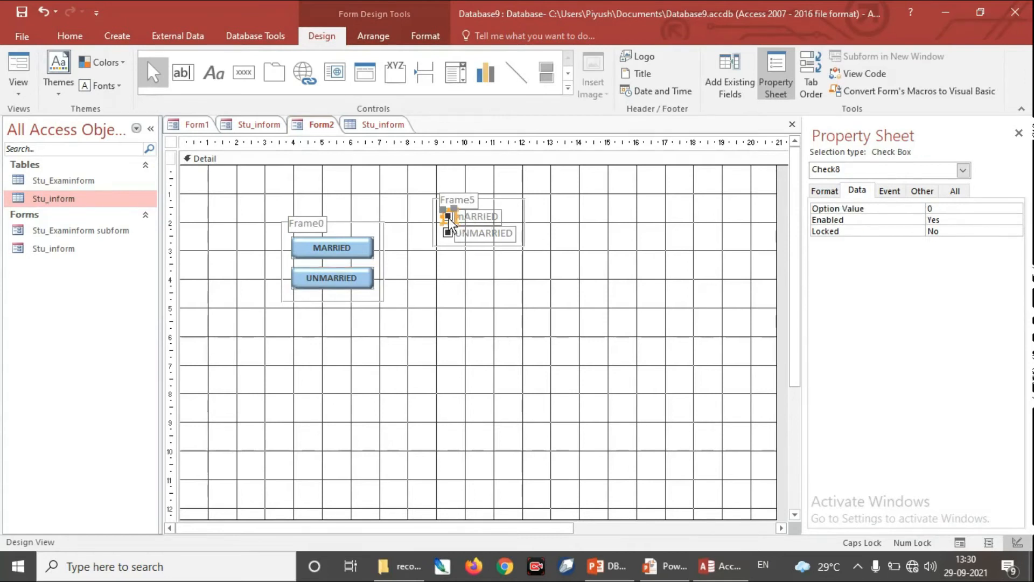
left_click(926, 208)
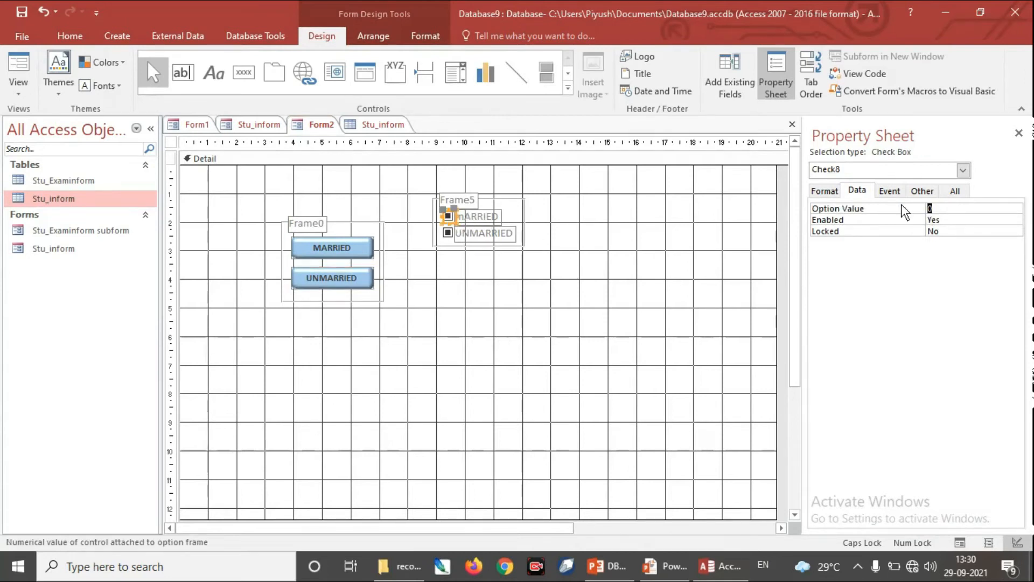
type("-1")
left_click(448, 233)
left_click(905, 205)
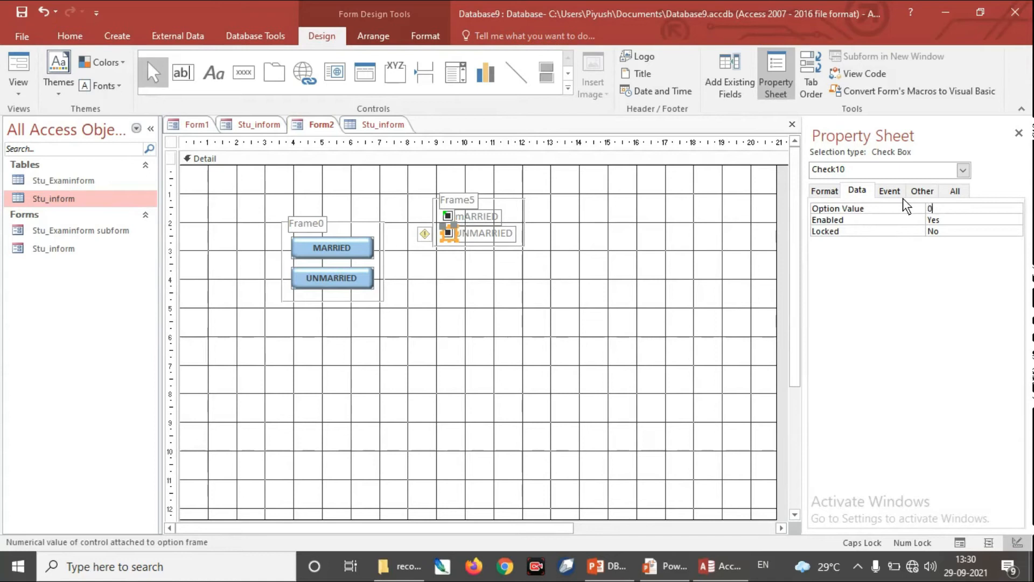
left_click(419, 263)
Step: Change the toggle buttons' option values in Frame0 to -1 for MARRIED and 0 for UNMARRIED
left_click(345, 251)
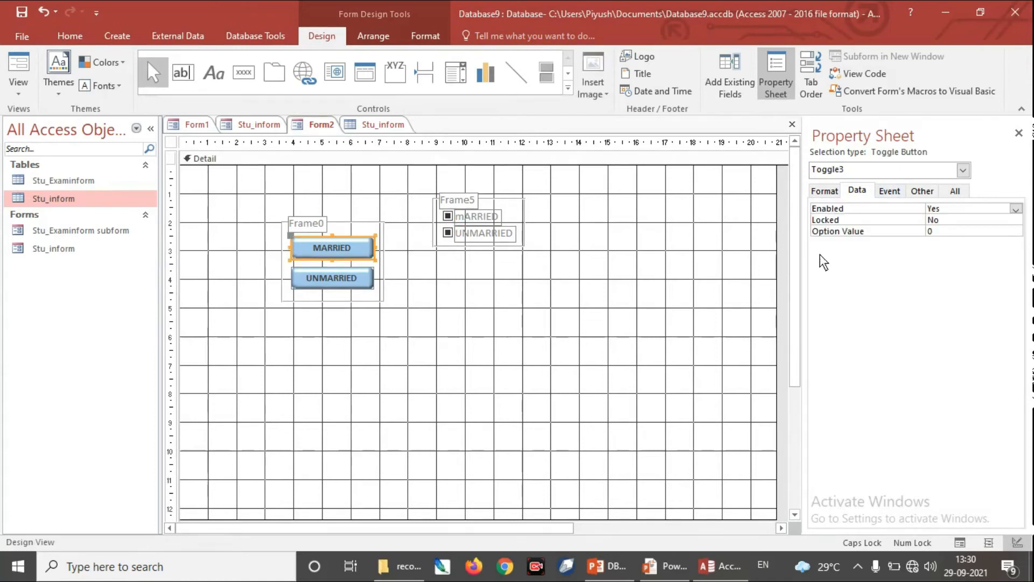
left_click(936, 233)
key("BackSpace")
type("-1")
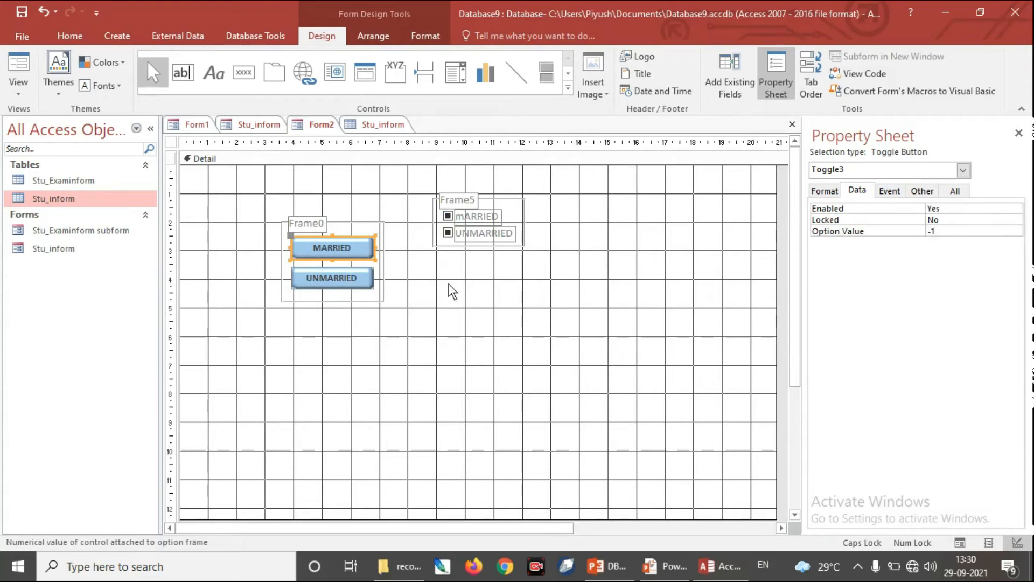
left_click(350, 280)
left_click(883, 235)
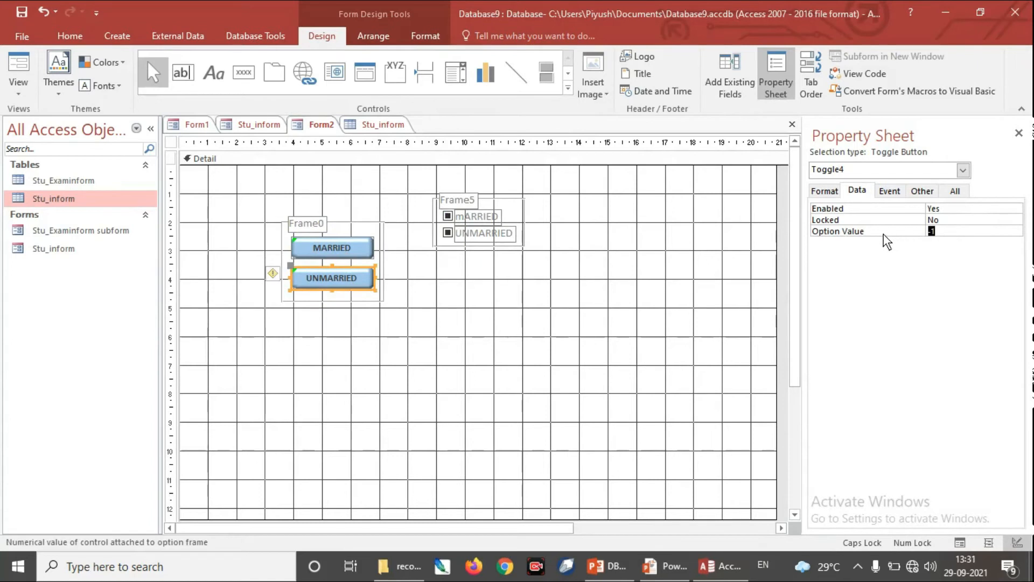
key("BackSpace")
type("0")
left_click(650, 314)
Step: View Form2 in Form View, compare its option groups with the Married column of the Stu_inform table, and go to record 2
left_click(22, 92)
left_click(40, 112)
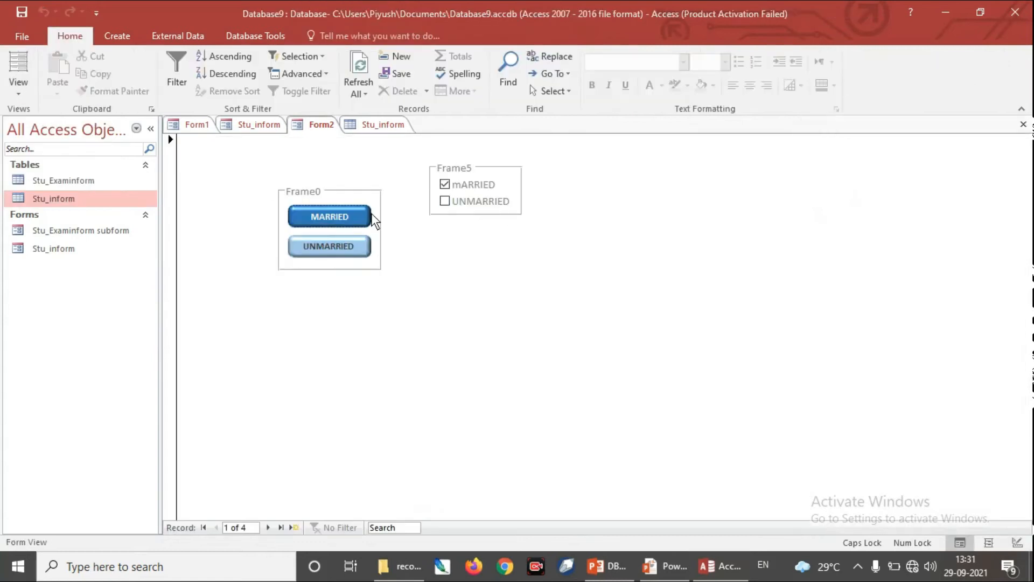
left_click(380, 125)
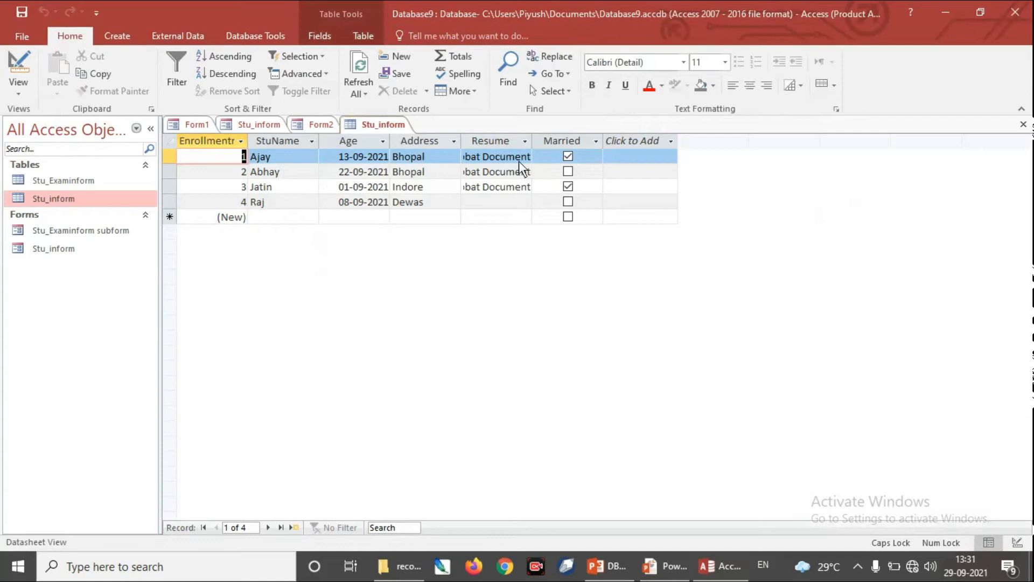
left_click(327, 126)
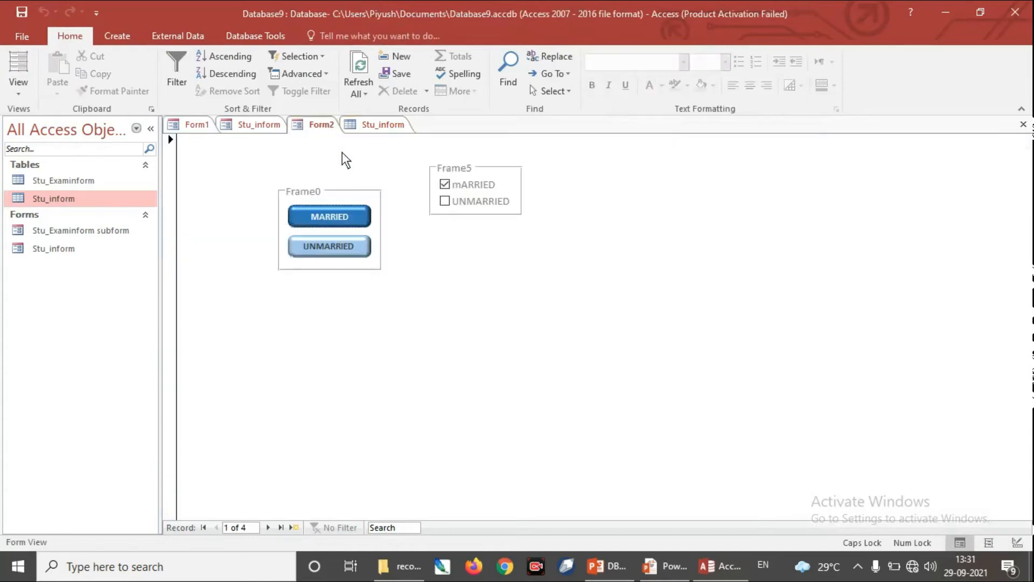
left_click(267, 527)
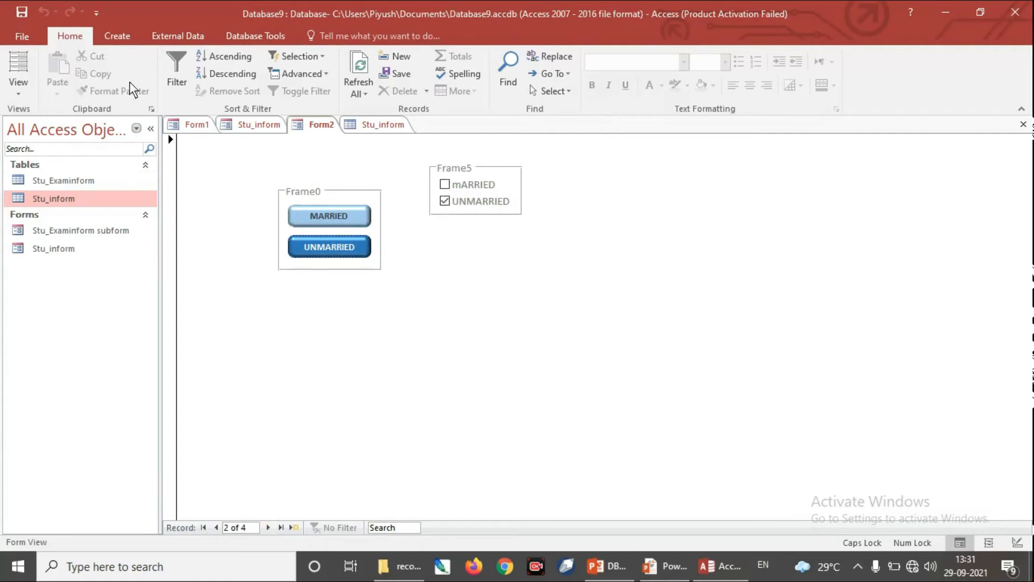
Step: Return Form2 to Design View and delete the large rectangle below Frame5
left_click(121, 38)
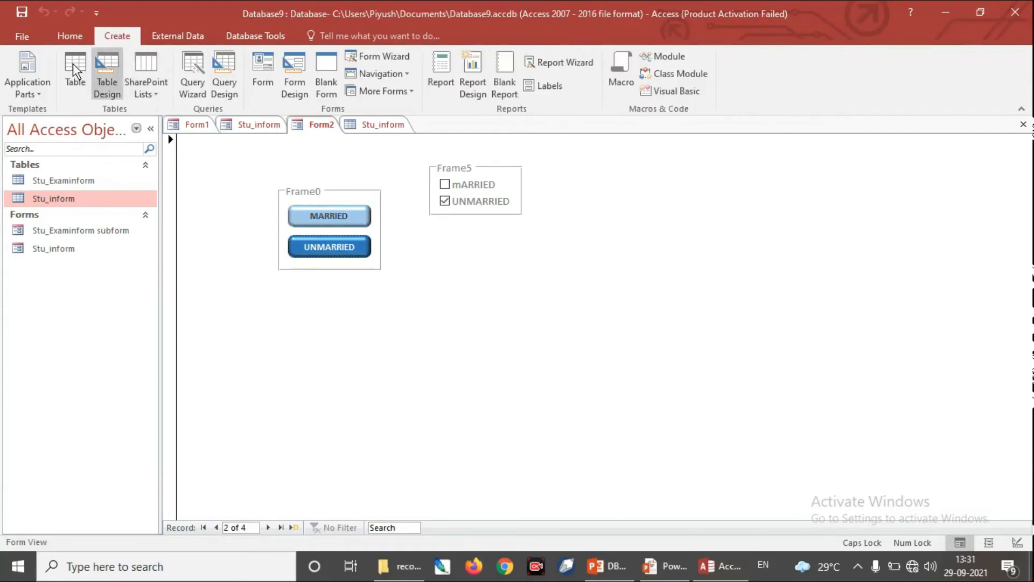
scroll(65, 73, "up", 1)
left_click(19, 94)
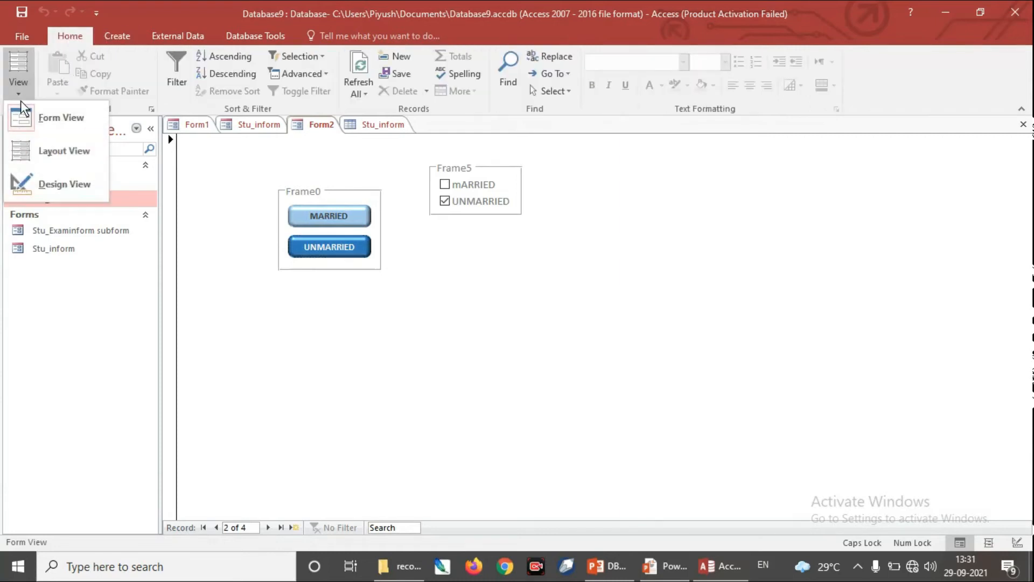
left_click(61, 188)
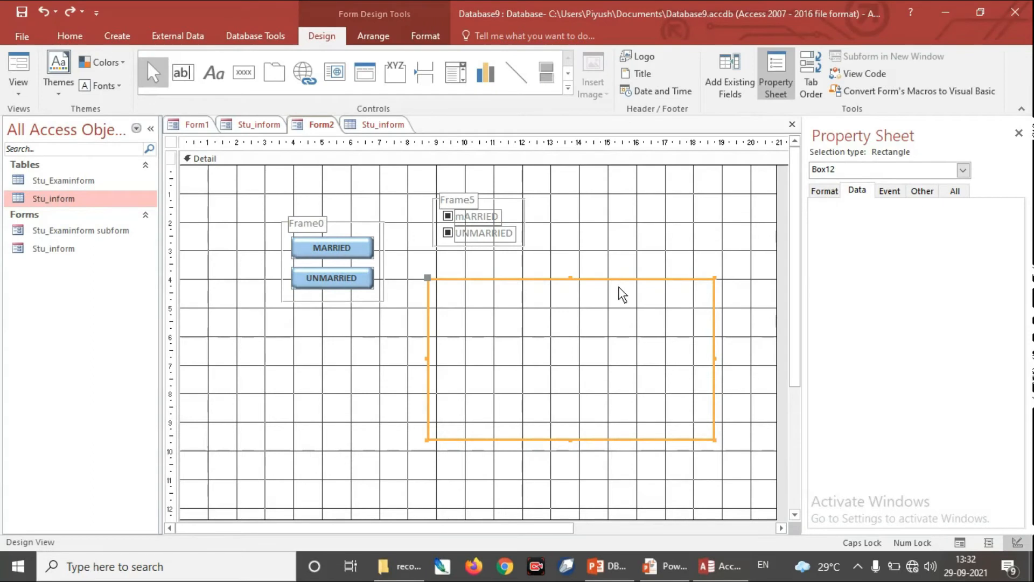
key("Delete")
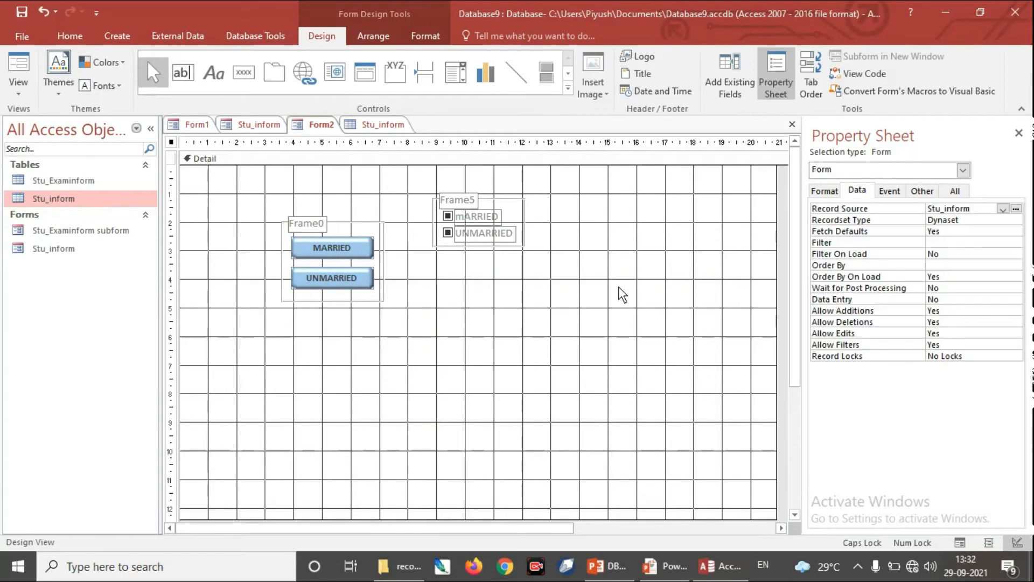
Step: Draw a diagonal line control beside Frame5, sloping down across an area about 5.6 cm wide and 6.2 cm tall
left_click(567, 91)
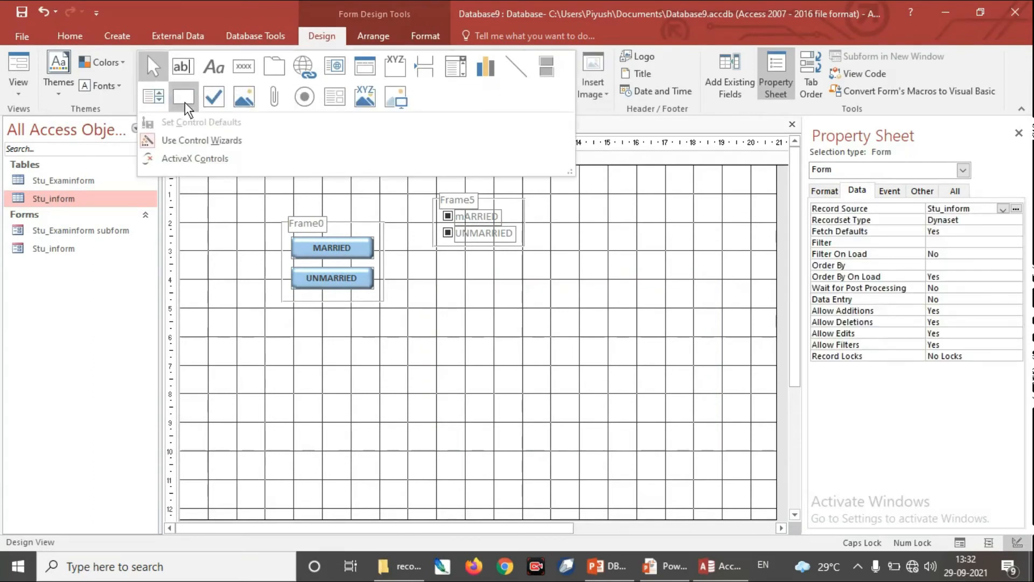
left_click(519, 66)
mouse_move(556, 186)
left_mouse_down()
mouse_move(605, 295)
mouse_move(717, 365)
left_mouse_up()
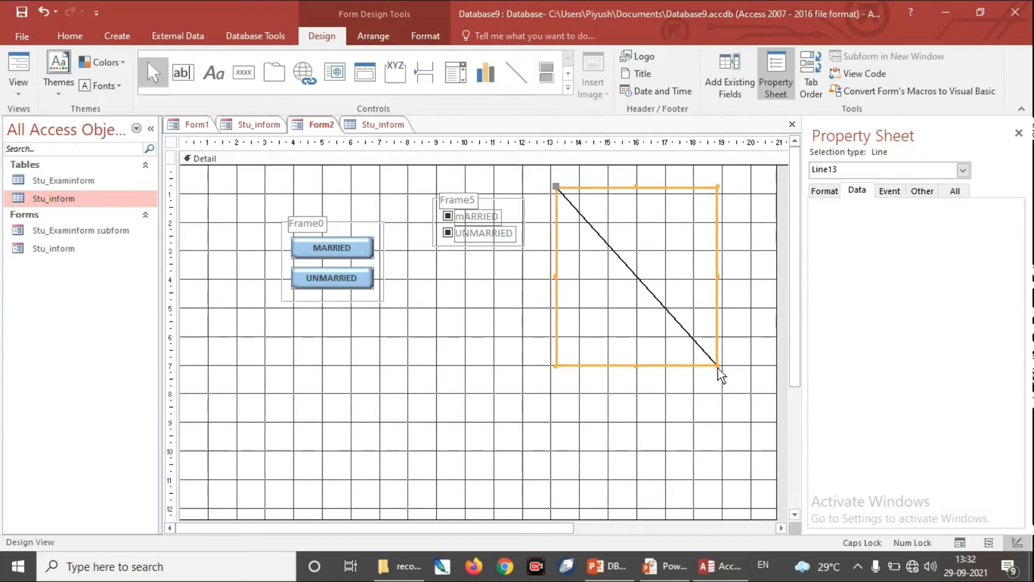
Step: Draw a rectangle control about 5.5 cm by 4.2 cm below Frame5 and remove it again
left_click(563, 88)
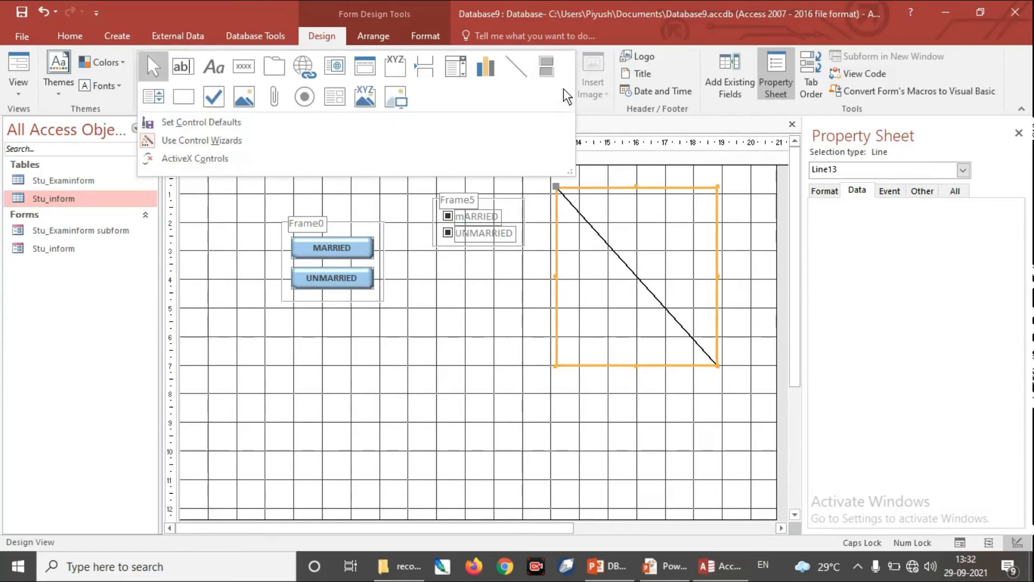
left_click(181, 98)
mouse_move(487, 287)
left_mouse_down()
mouse_move(600, 407)
mouse_move(645, 408)
left_mouse_up()
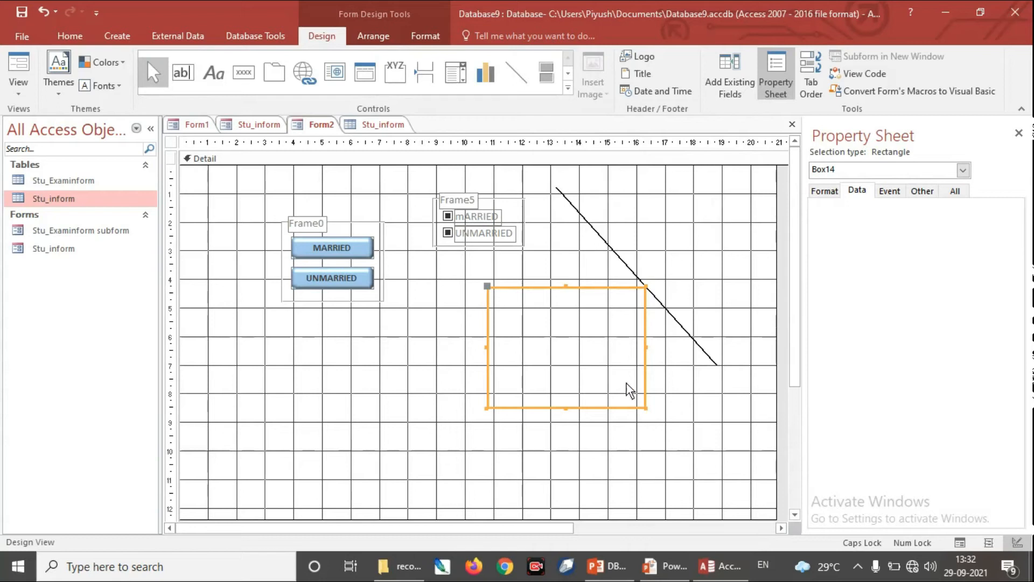
left_click(533, 295)
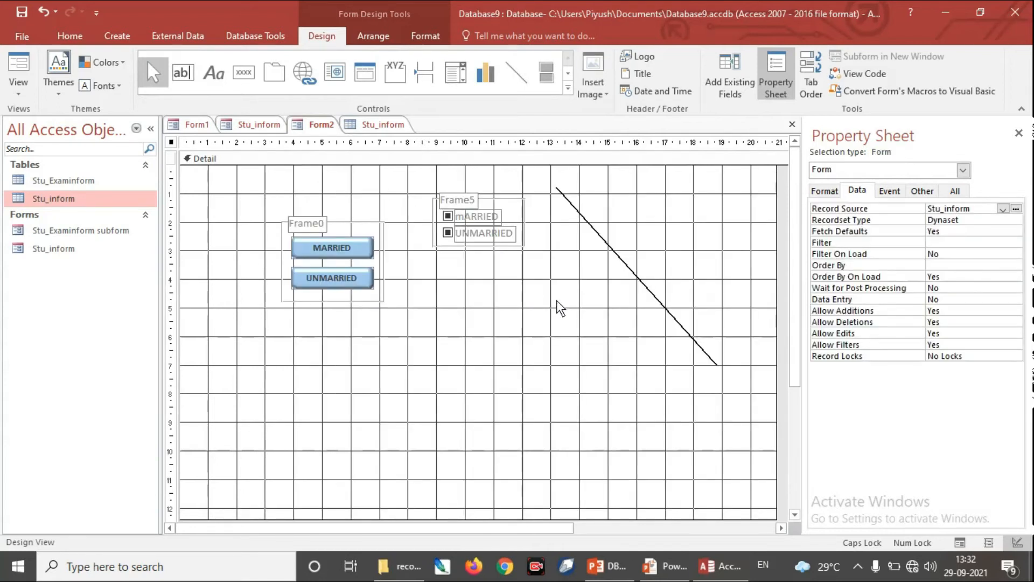
left_click(639, 278)
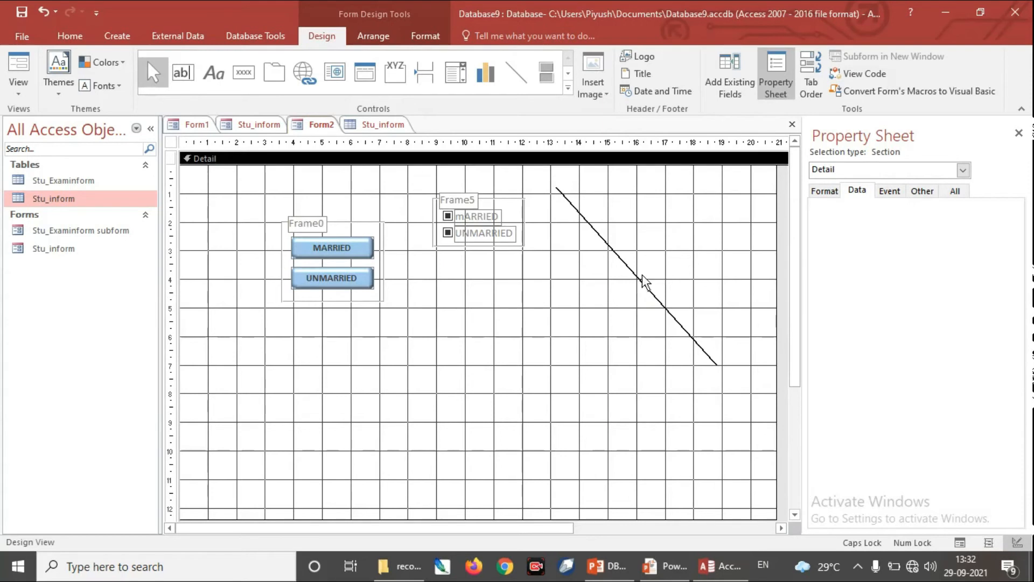
left_click(634, 276)
left_click(631, 275)
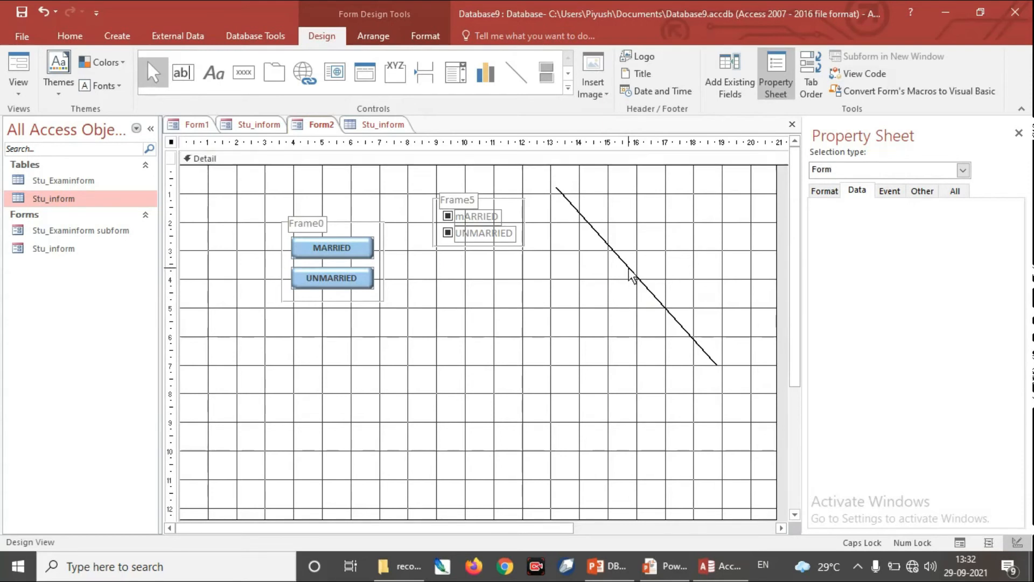
left_click(568, 89)
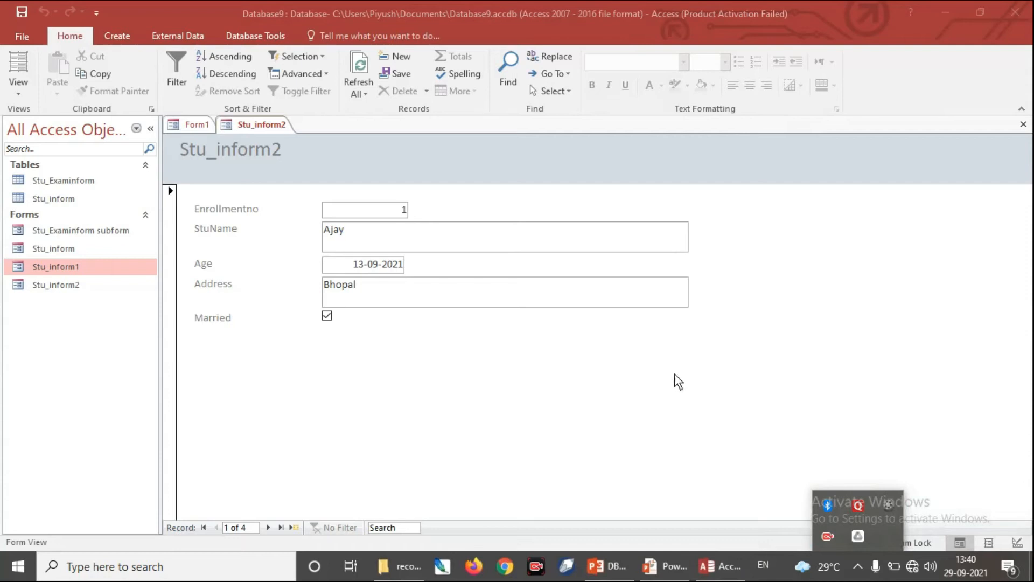
Step: Show the Stu_inform2 form in Form View and browse forward to record 3
left_click(19, 96)
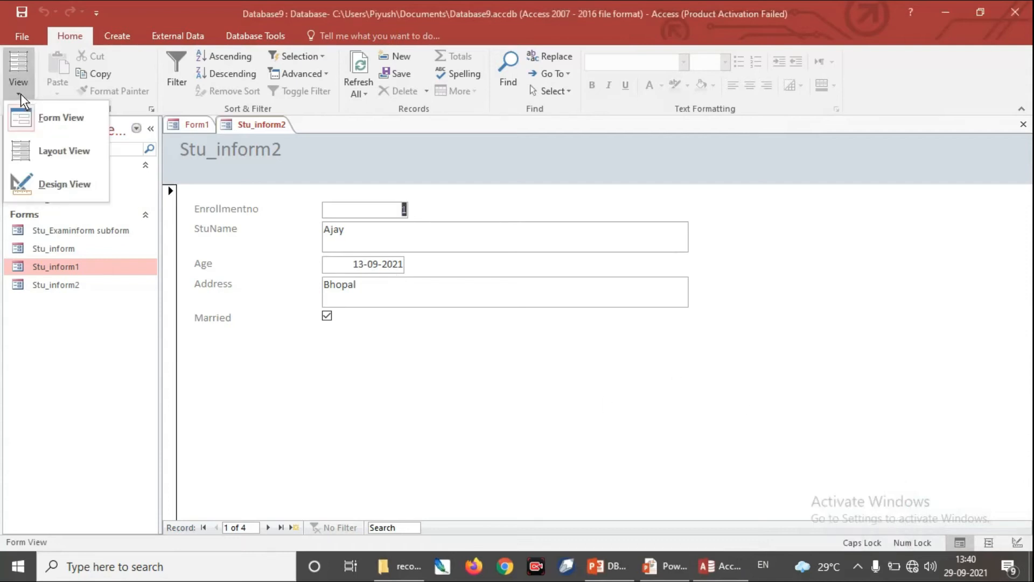
left_click(38, 114)
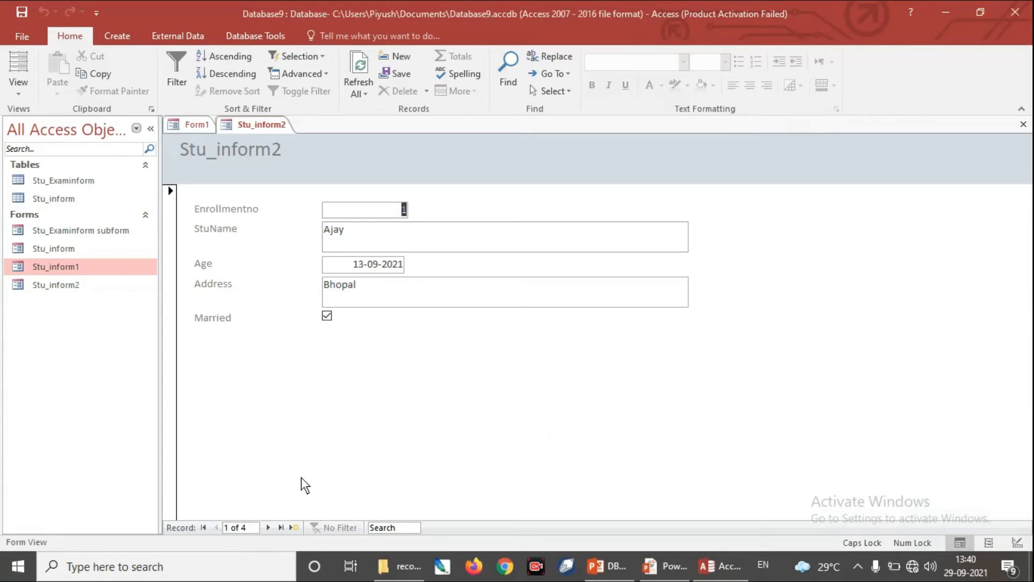
left_click(268, 528)
left_click(268, 528)
Step: Switch Stu_inform2 to Design View and extend the Detail section downward to a height of about 9.6 cm
left_click(117, 36)
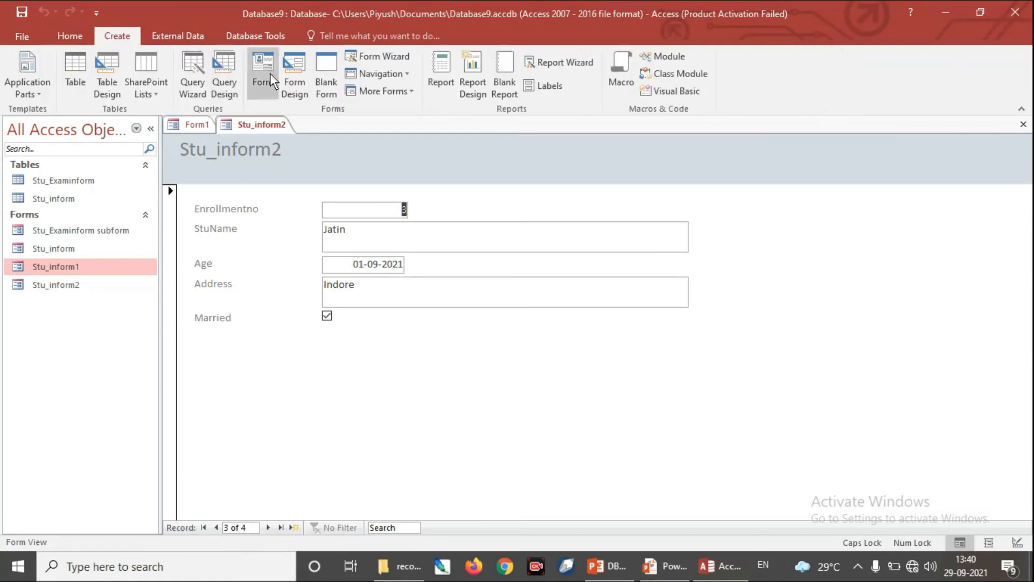
left_click(69, 41)
left_click(15, 96)
left_click(57, 182)
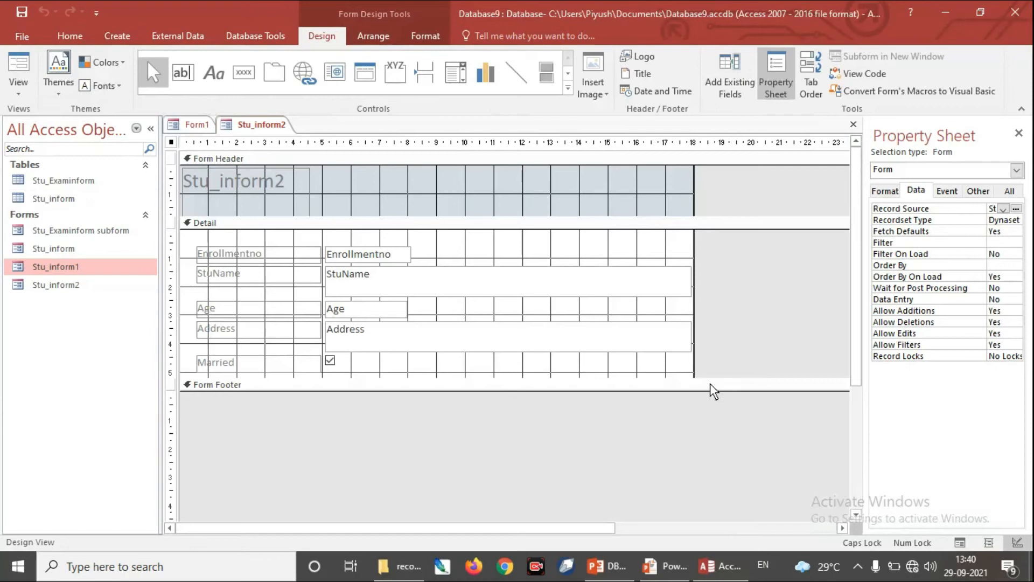
left_click_drag(710, 377, 726, 506)
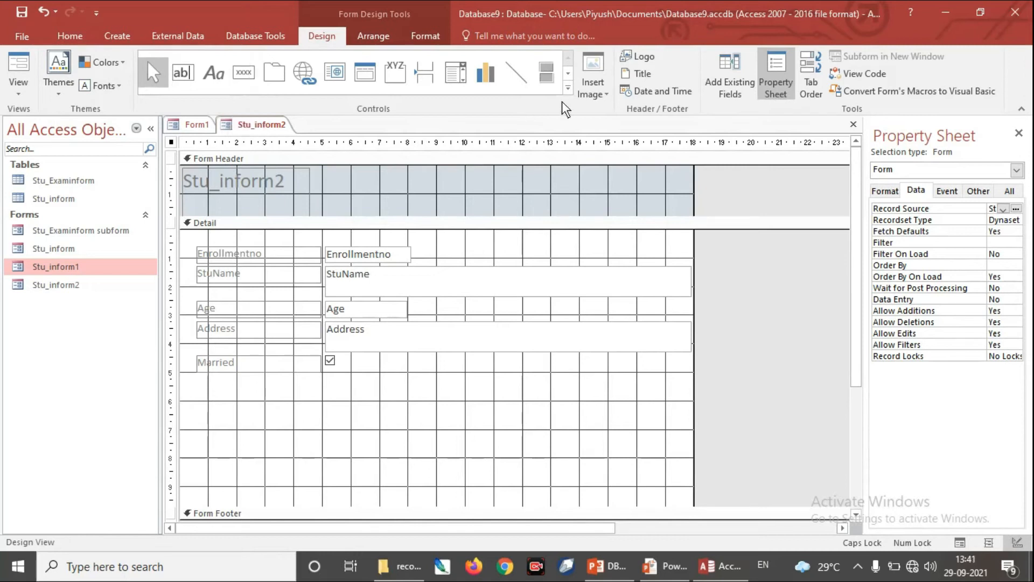
Step: Turn the Use Control Wizards option off and back on
left_click(569, 89)
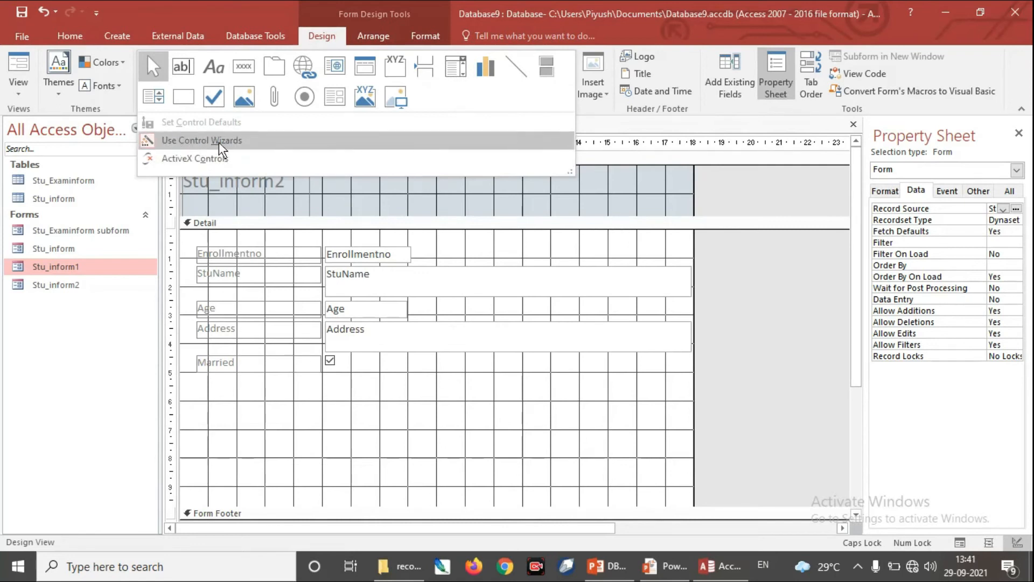
left_click(147, 139)
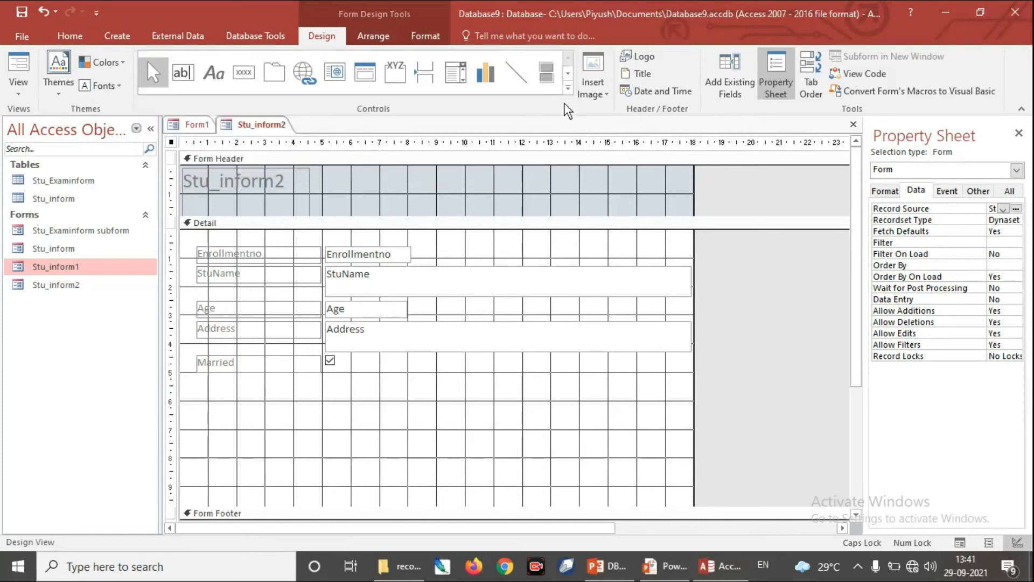
left_click(567, 89)
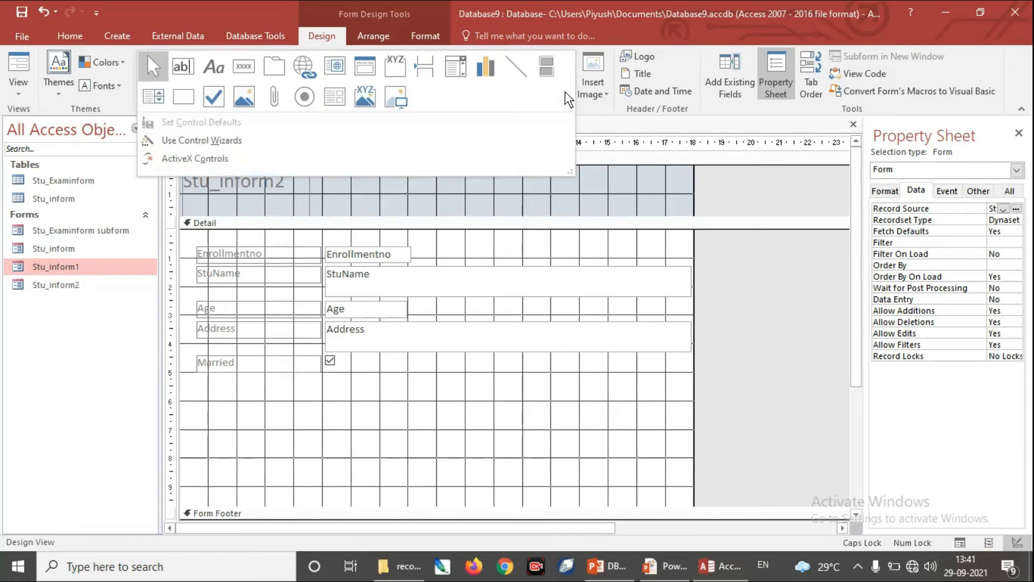
left_click(185, 141)
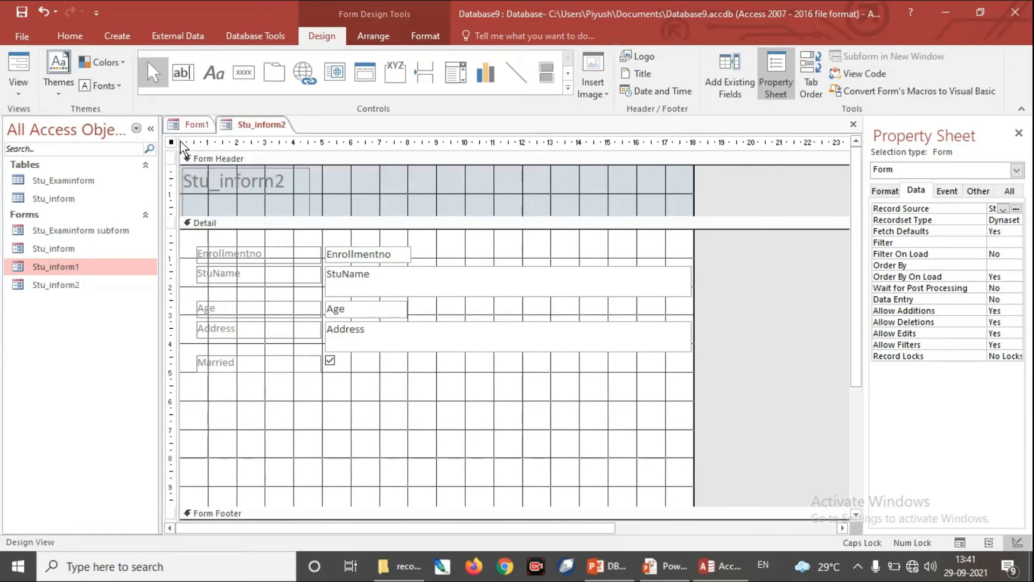
Step: Place a command button about 2 cm by 1.4 cm below the Married check box in the Detail section
left_click(569, 88)
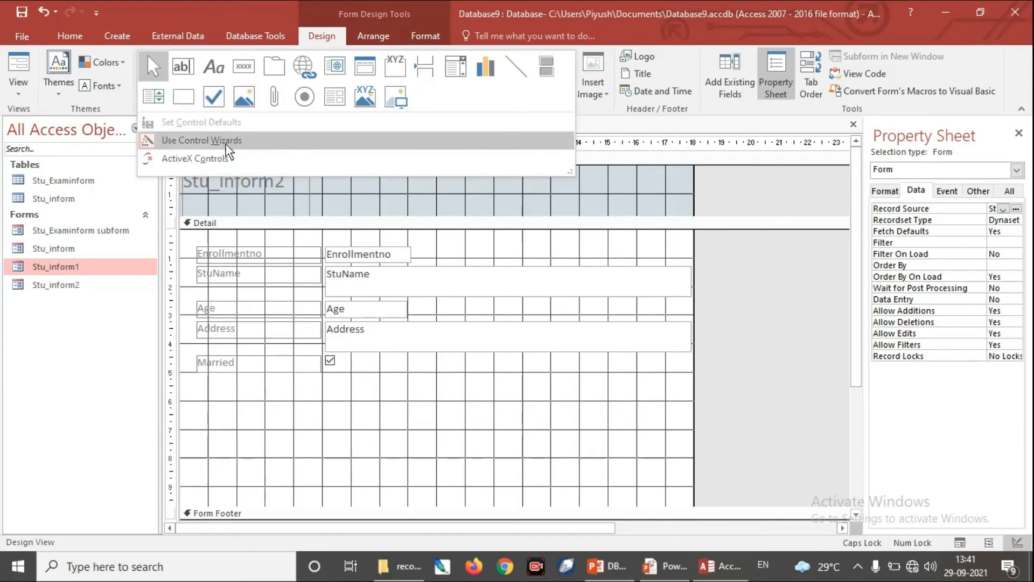
left_click(250, 67)
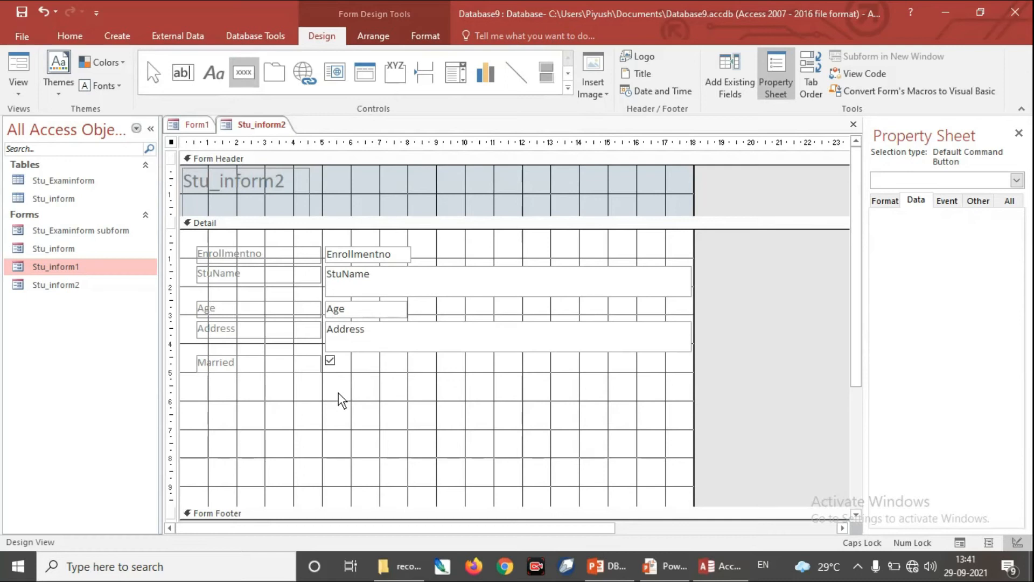
left_click_drag(338, 392, 397, 431)
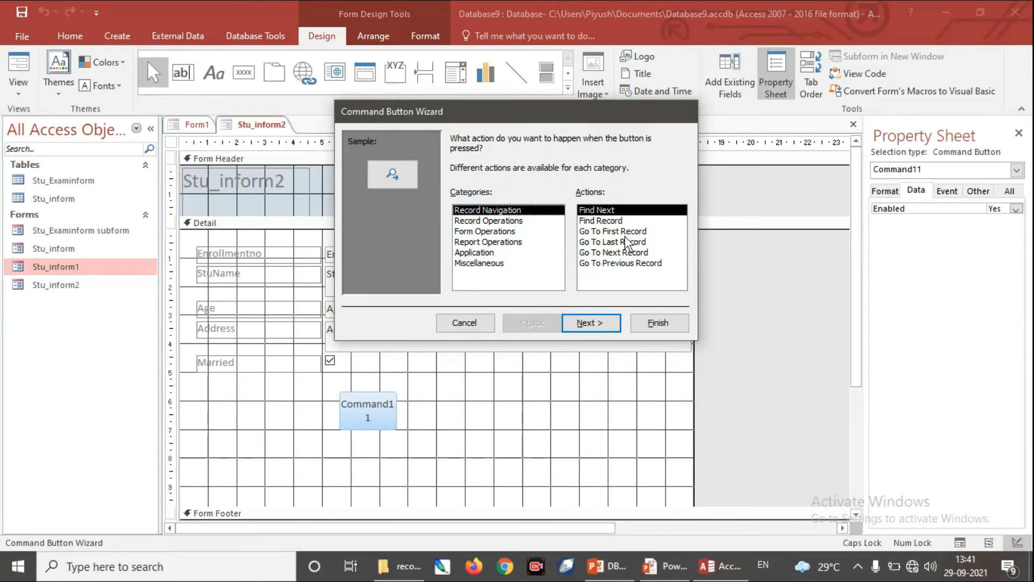
Step: Complete the Command Button Wizard with the Record Navigation action Go To Last Record, the Go To Last picture and the default name
left_click(632, 252)
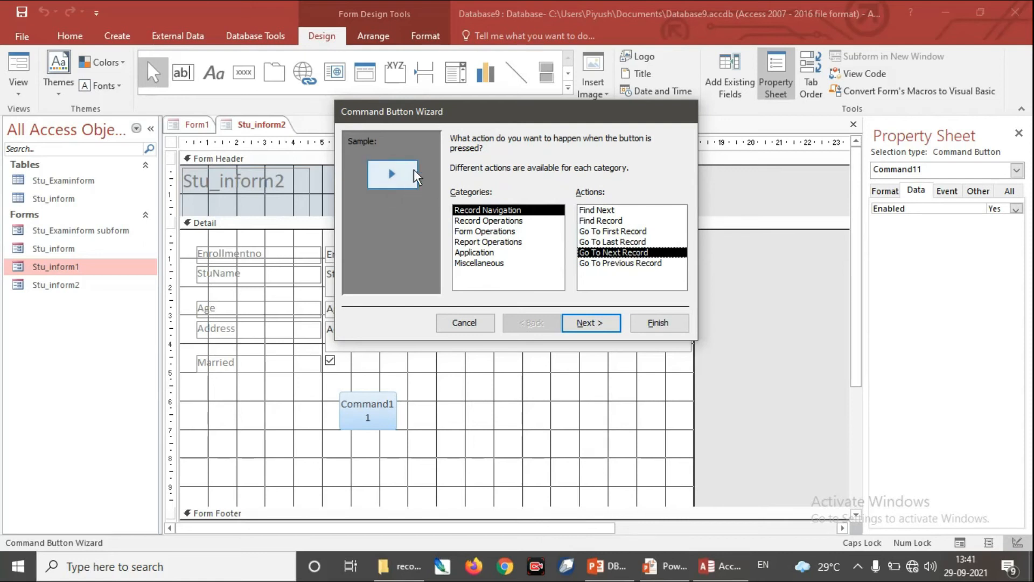
left_click(637, 263)
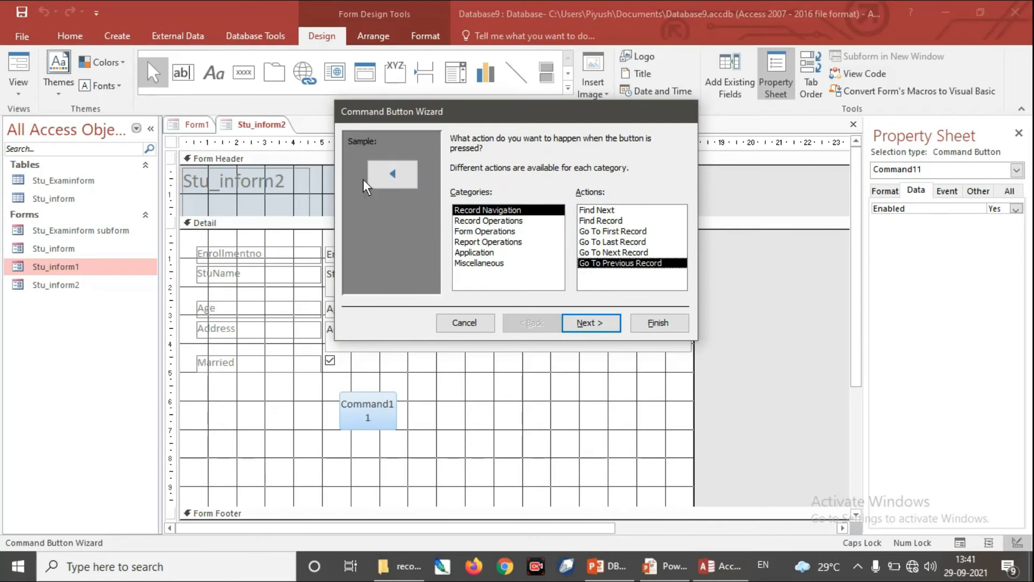
left_click(632, 252)
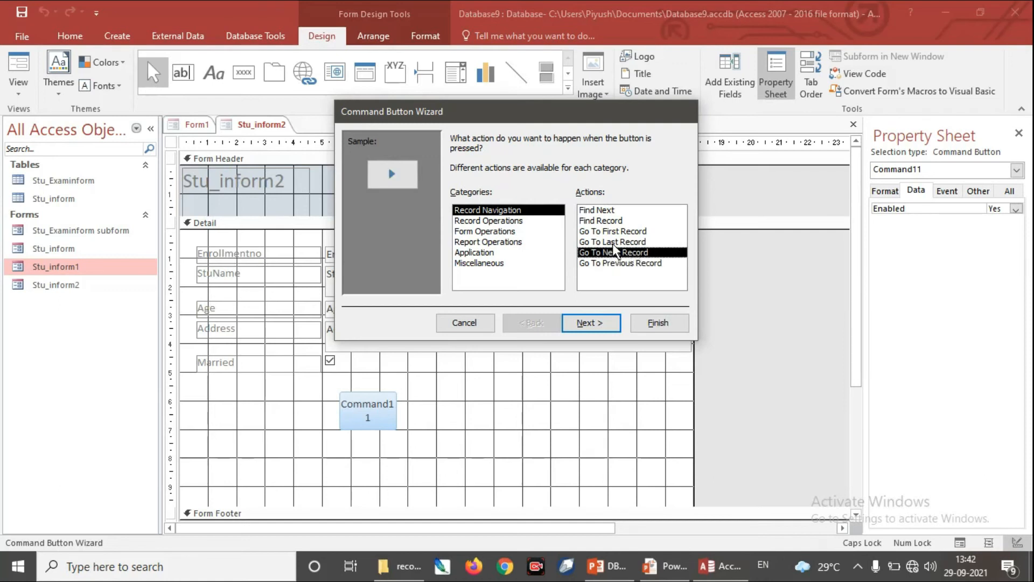
left_click(613, 241)
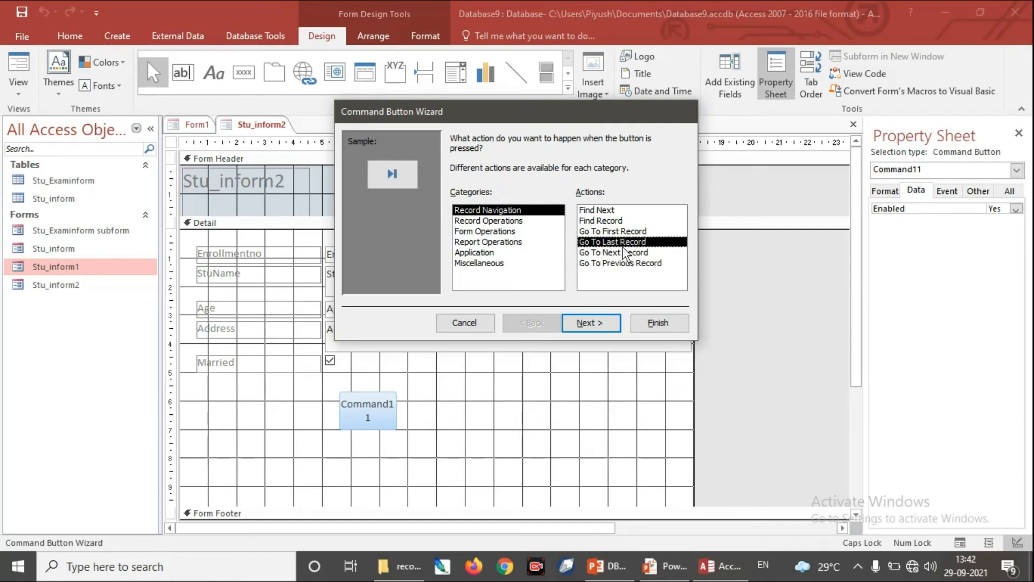
left_click(603, 322)
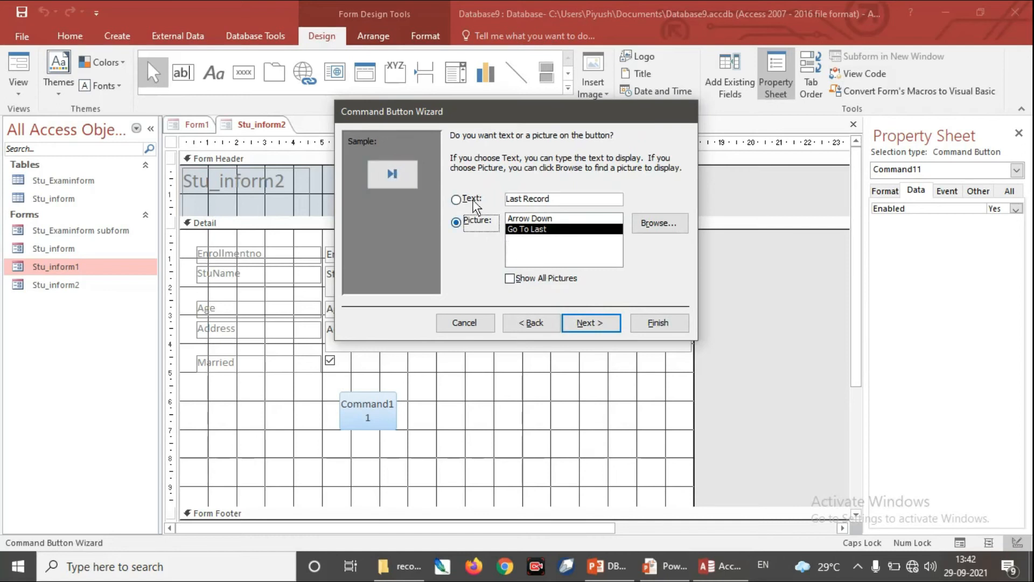
left_click(604, 321)
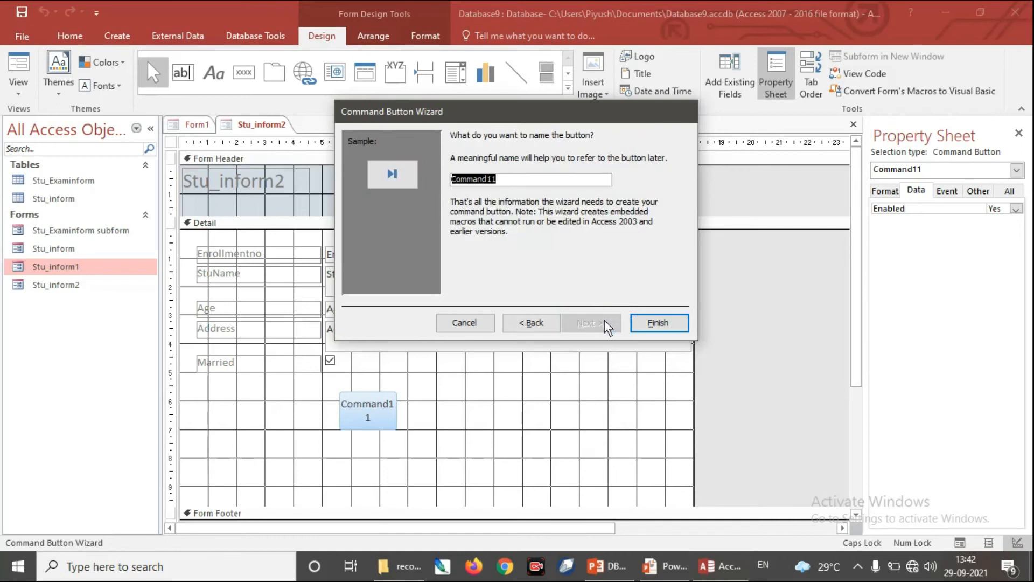
left_click(658, 324)
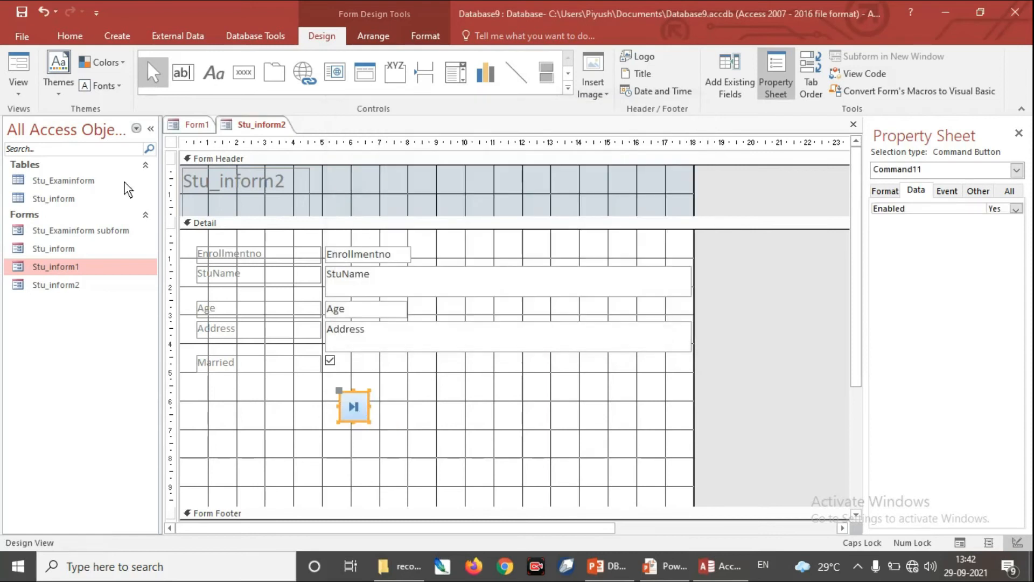
Step: View Stu_inform2 in Form View and test the new button by jumping to the last record
left_click(18, 94)
left_click(39, 122)
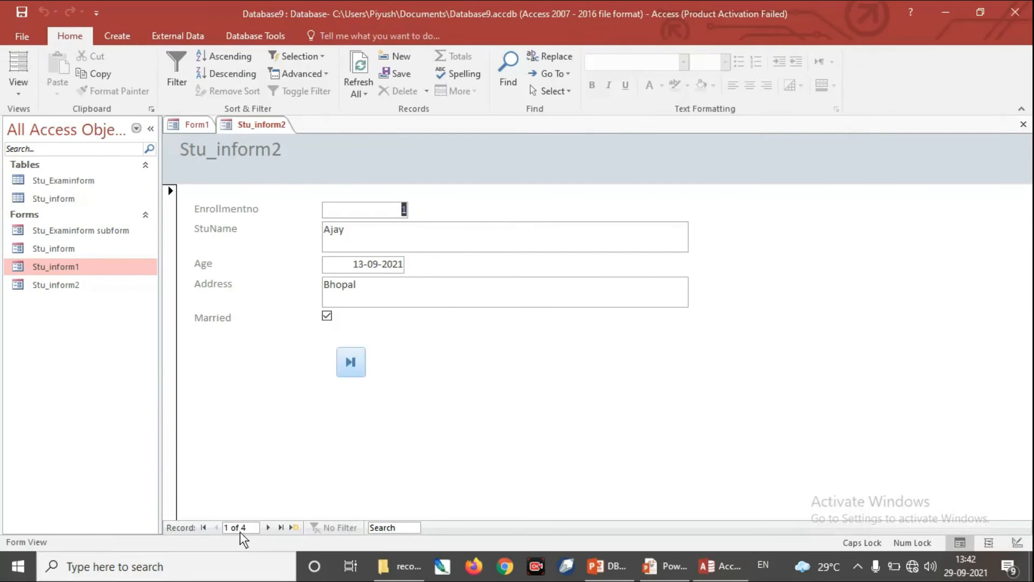
left_click(350, 363)
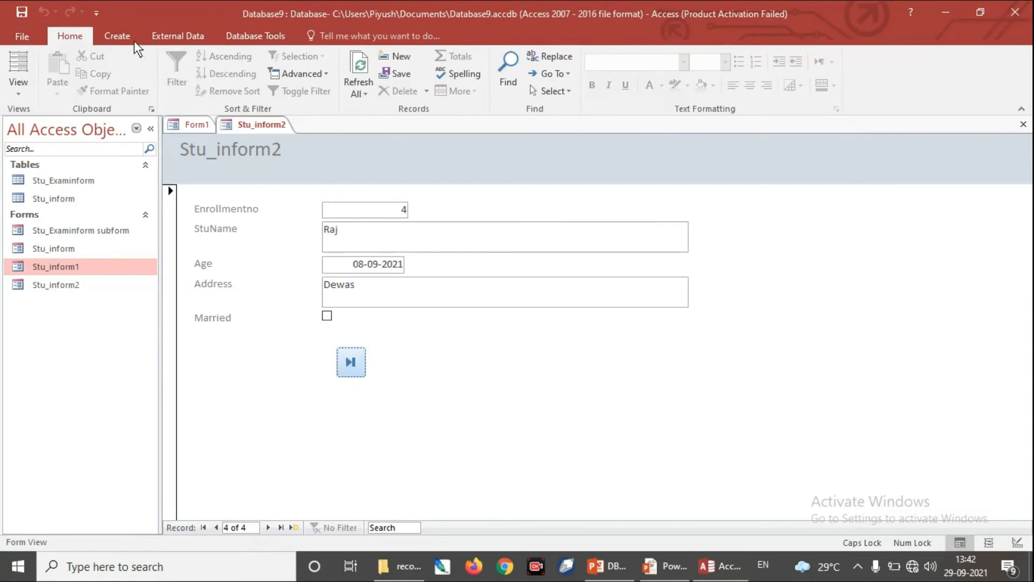
Step: Return Stu_inform2 to Design View
left_click(118, 38)
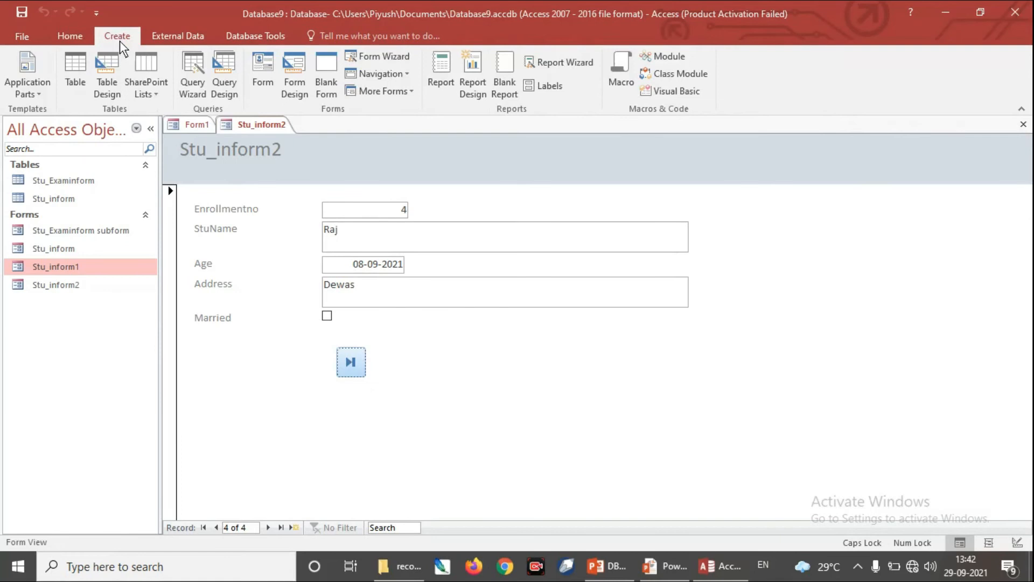
left_click(74, 37)
left_click(20, 95)
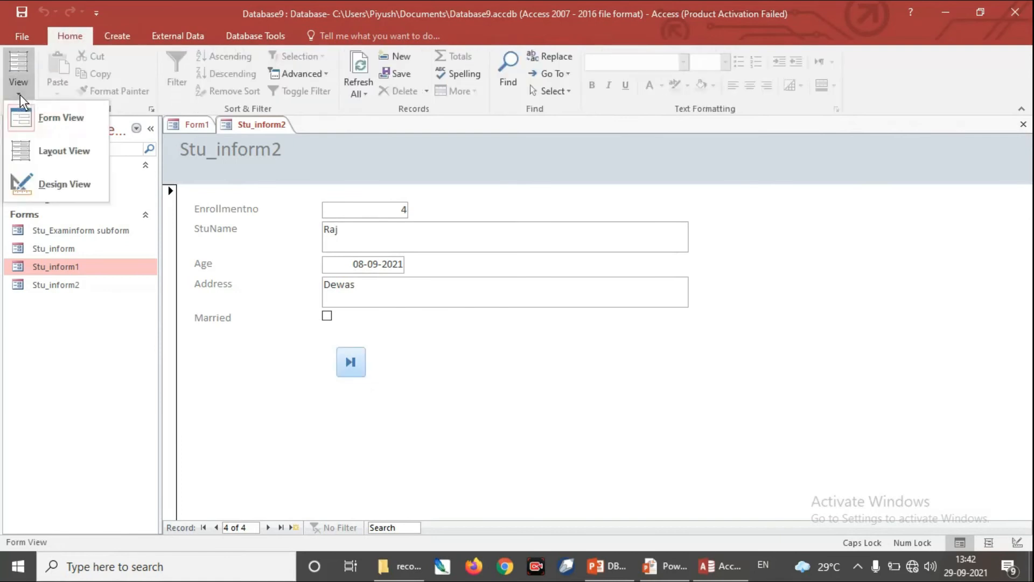
left_click(46, 184)
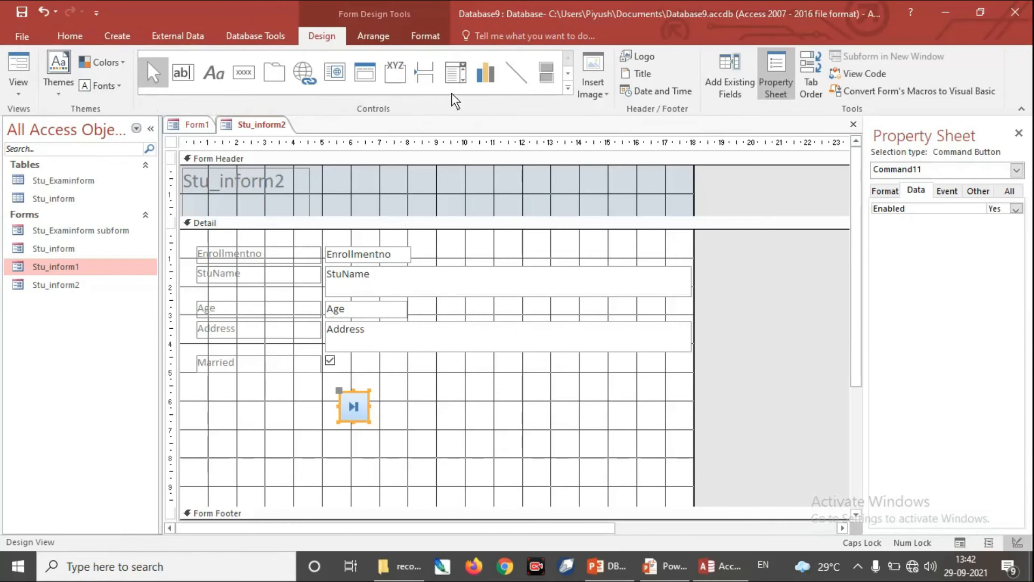
left_click(569, 88)
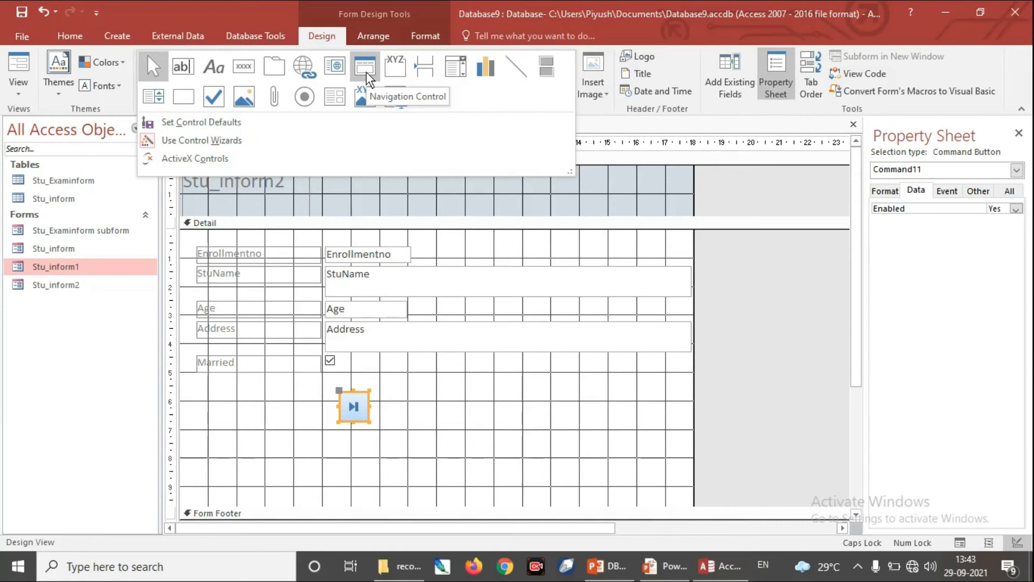
left_click(16, 95)
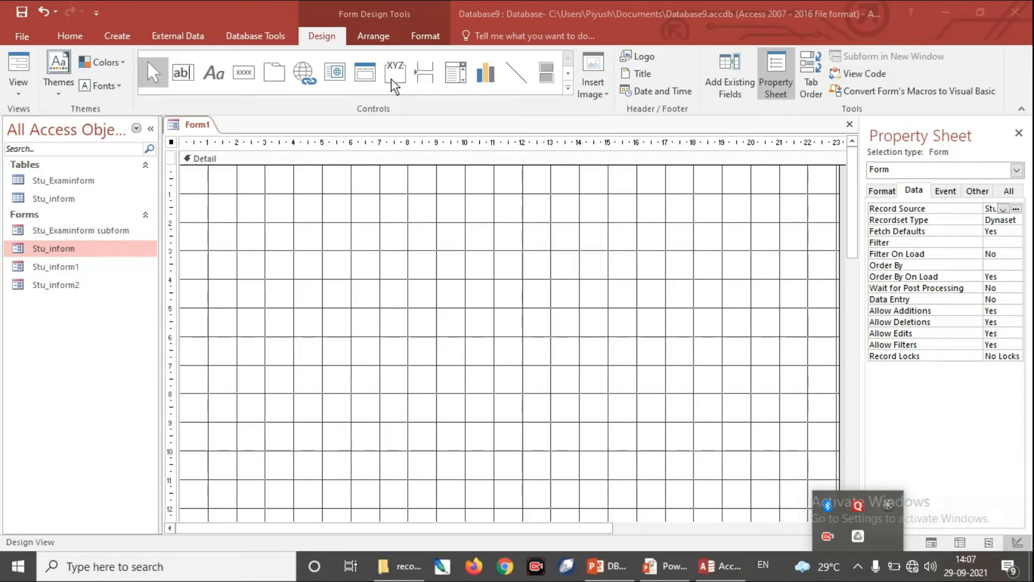
Step: Place a navigation control about 22 cm by 11 cm in the Detail section of Form1
left_click(367, 76)
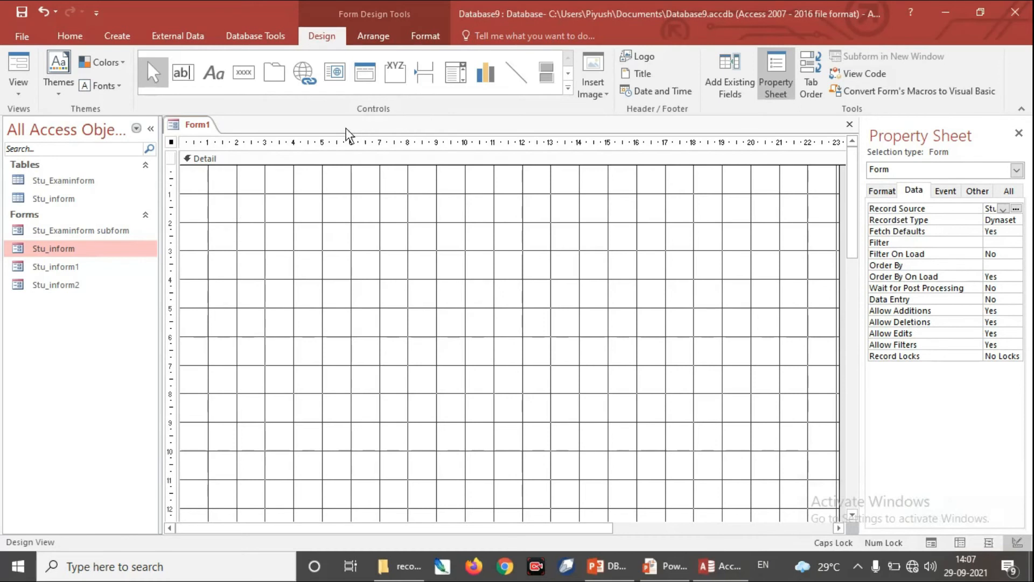
left_click(373, 78)
left_click_drag(194, 191, 824, 496)
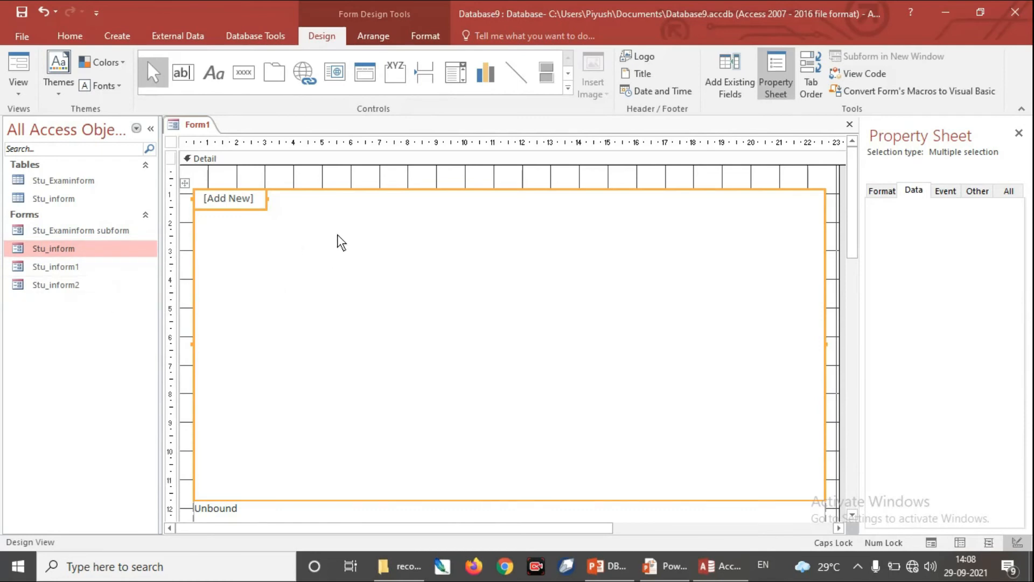
right_click(241, 199)
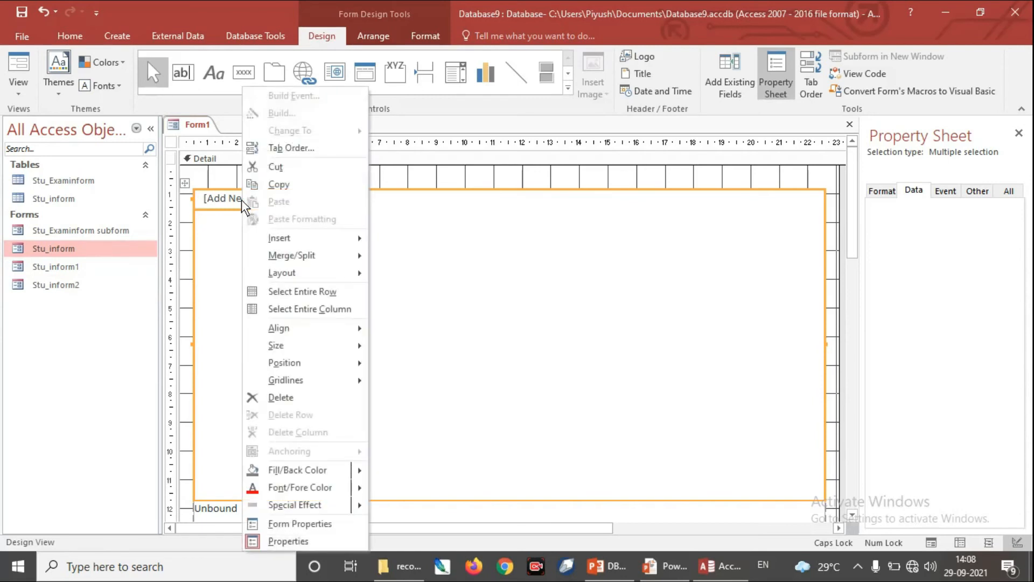
left_click(297, 543)
right_click(392, 186)
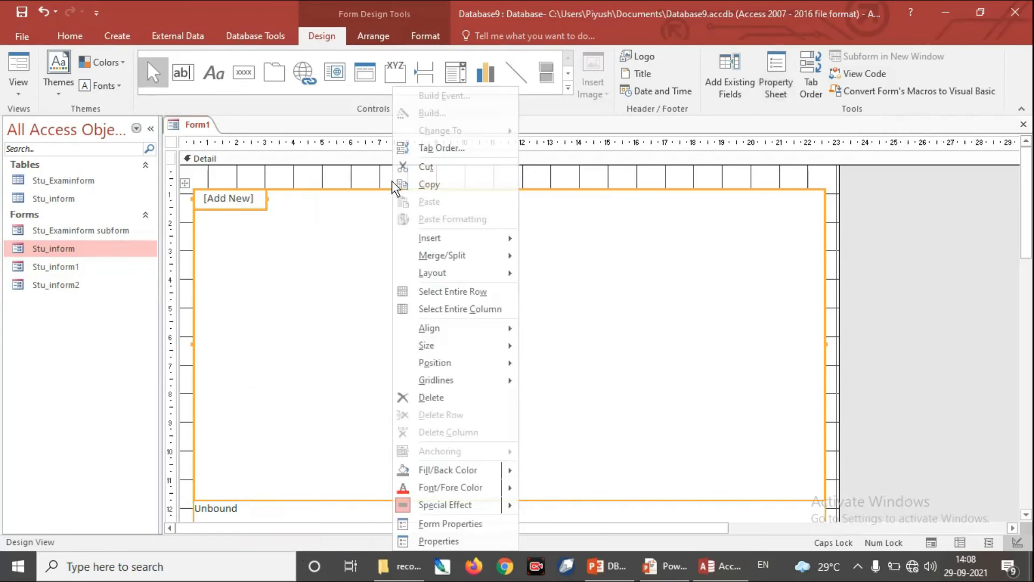
left_click(280, 186)
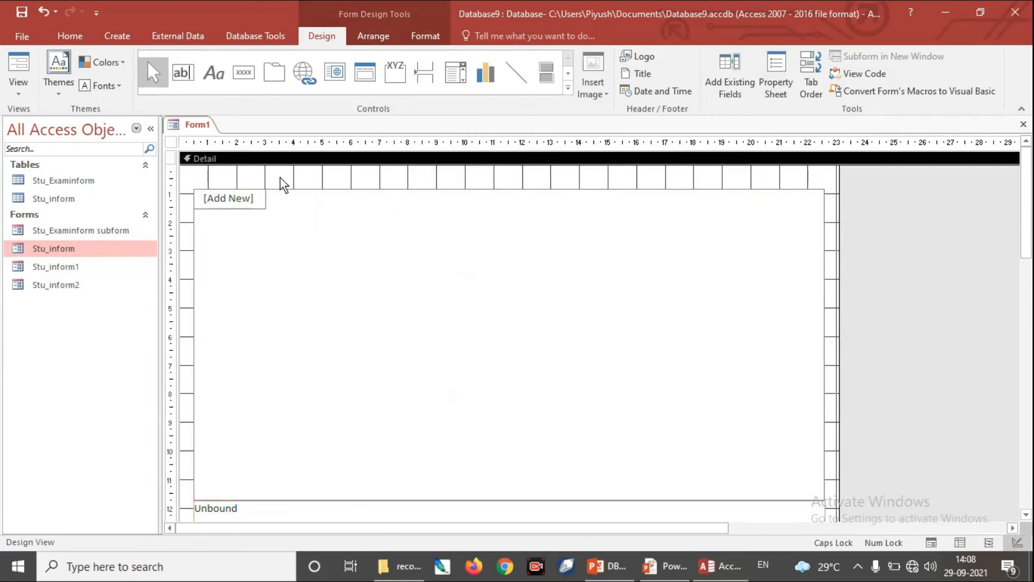
right_click(293, 183)
left_click(384, 371)
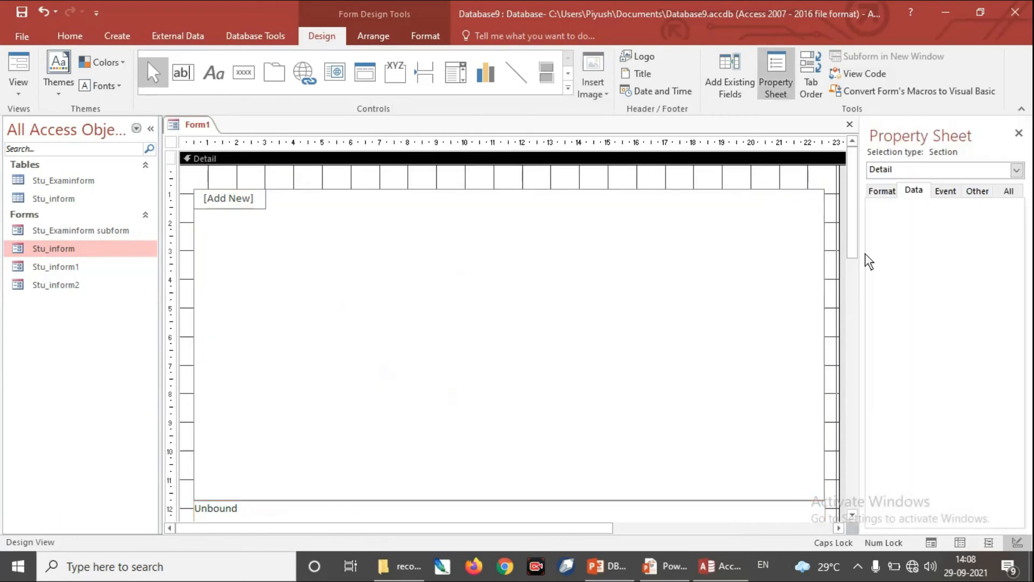
Step: Add a first button to the navigation control and set its Navigation Target Name to the Stu_inform form
left_click(534, 267)
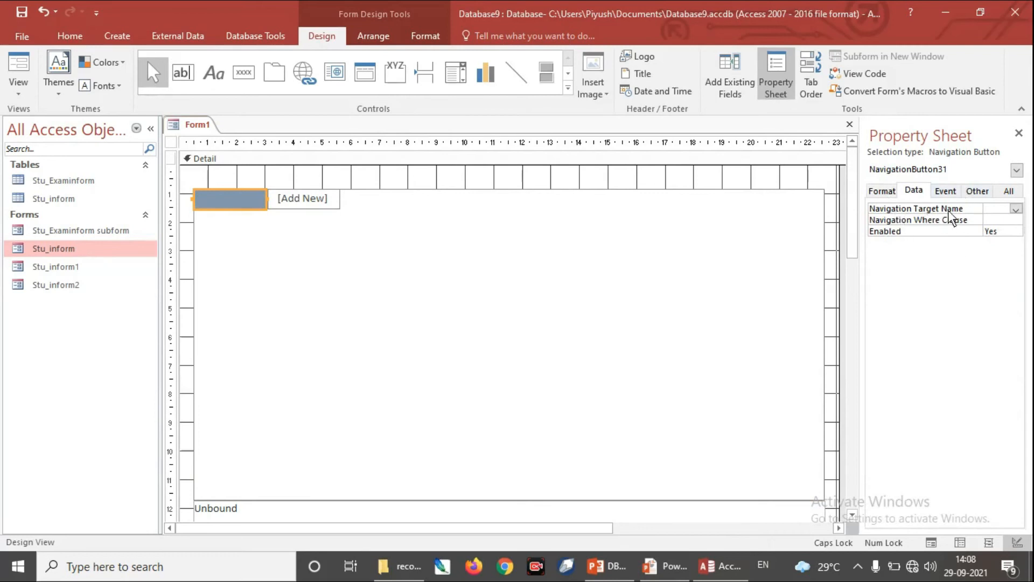
left_click_drag(863, 251, 829, 250)
left_click(1016, 209)
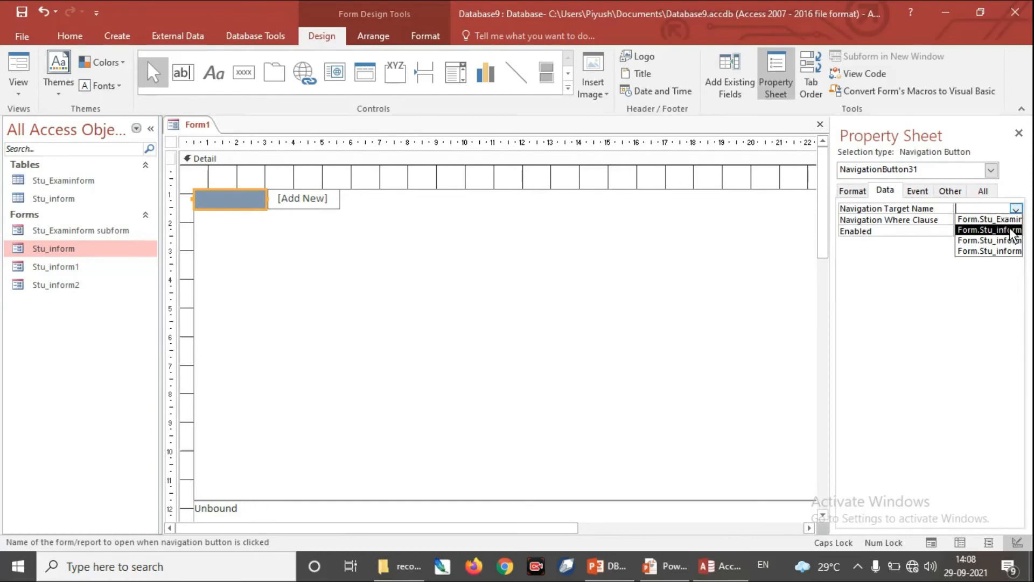
left_click(1011, 229)
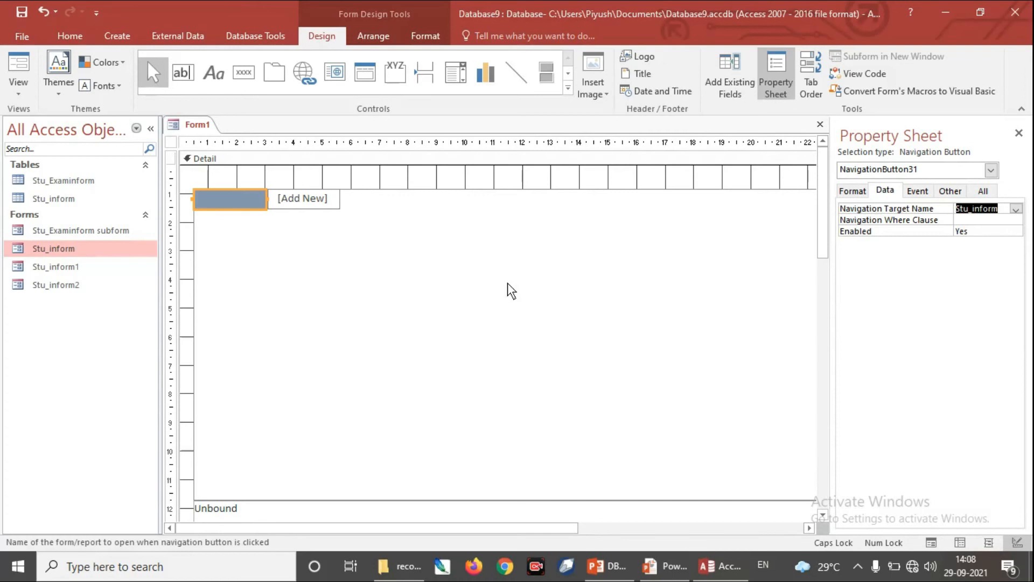
Step: Add a second navigation button beside the first and set its Navigation Target Name to the Stu_inform1 form
left_click(318, 205)
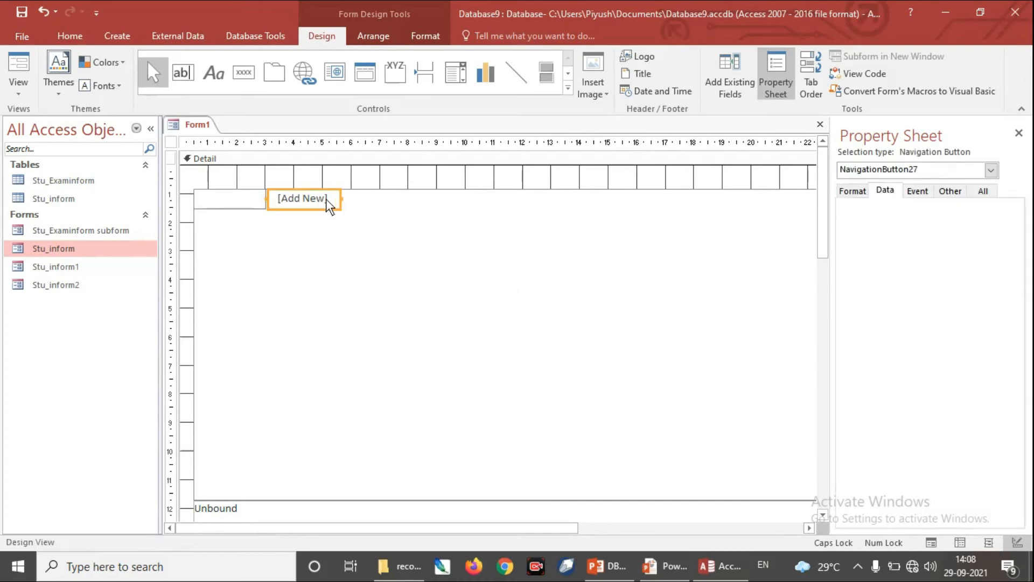
right_click(329, 199)
left_click(321, 201)
left_click(918, 191)
left_click(875, 192)
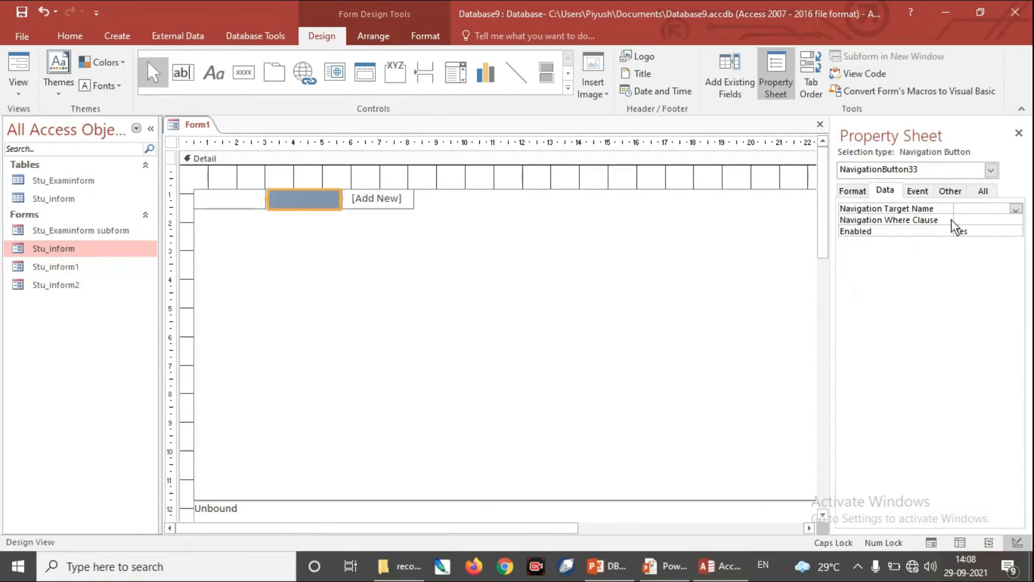
left_click(1015, 211)
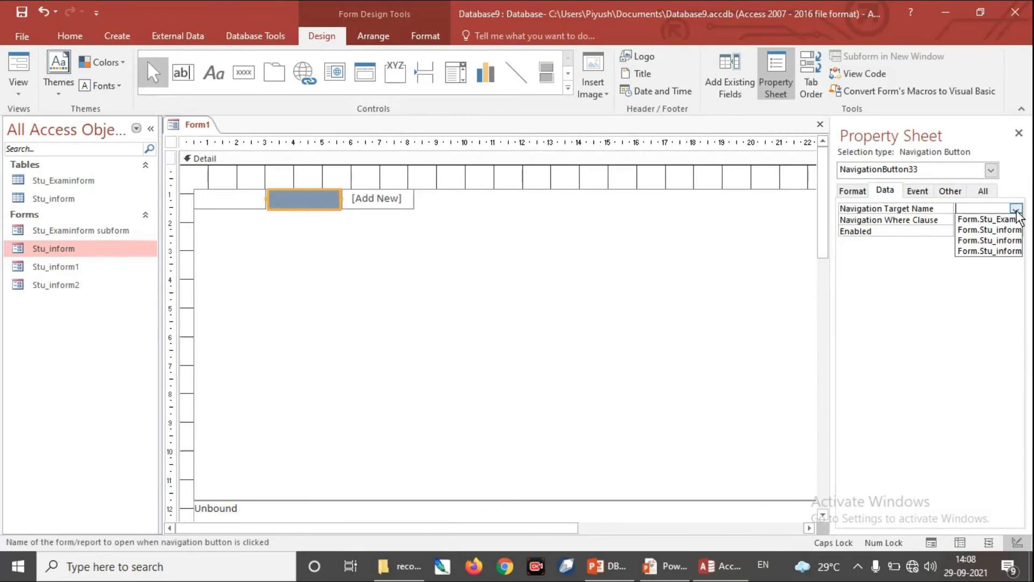
left_click(1018, 242)
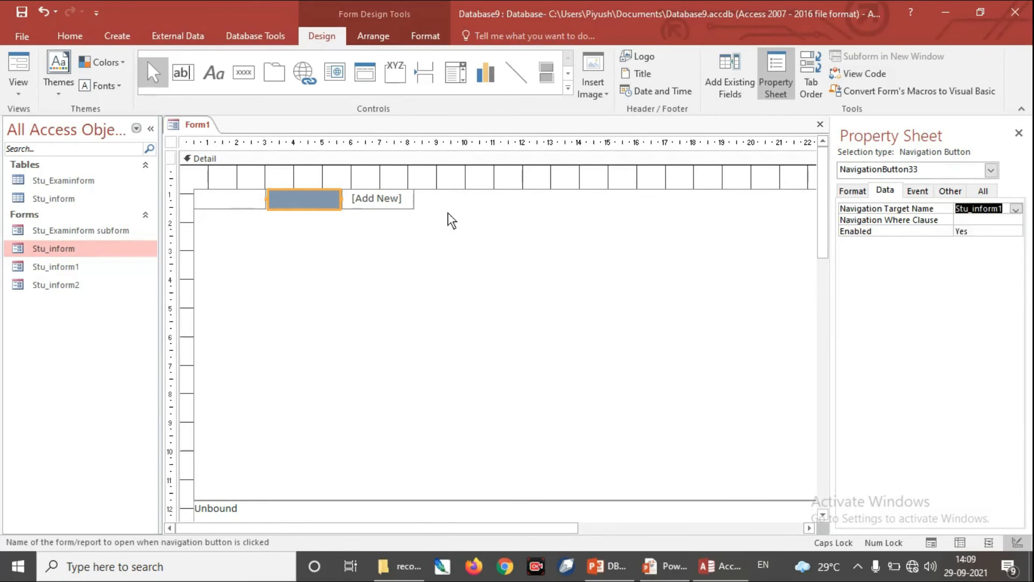
Step: View Form1 in Form View and test the second navigation button by opening its target form
left_click(21, 85)
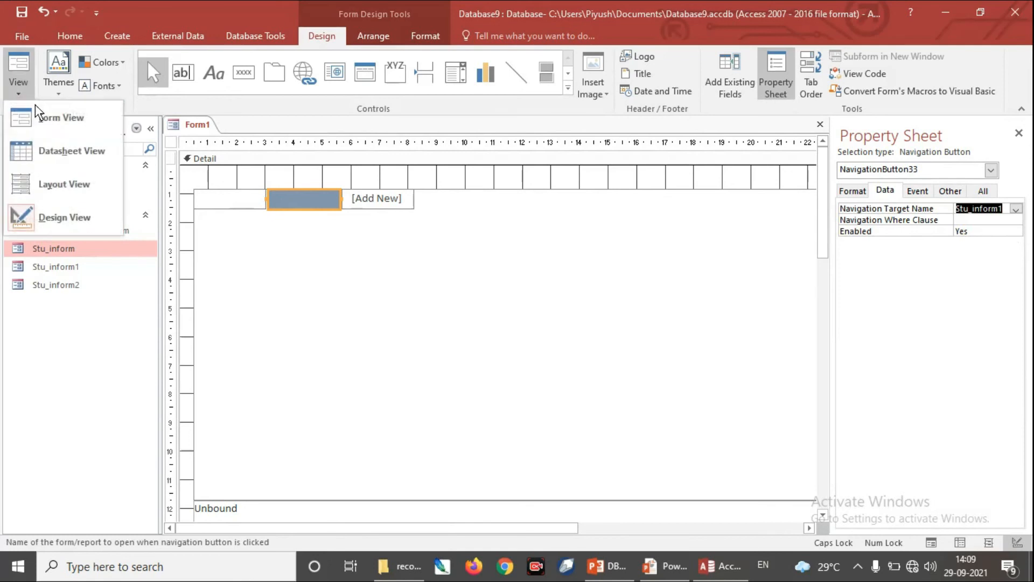
left_click(44, 113)
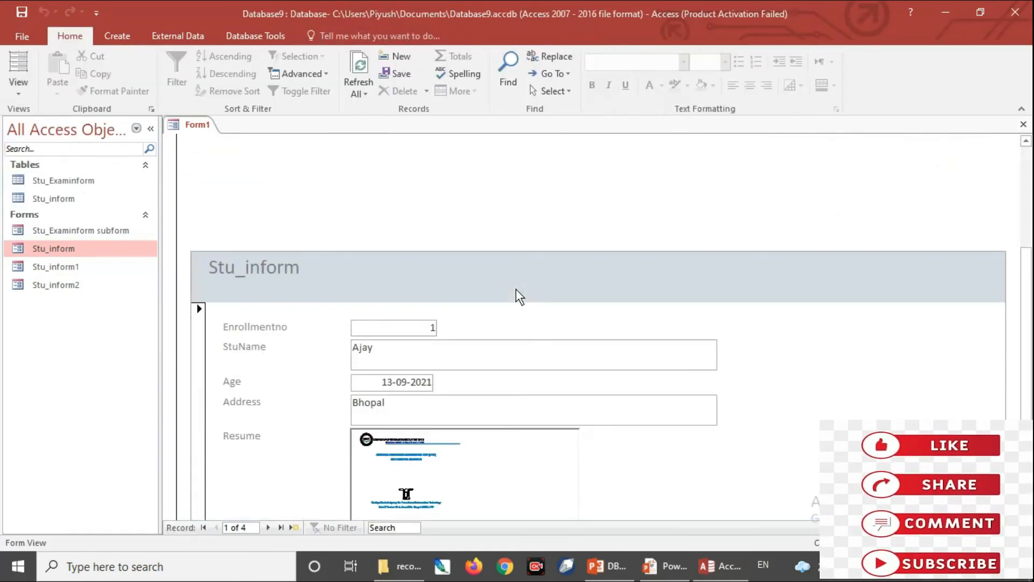
scroll(547, 310, "up", 5)
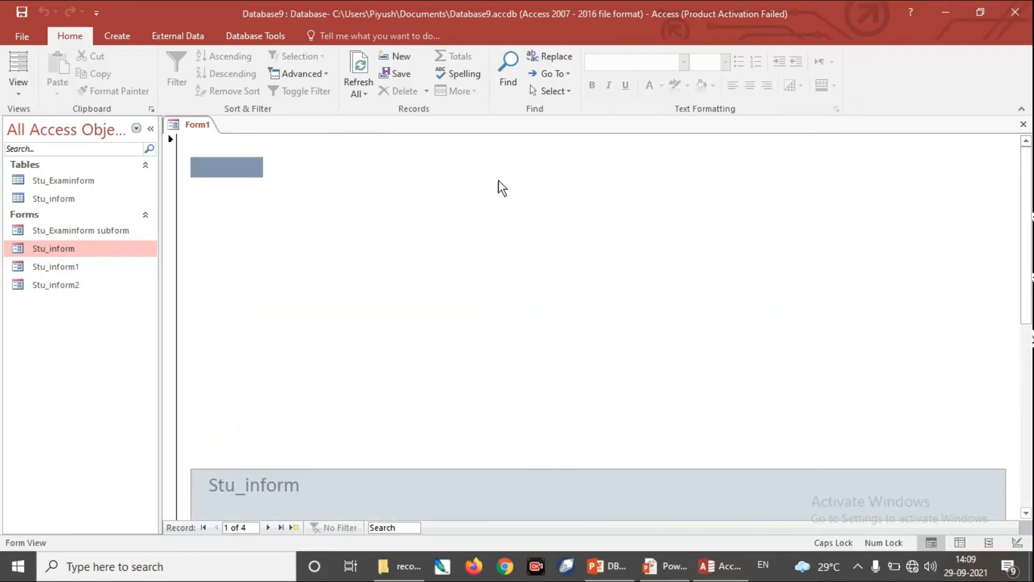
left_click(290, 167)
left_click_drag(1025, 249, 1031, 275)
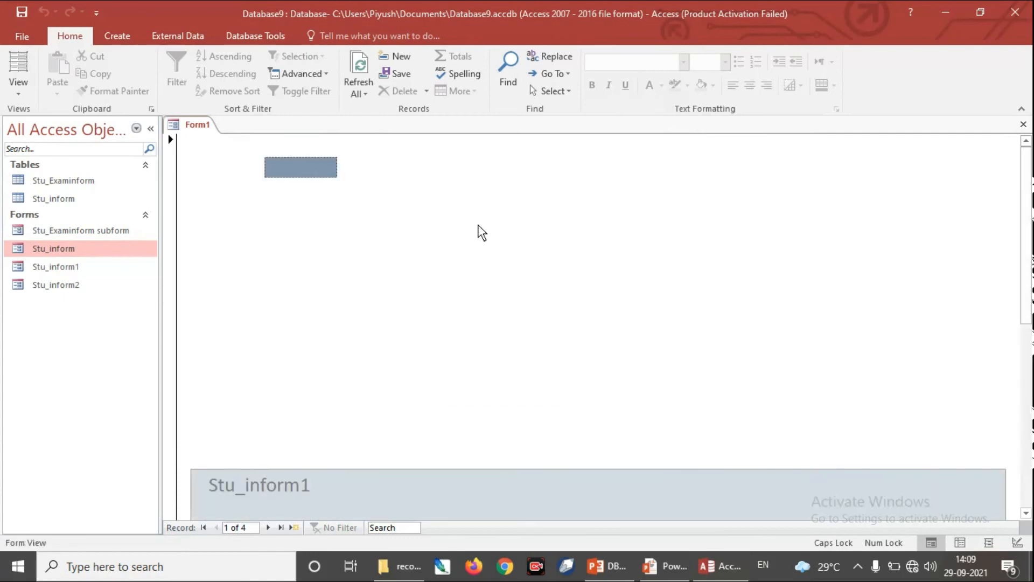
Step: Return Form1 to Design View and move the navigation control up to the upper edge of the Detail section
left_click(19, 85)
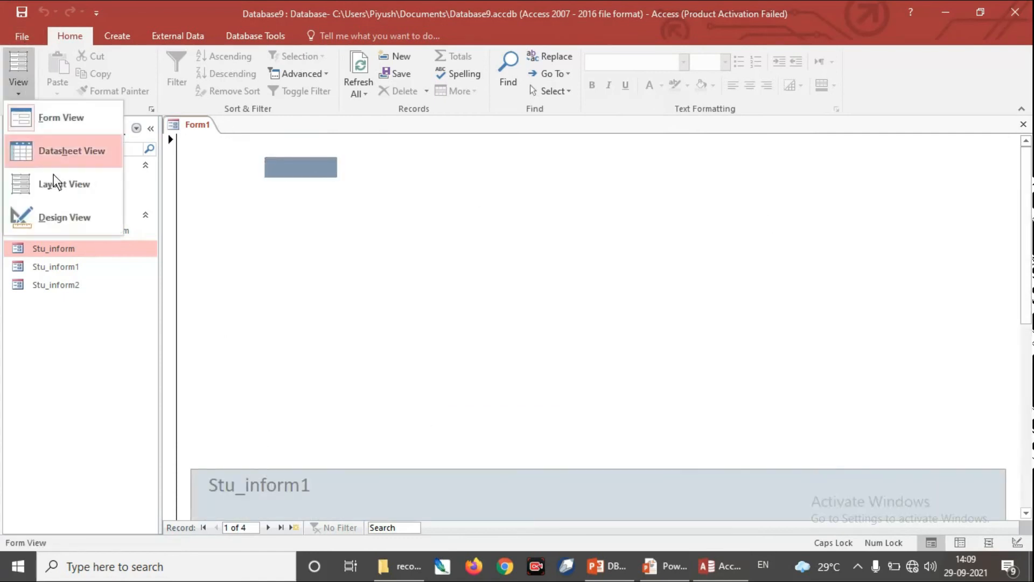
left_click(80, 221)
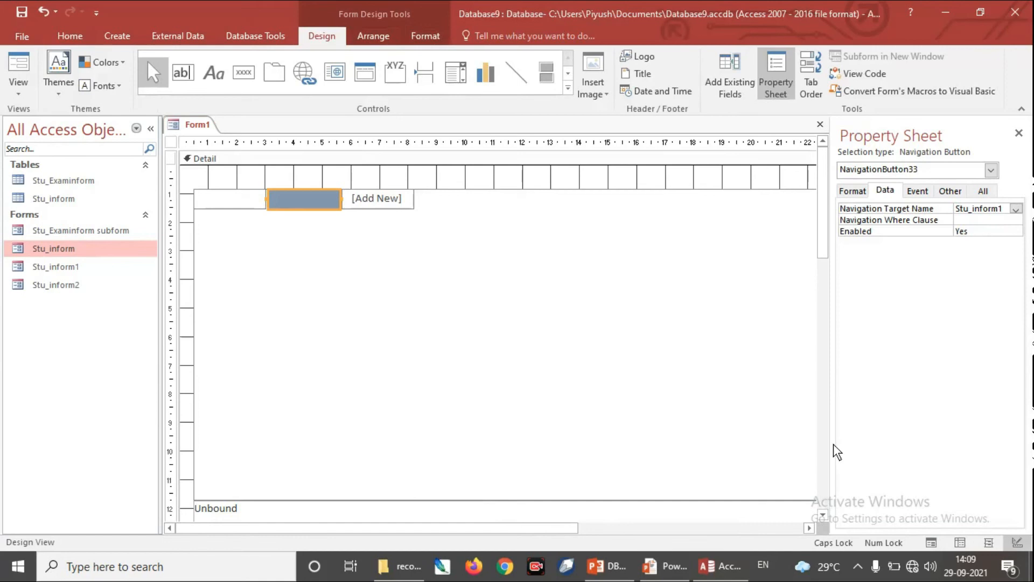
left_click_drag(832, 441, 915, 455)
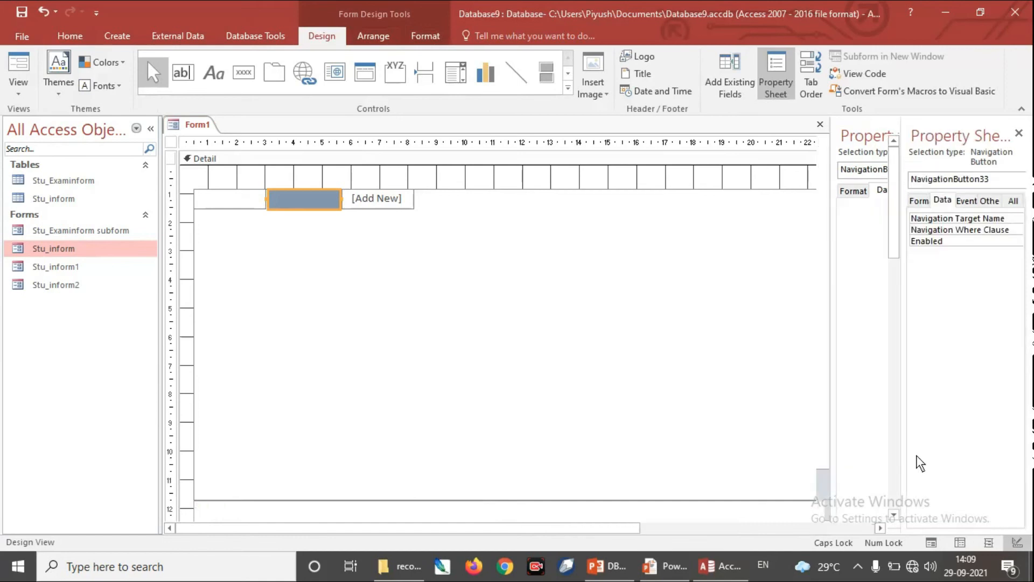
left_click_drag(546, 238, 544, 214)
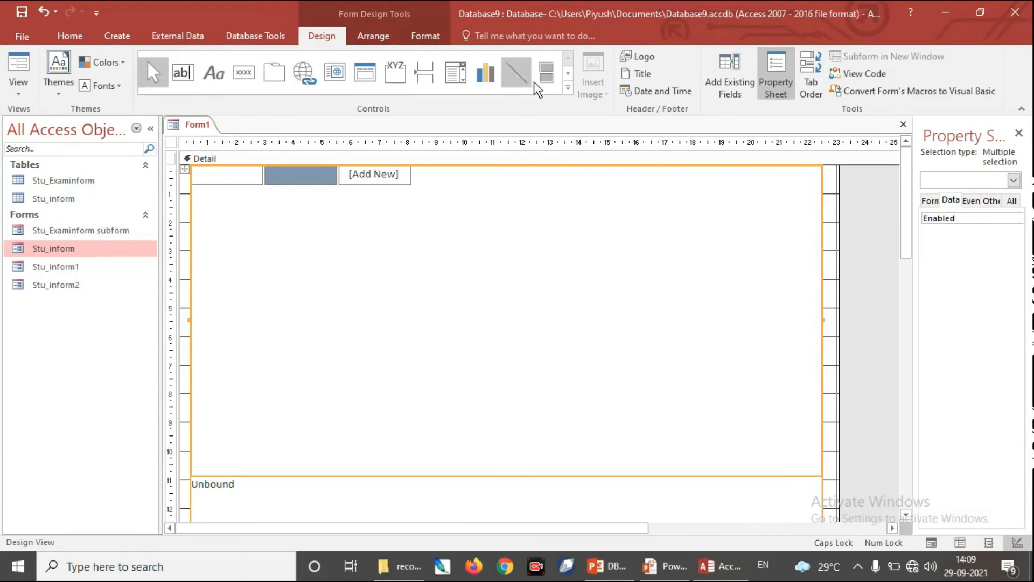
left_click(568, 87)
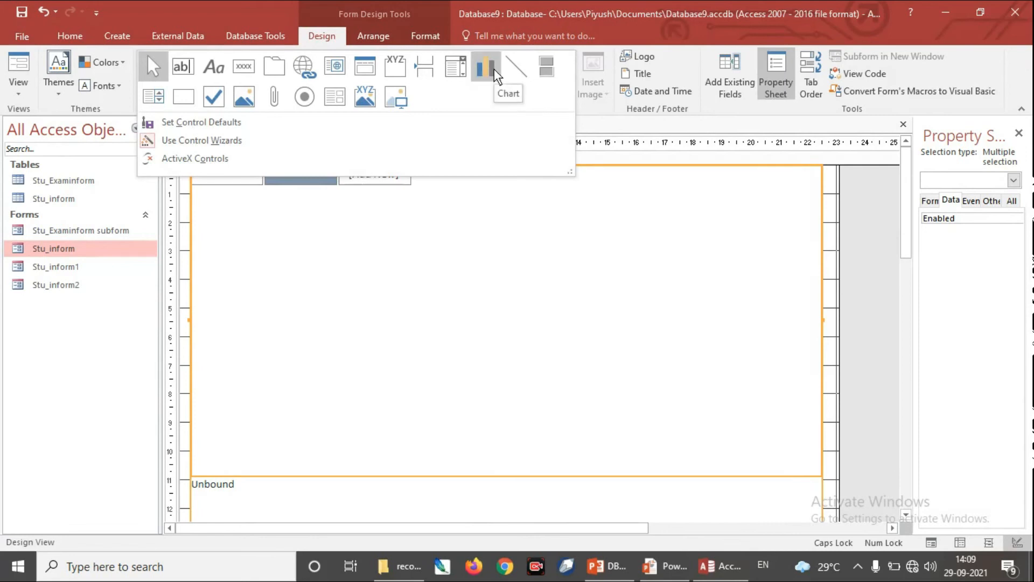
left_click(6, 113)
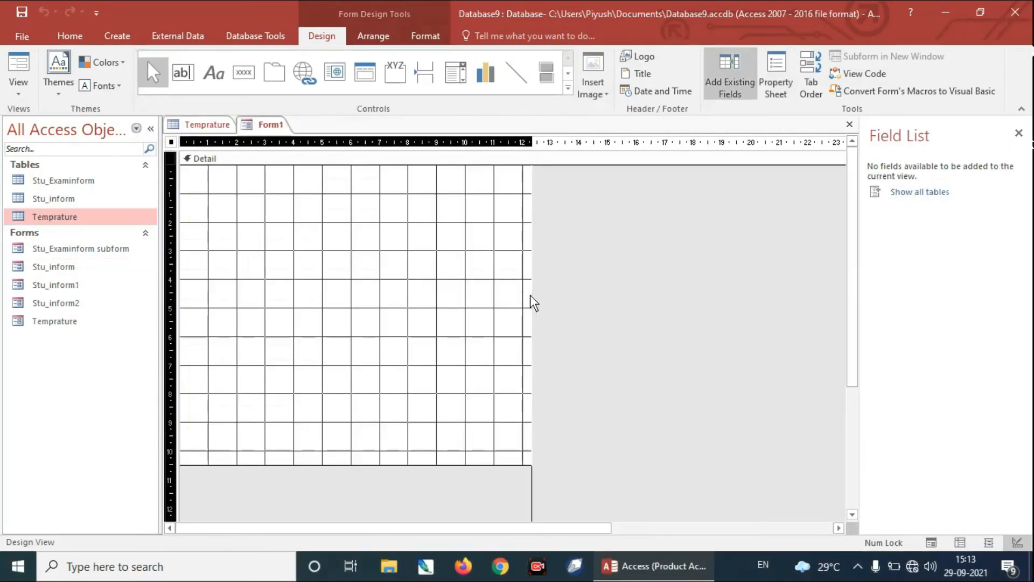
Step: Enlarge the blank Form1's Detail section to about 22.4 cm wide and 12.4 cm high
left_click_drag(530, 295, 819, 344)
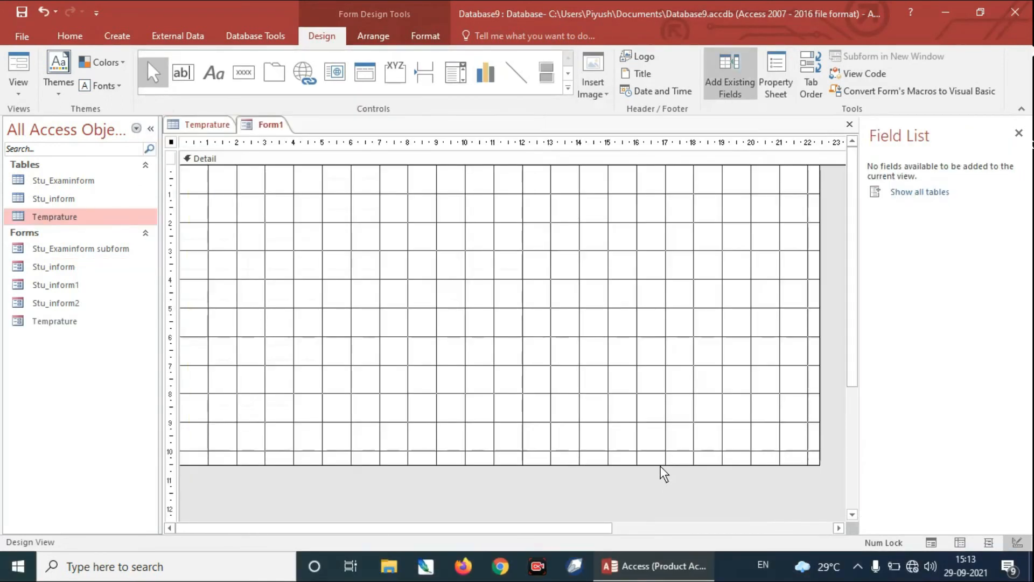
left_click_drag(677, 507, 682, 519)
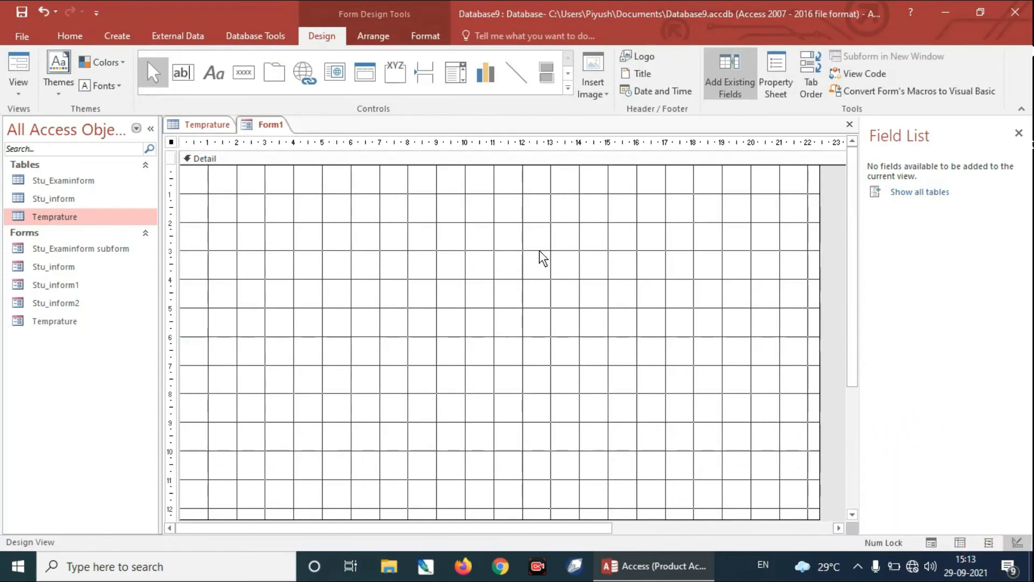
Step: Review the Temprature table's records and place a chart about 13.7 cm by 7.7 cm in Form1's Detail section
left_click(212, 125)
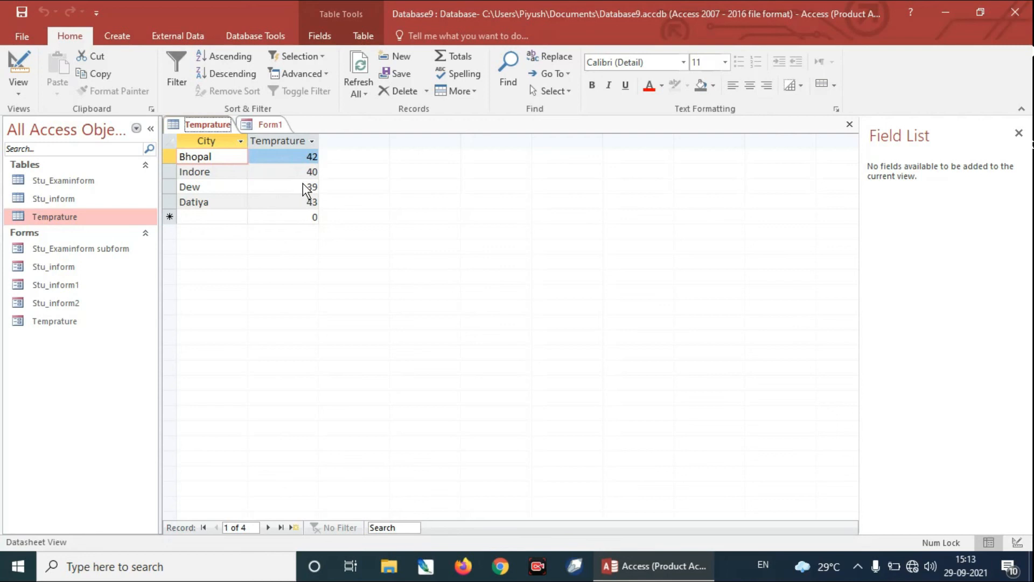
left_click(271, 125)
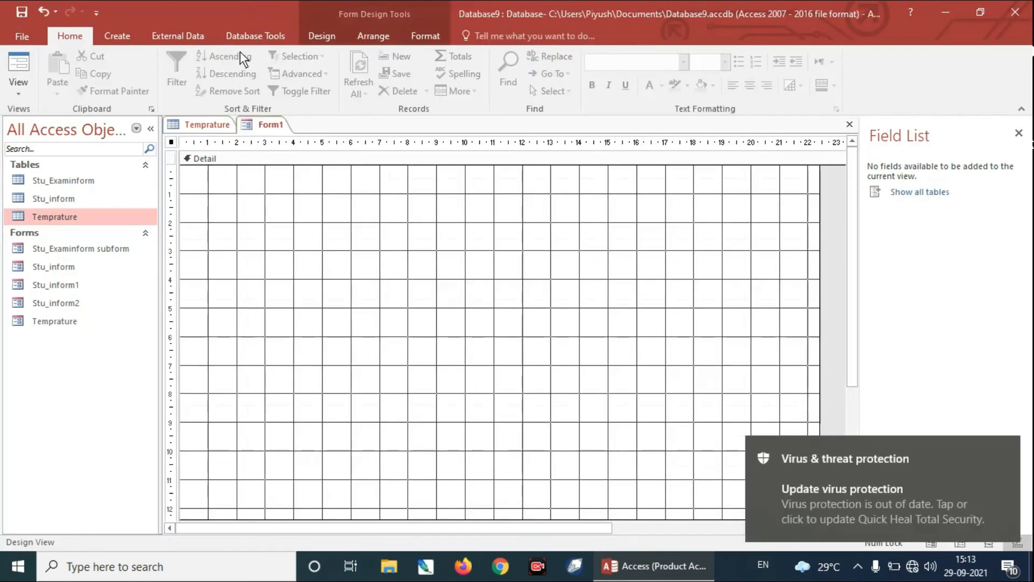
left_click(323, 36)
left_click(487, 75)
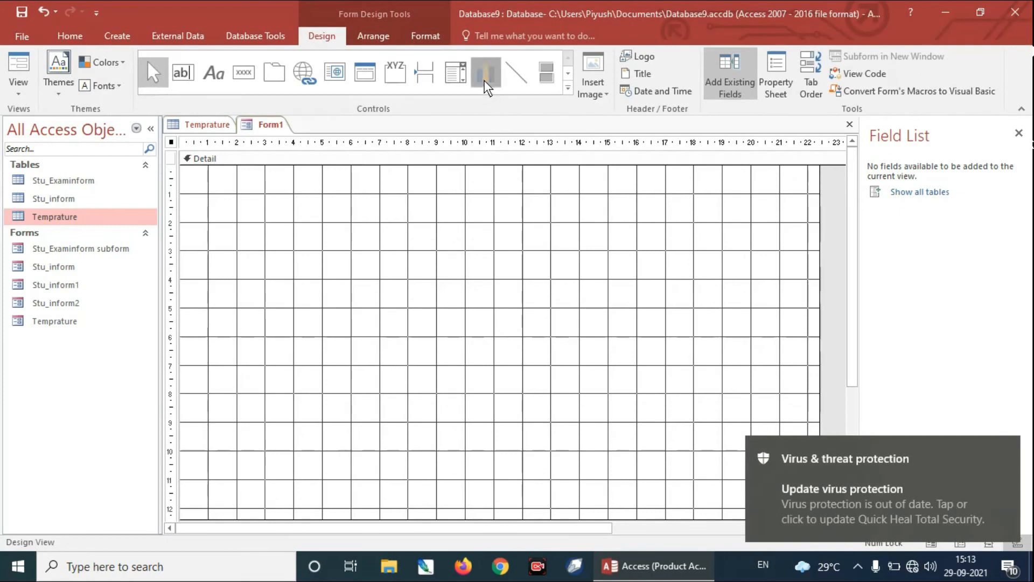
left_click_drag(276, 216, 669, 434)
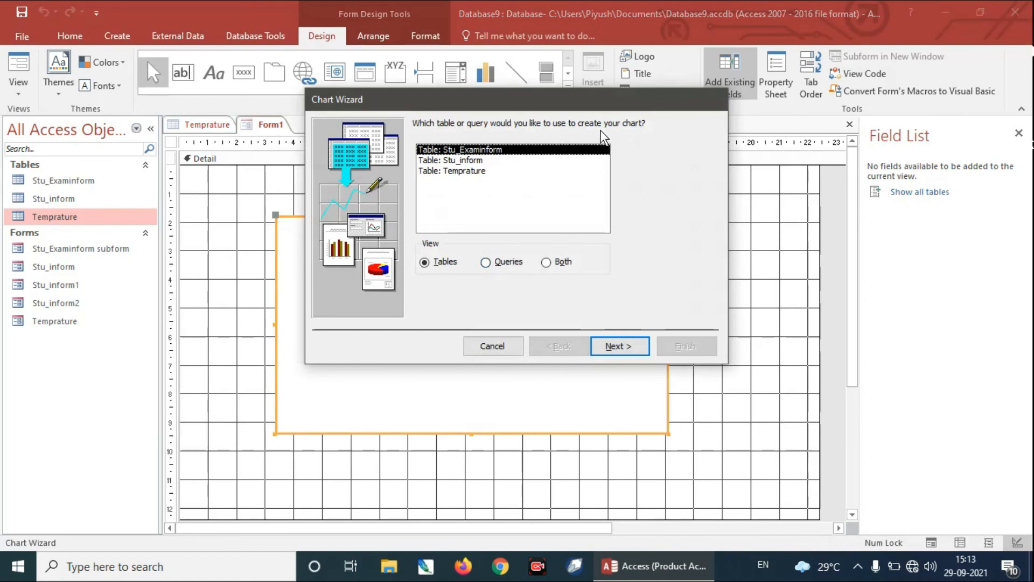
Step: Base the chart on the Temprature table, include both its City and Temprature fields, and proceed to the chart type choice
left_click(477, 171)
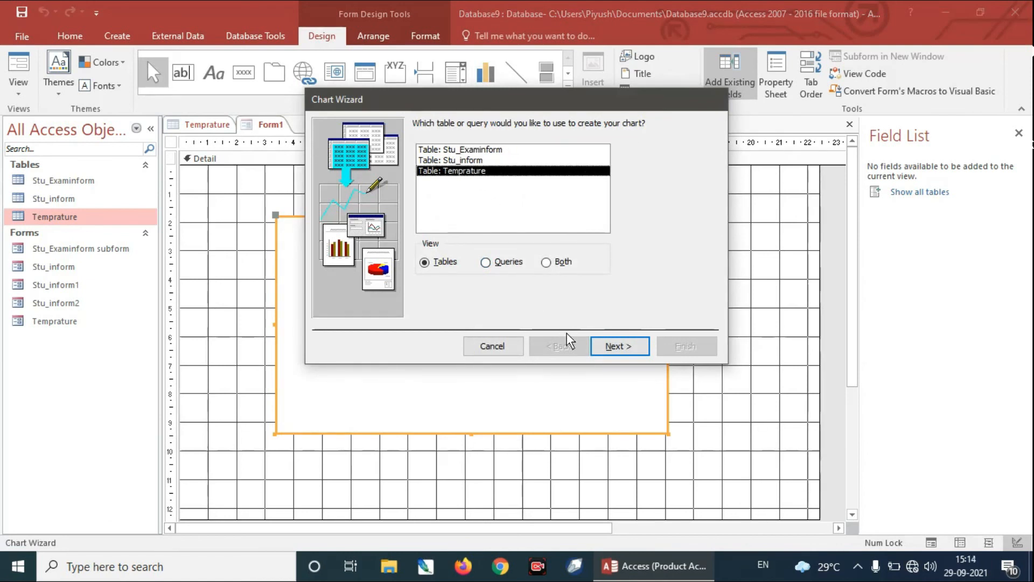
left_click(625, 347)
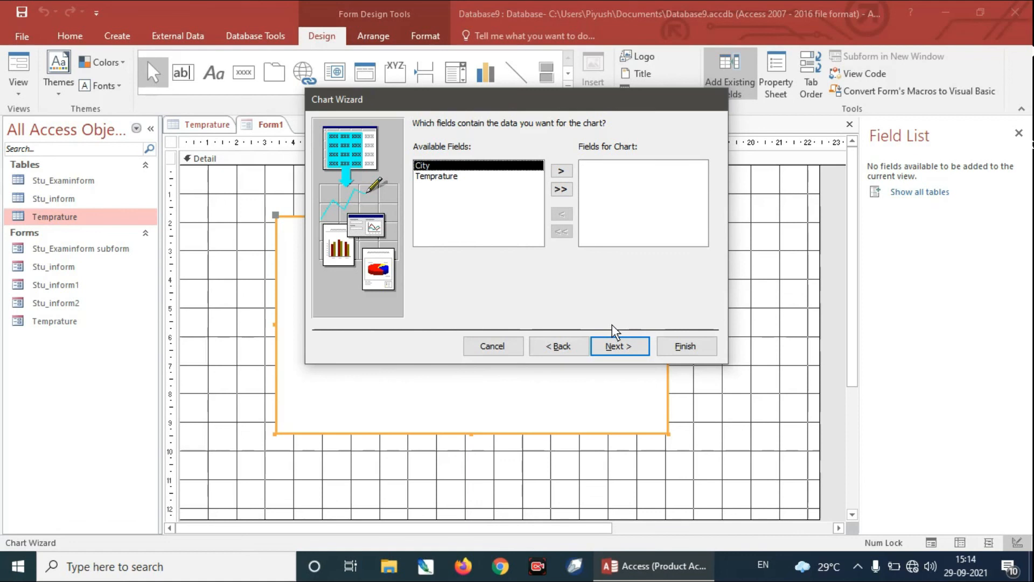
left_click(561, 189)
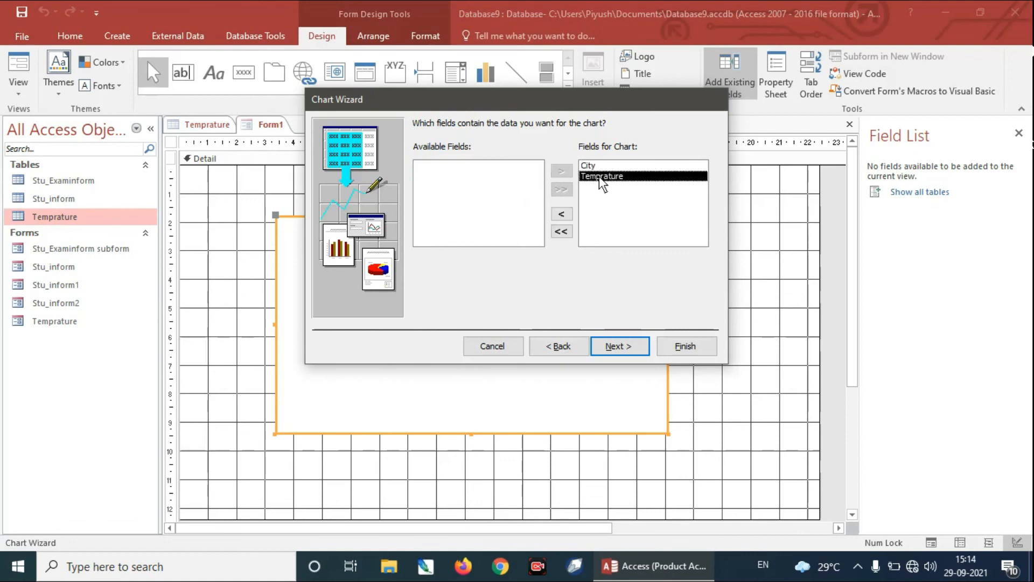
left_click(625, 347)
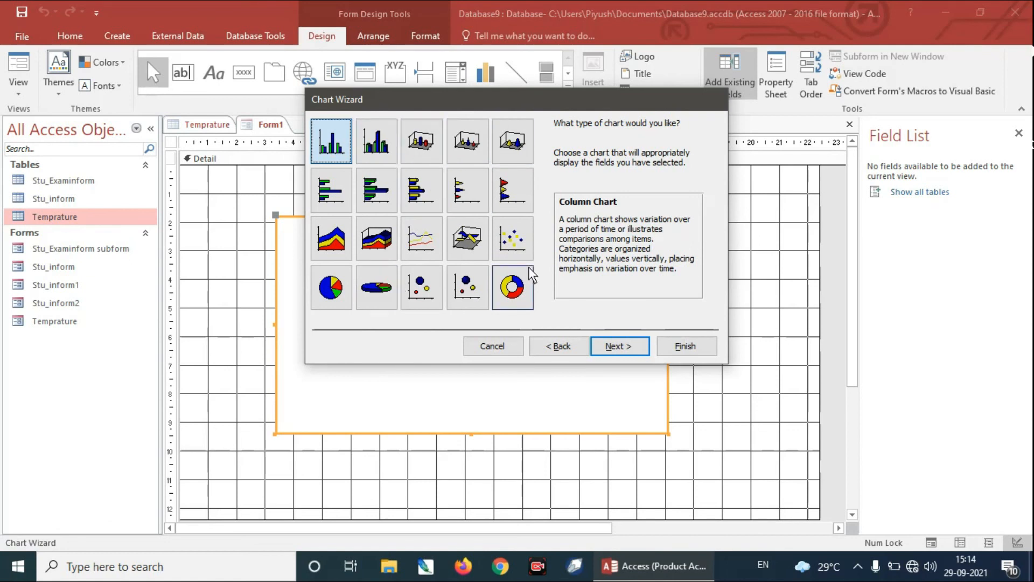
Step: Keep the column chart type and set the Temprature values in the chart layout to be summarized by None
left_click(631, 348)
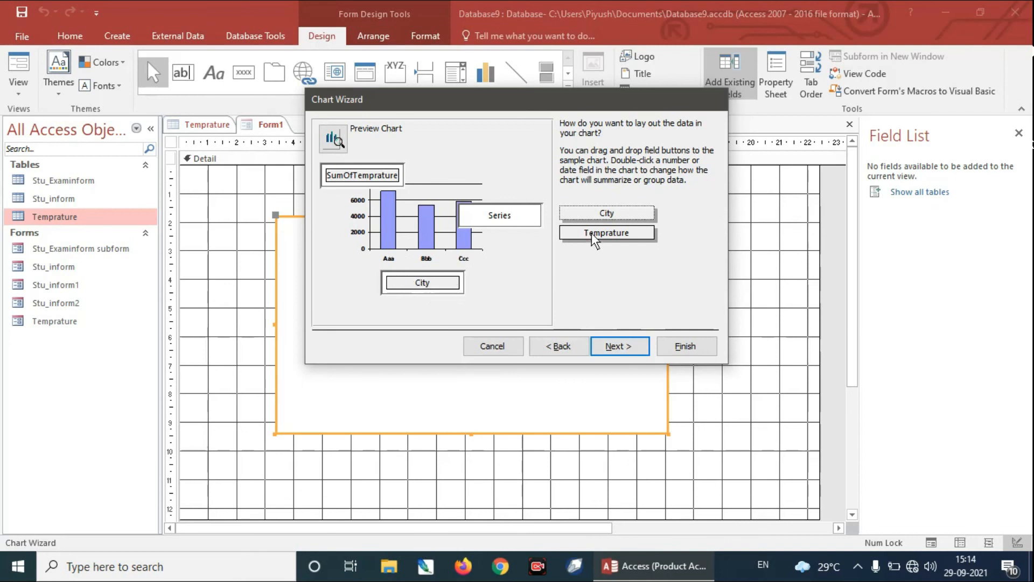
double_click(373, 180)
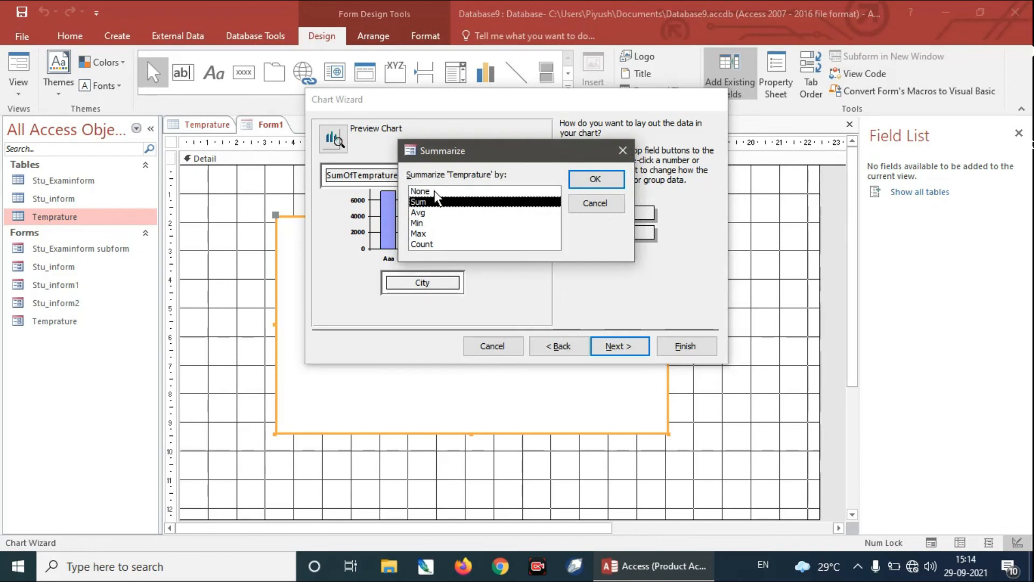
left_click(434, 191)
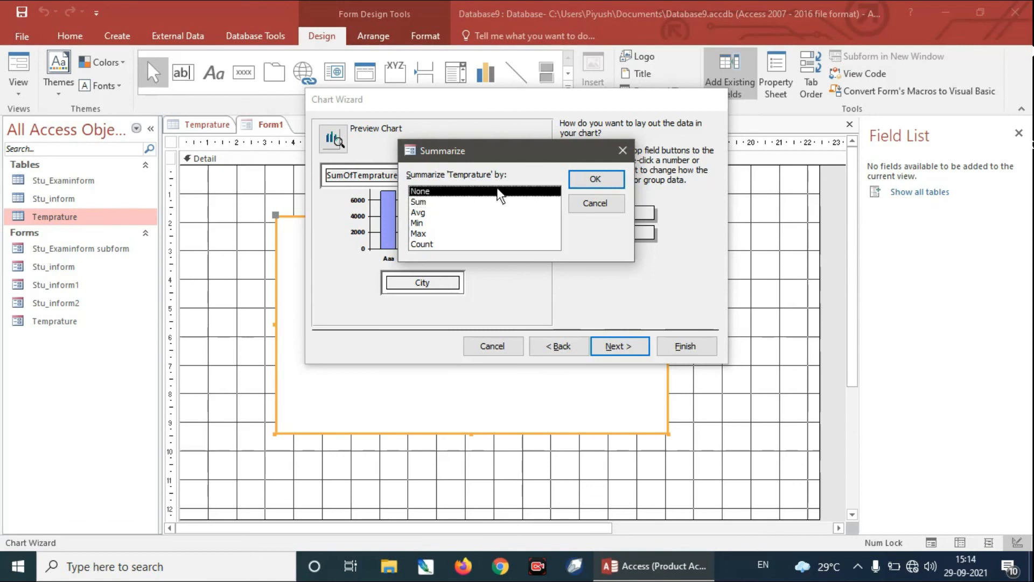
left_click(597, 180)
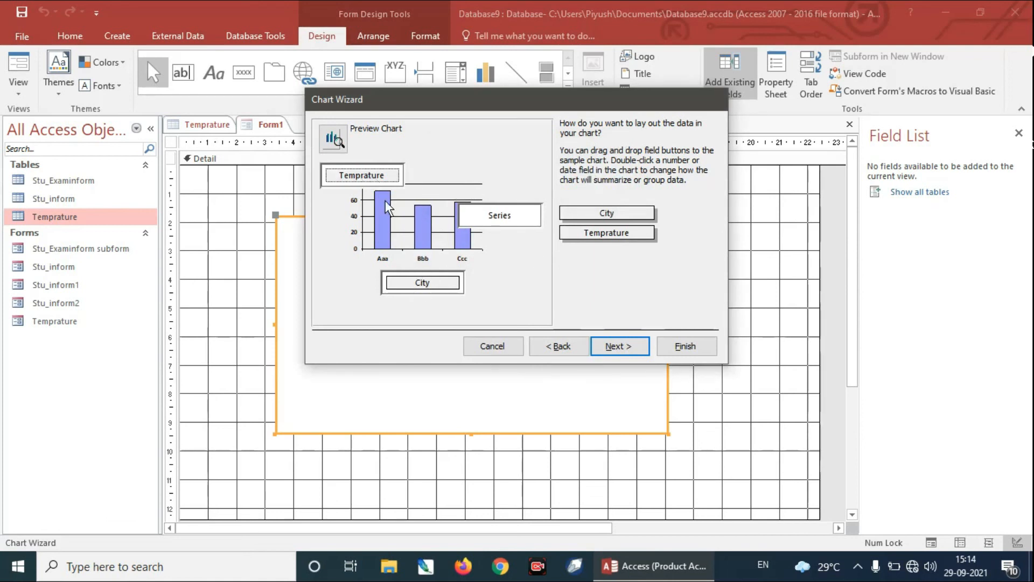
Step: Finish the chart with the title Temprature and a displayed legend, and show Form1 in Form View
left_click(613, 346)
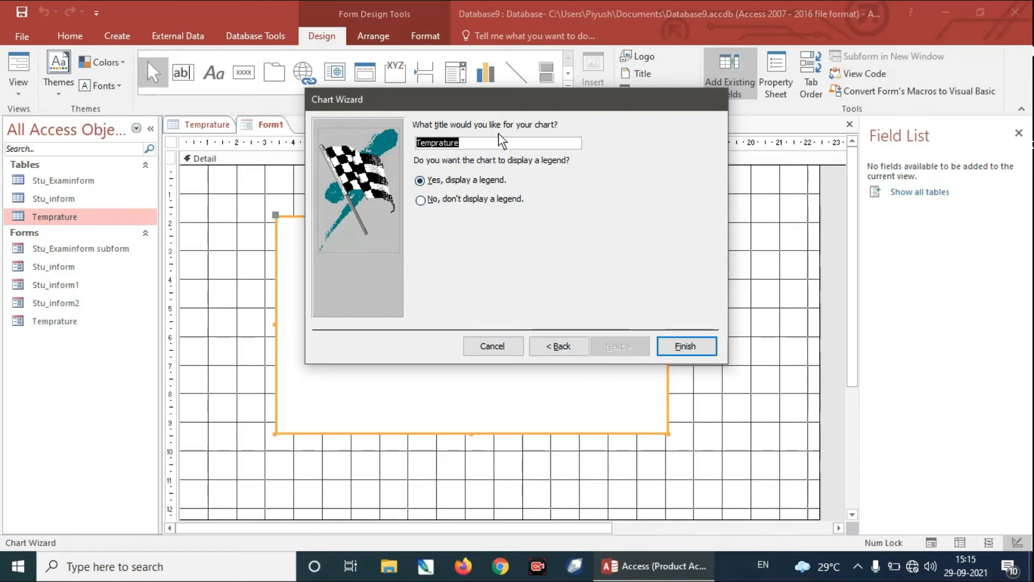
left_click(693, 350)
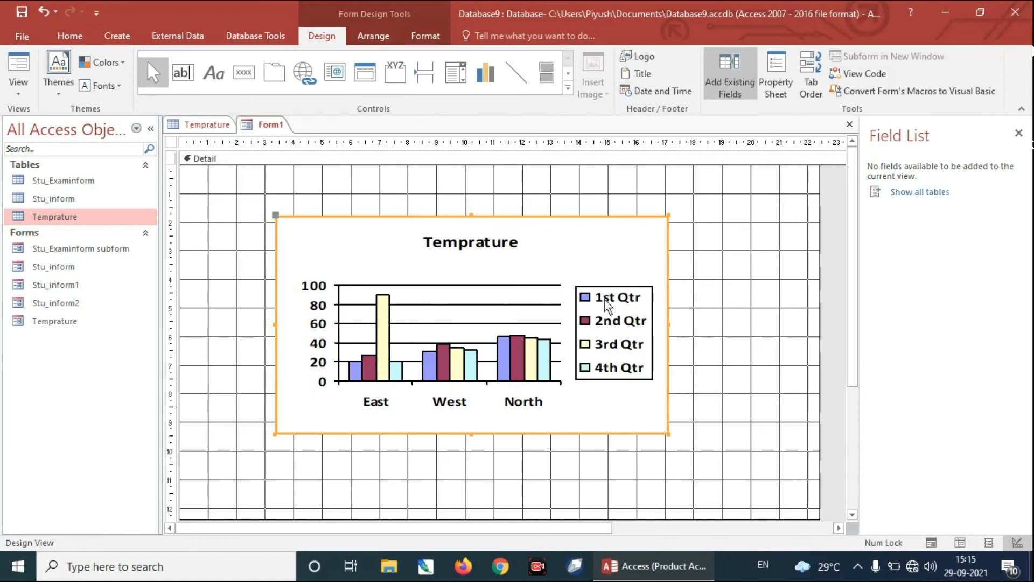
left_click(22, 91)
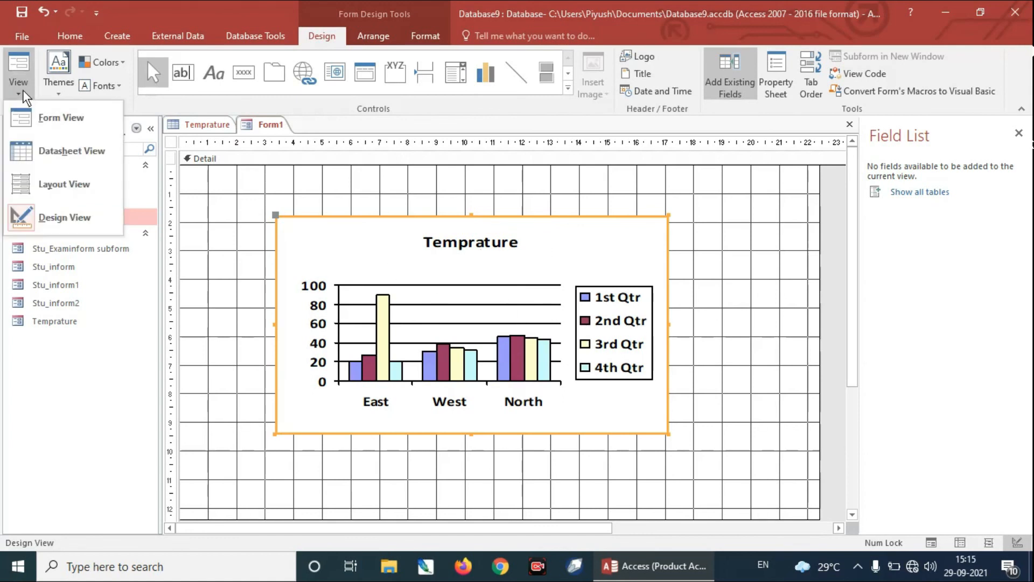
left_click(61, 118)
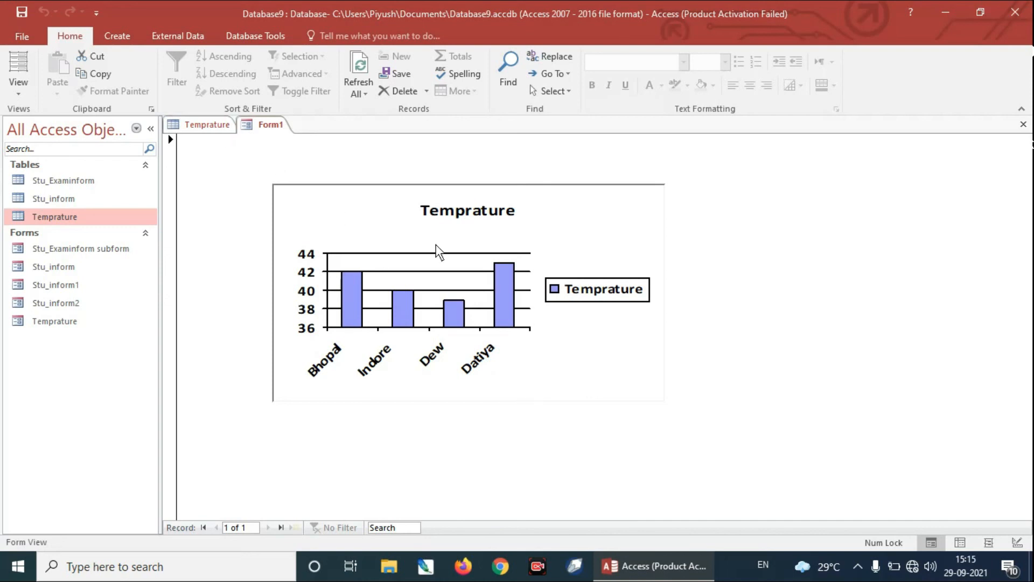
Step: Create another blank form in Design View and enlarge its Detail section to about 22 cm wide and 11.6 cm high
left_click(117, 36)
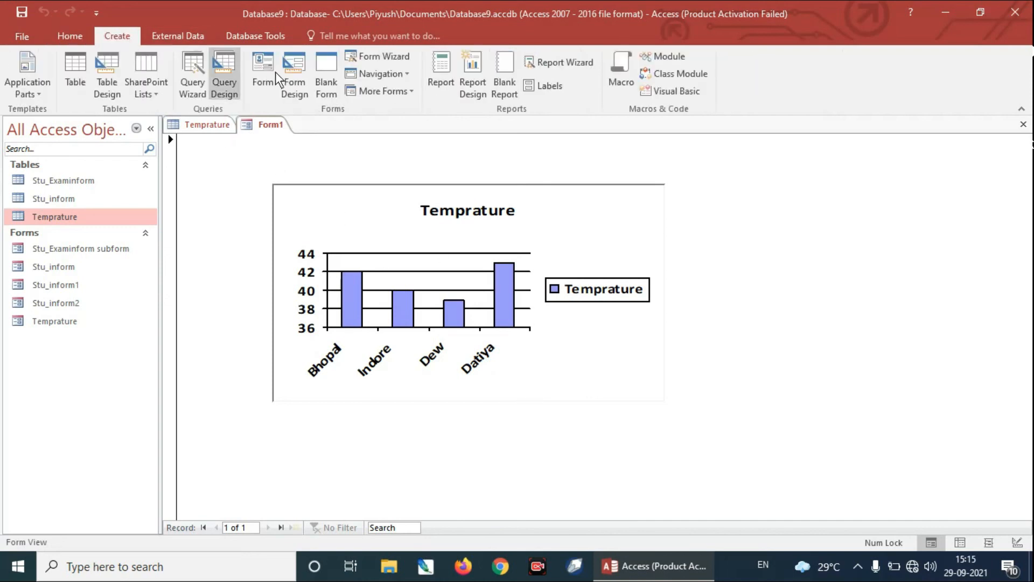
left_click(305, 85)
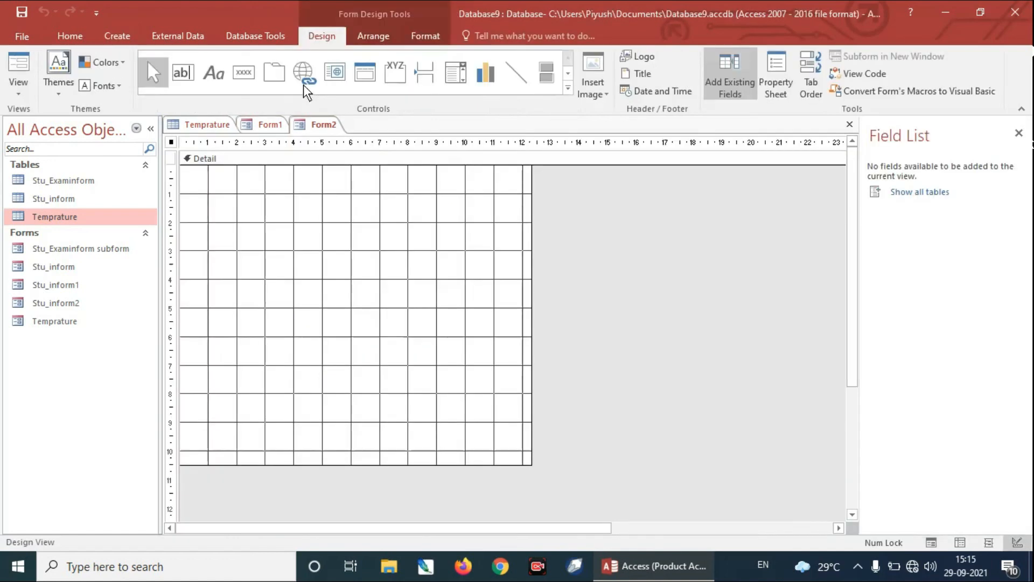
left_click_drag(533, 260, 808, 334)
left_click_drag(723, 476, 723, 495)
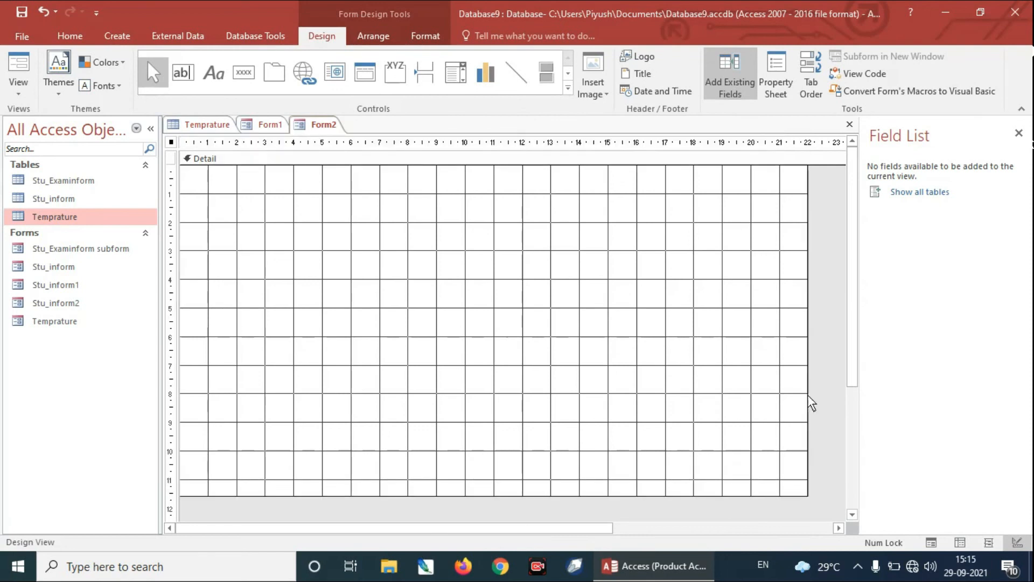
Step: Show the complete set of form controls available for the blank Form2
left_click(568, 88)
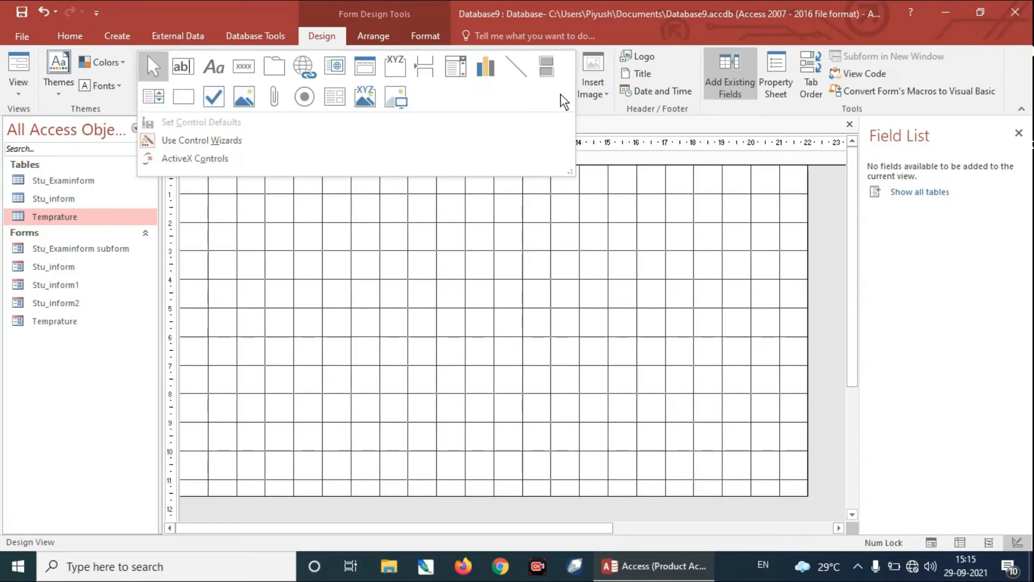